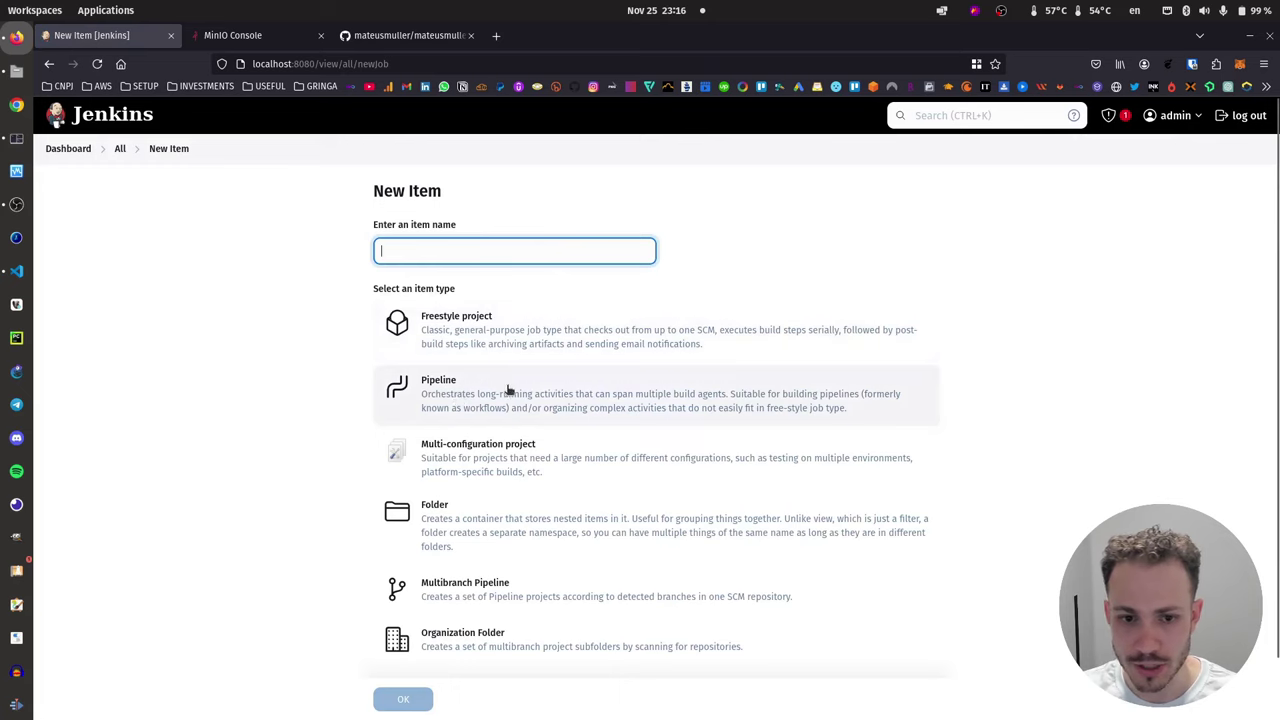
- Create a new Pipeline item named "k8s on-premises cluster"
{"action": "scroll", "coordinate": [537, 528], "scroll_direction": "down", "scroll_amount": 1}
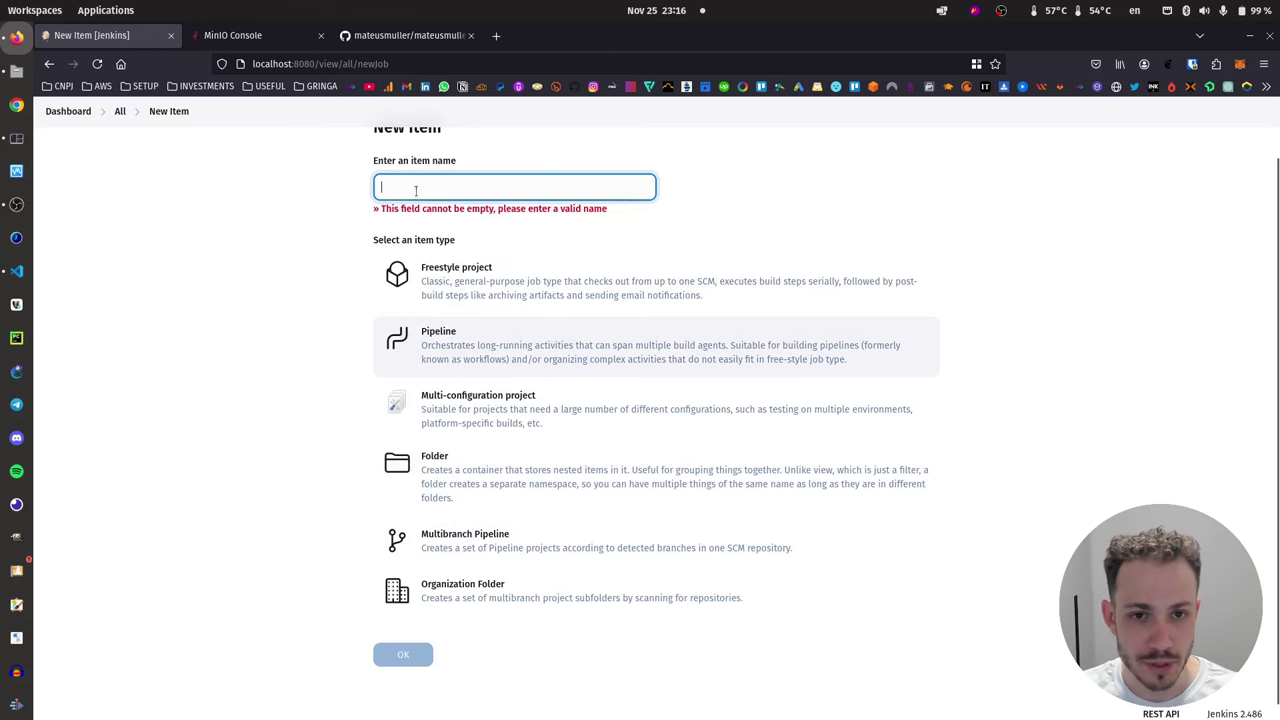
{"action": "left_click", "coordinate": [479, 180]}
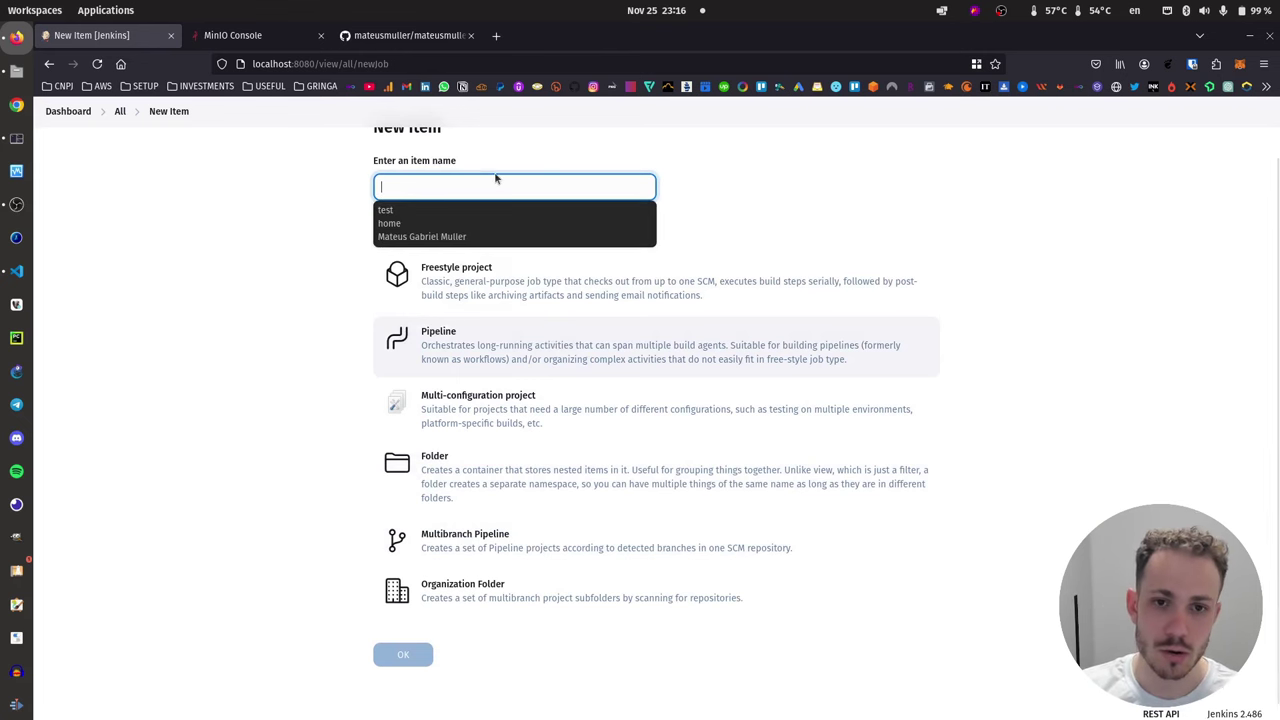
{"action": "type", "text": "k8s on"}
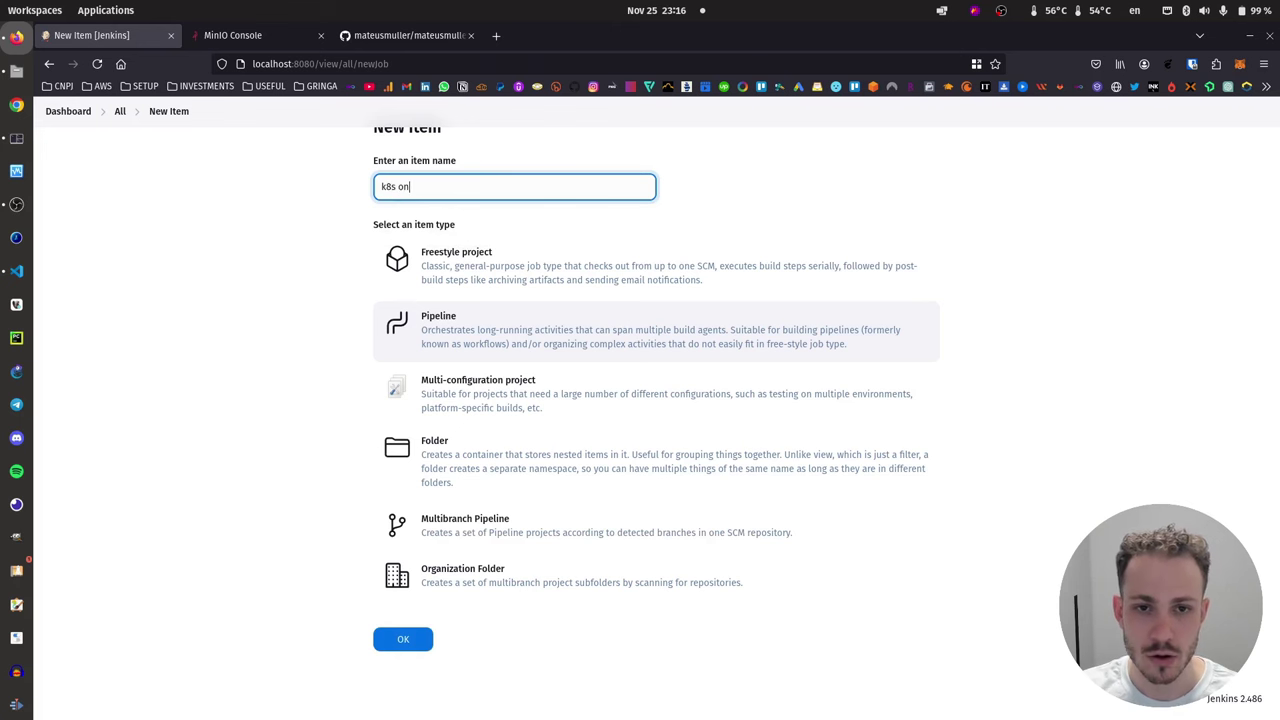
{"action": "type", "text": "-premises cluster"}
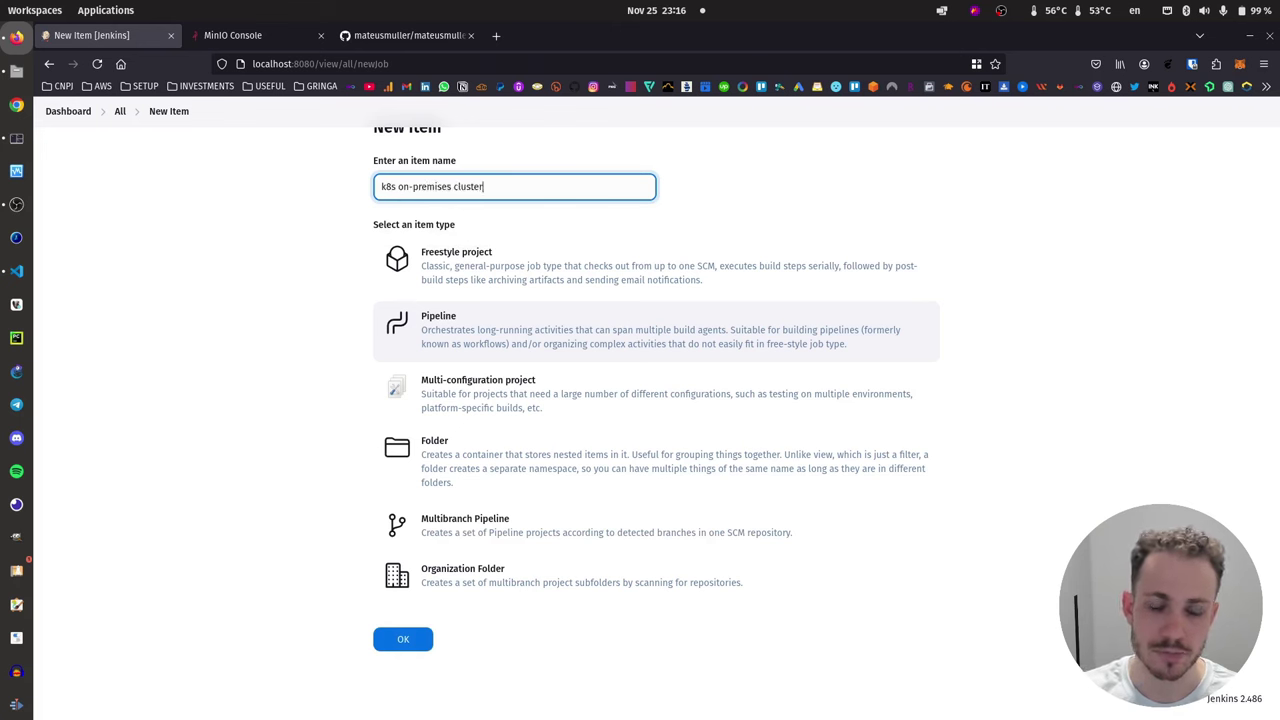
{"action": "left_click", "coordinate": [403, 639]}
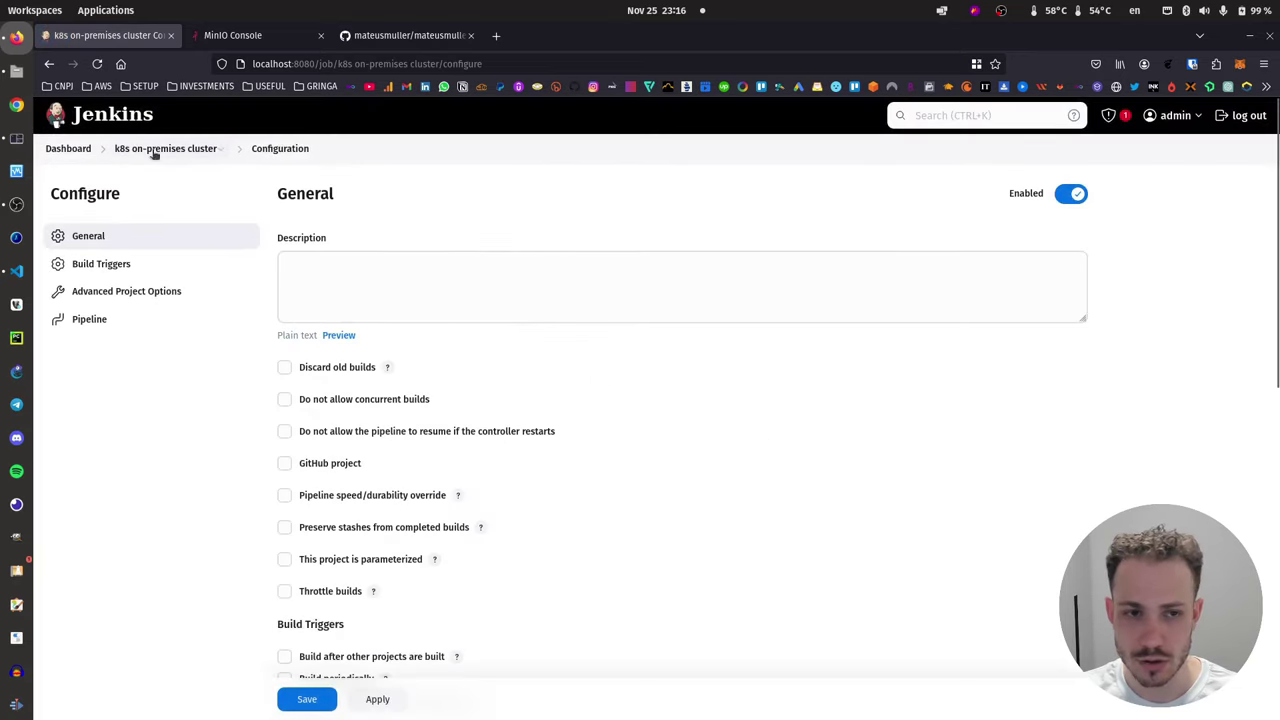
- Check the new k8s on-premises cluster job on the dashboard and reopen its configuration
{"action": "left_click", "coordinate": [66, 148]}
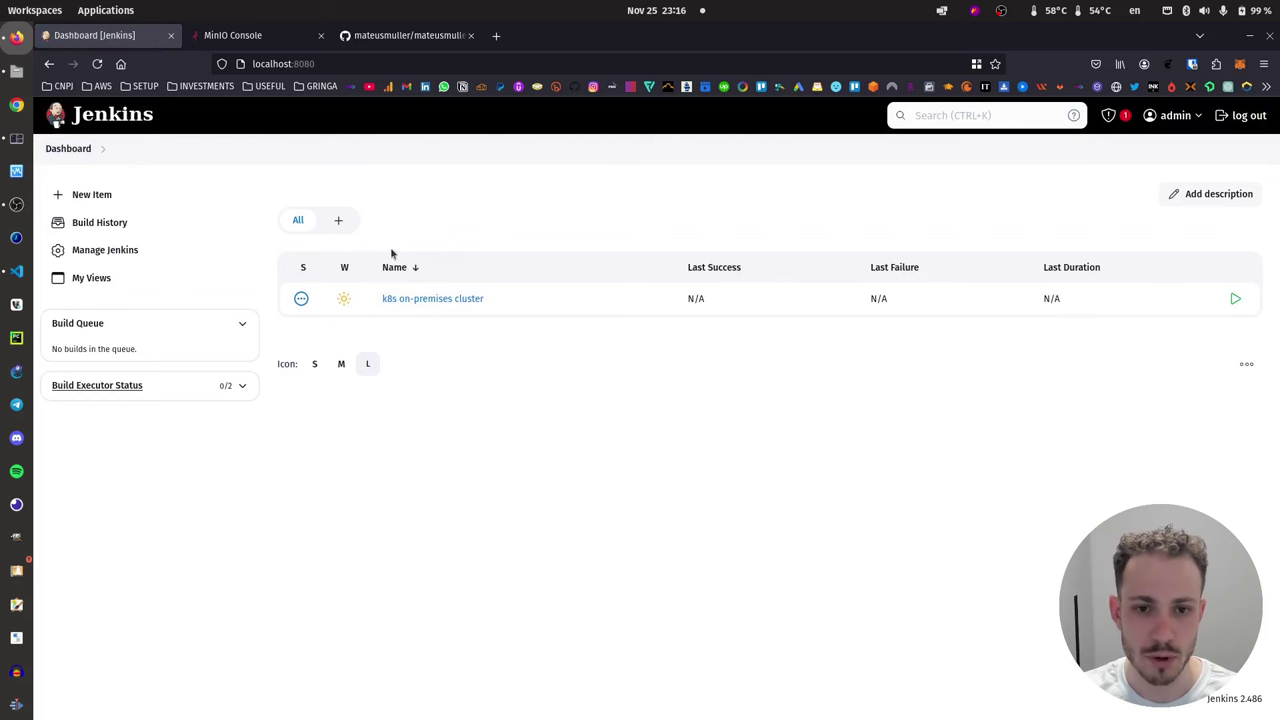
{"action": "left_click", "coordinate": [423, 299]}
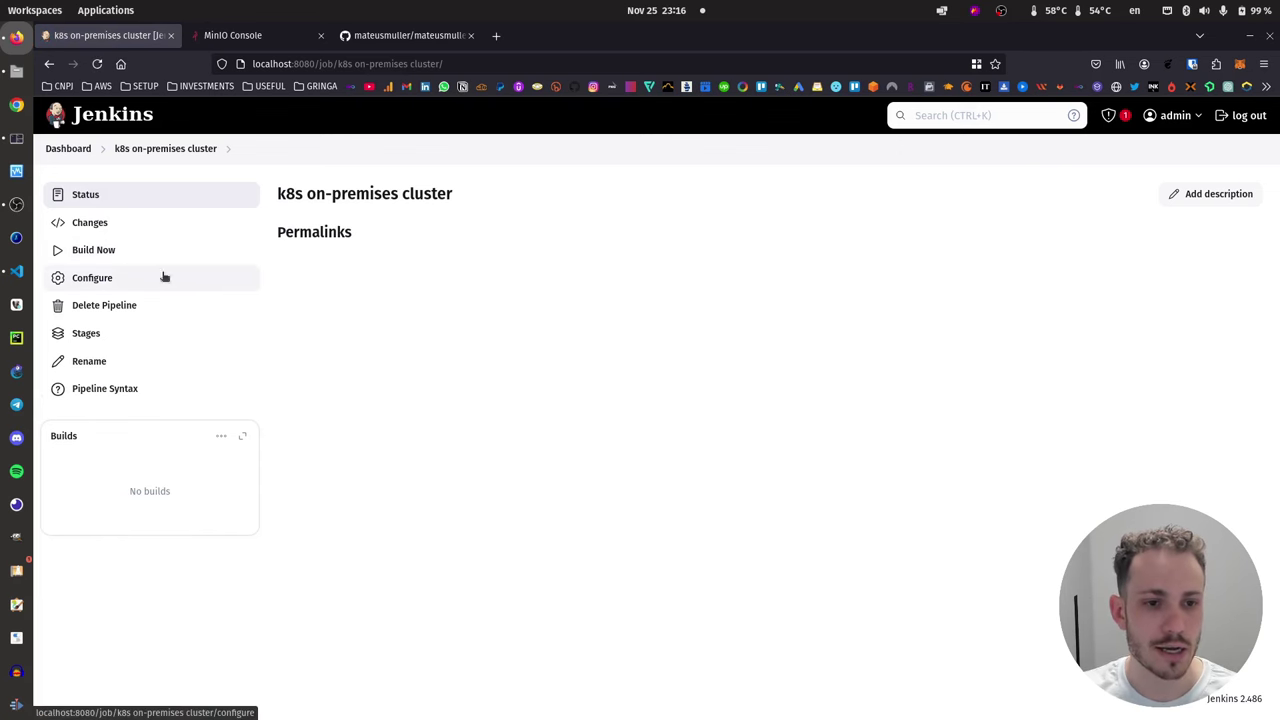
{"action": "left_click", "coordinate": [97, 283]}
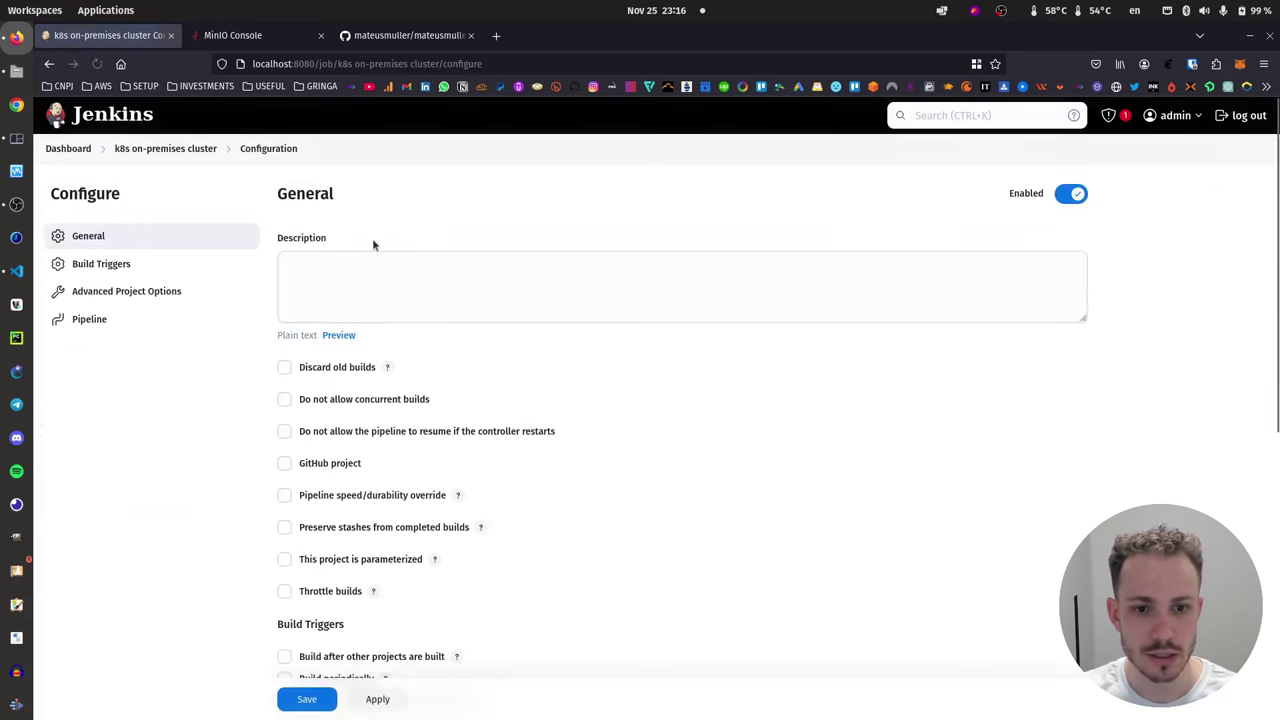
- Keep Pipeline script as the pipeline definition and load the Hello World sample into the script
{"action": "scroll", "coordinate": [377, 296], "scroll_direction": "down", "scroll_amount": 1}
{"action": "scroll", "coordinate": [377, 296], "scroll_direction": "down", "scroll_amount": 3}
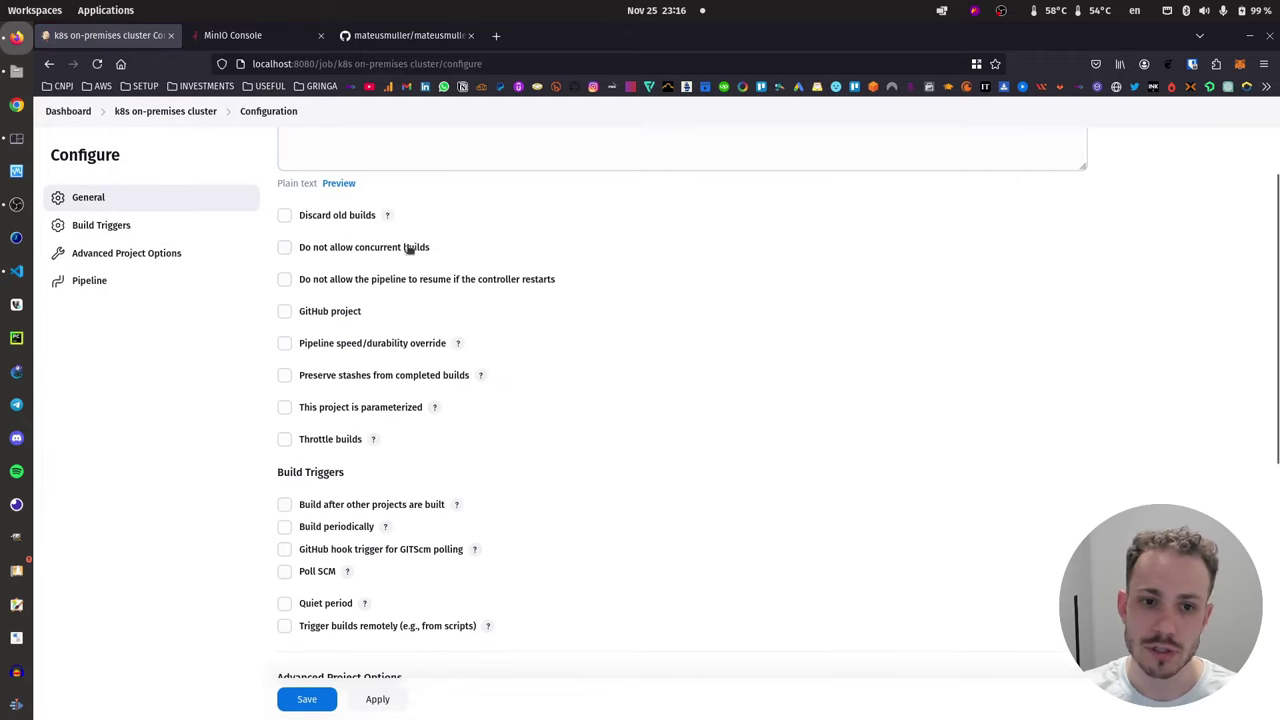
{"action": "scroll", "coordinate": [413, 226], "scroll_direction": "down", "scroll_amount": 1}
{"action": "scroll", "coordinate": [413, 228], "scroll_direction": "down", "scroll_amount": 4}
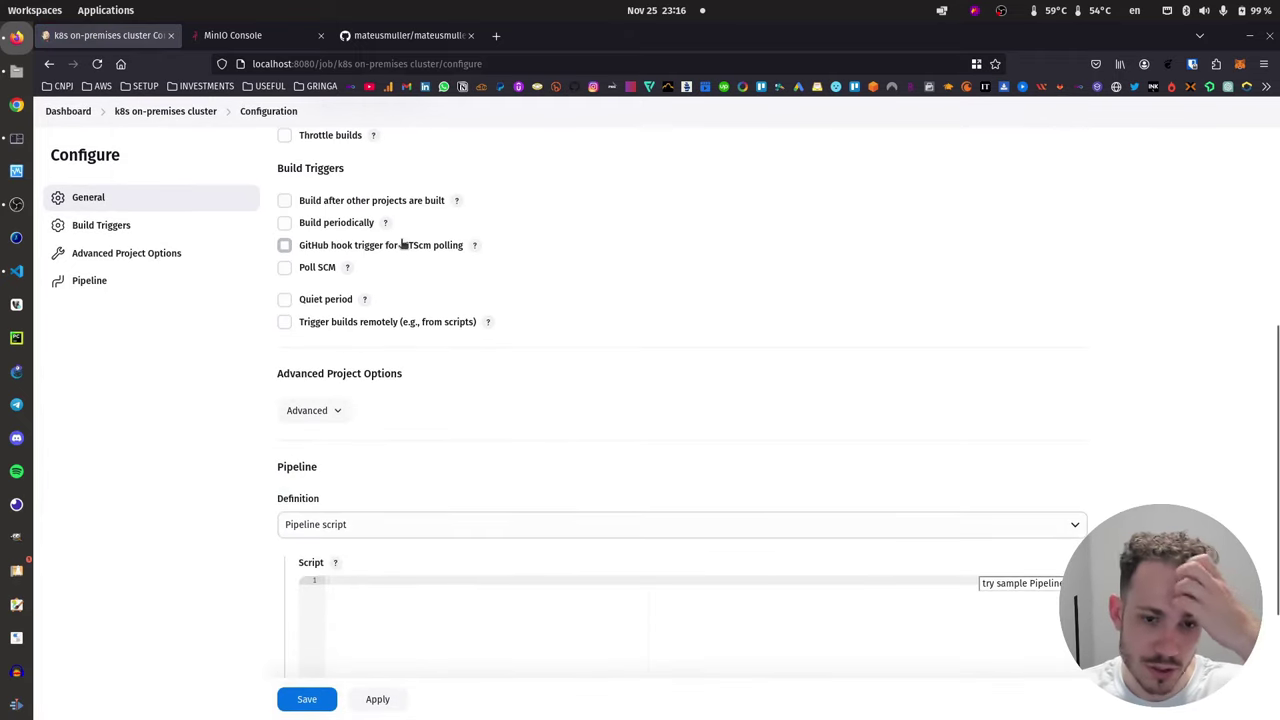
{"action": "scroll", "coordinate": [405, 243], "scroll_direction": "down", "scroll_amount": 3}
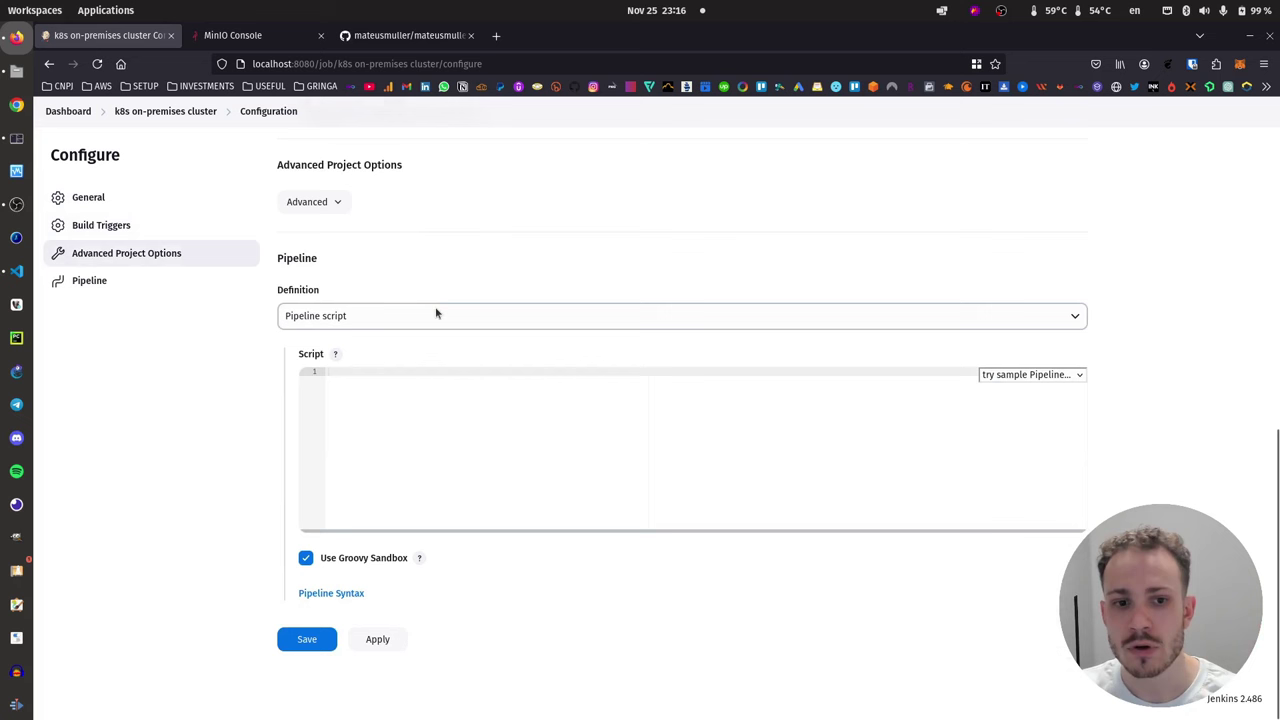
{"action": "left_click", "coordinate": [371, 316]}
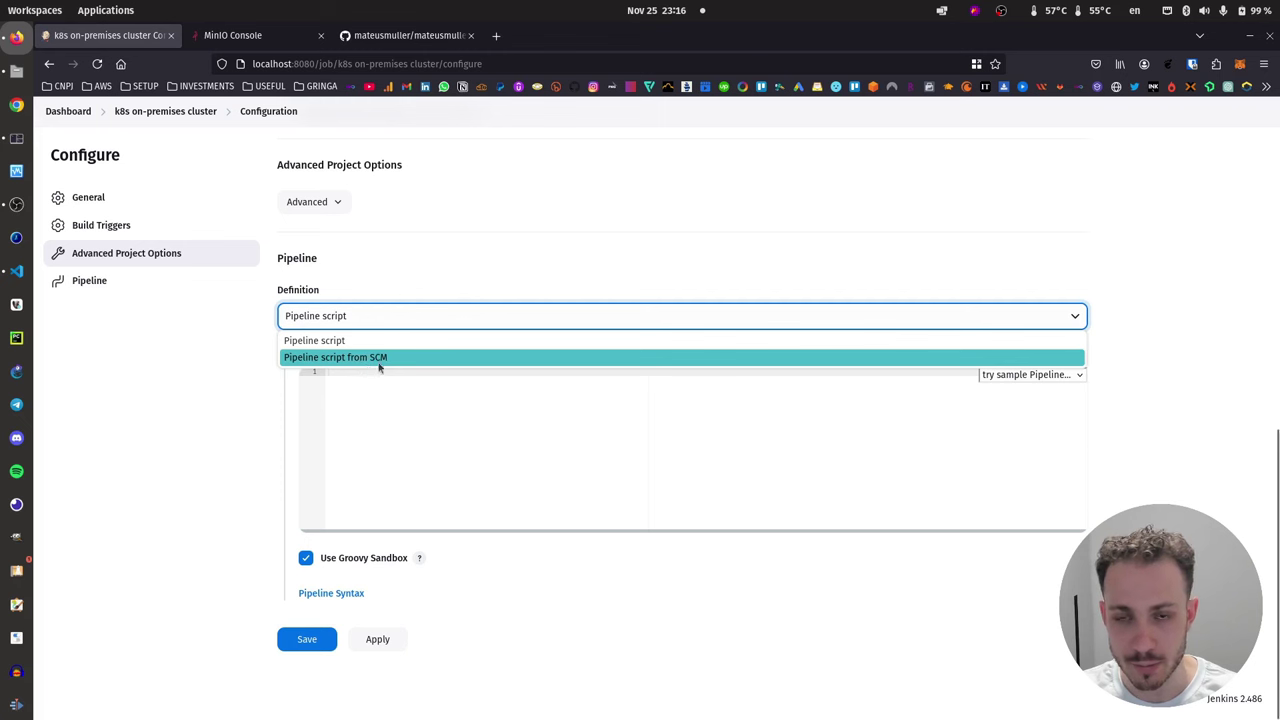
{"action": "left_click", "coordinate": [386, 342]}
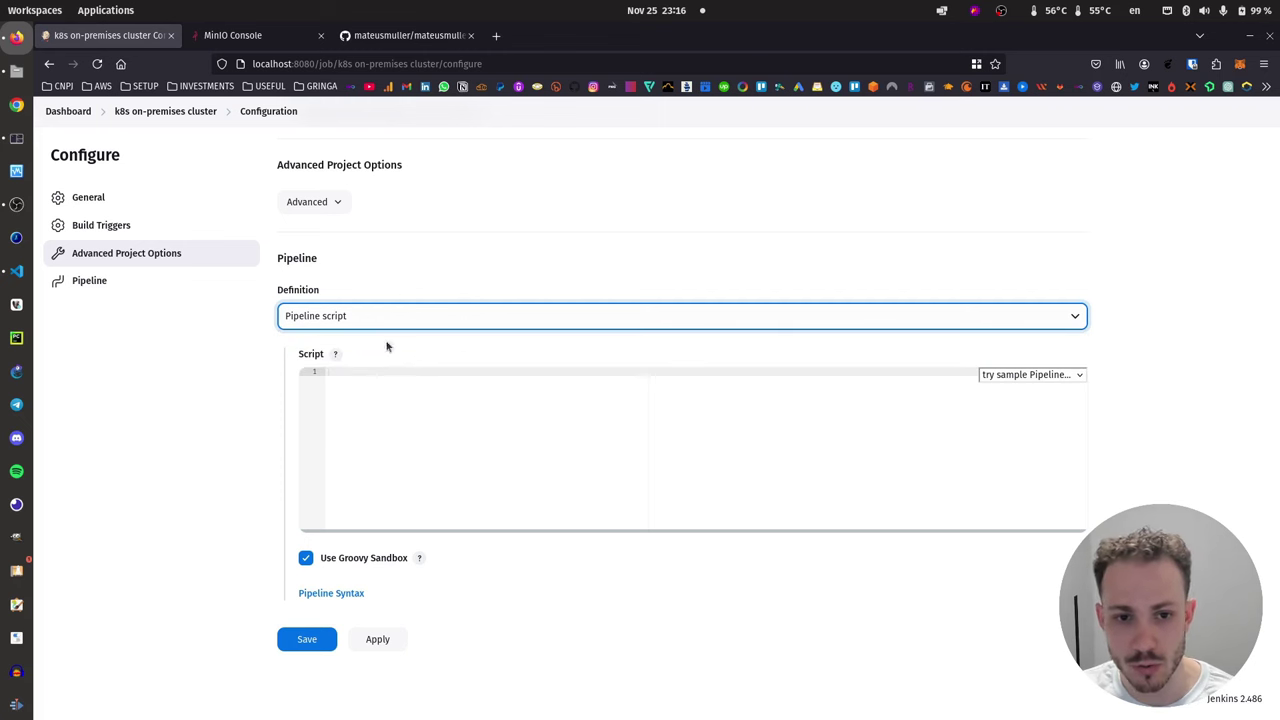
{"action": "left_click", "coordinate": [464, 385]}
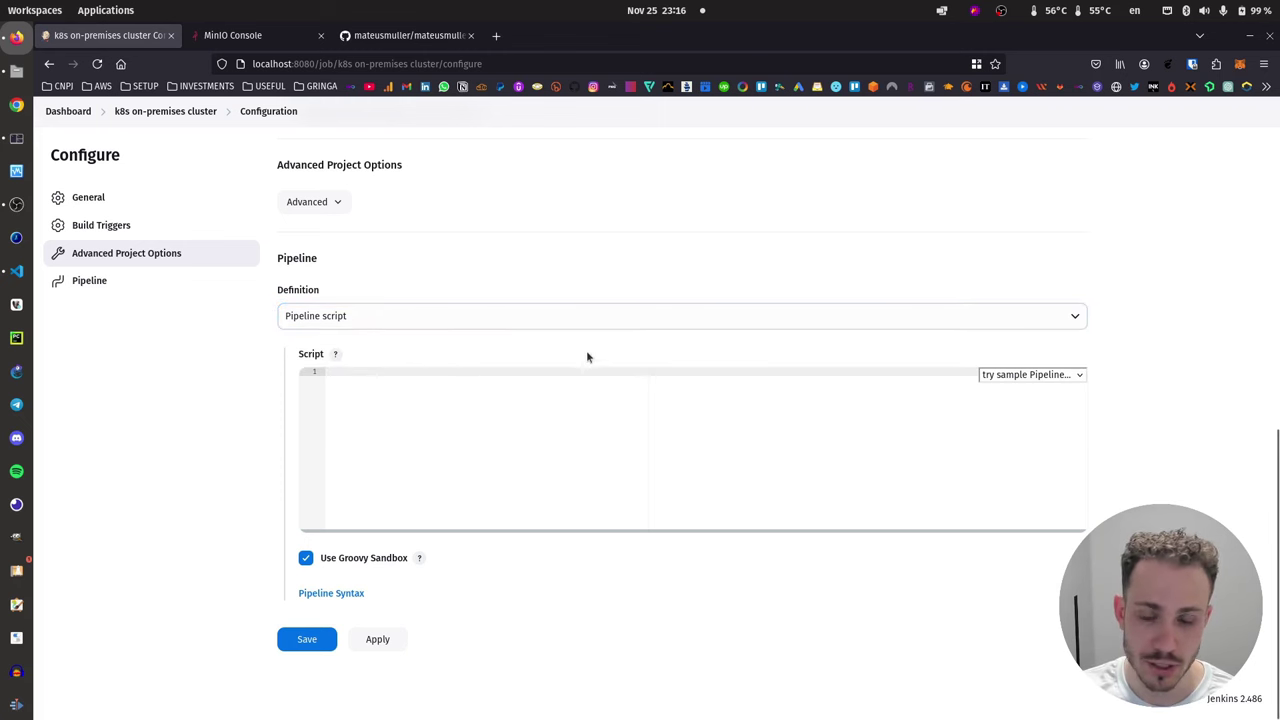
{"action": "left_click", "coordinate": [1025, 375]}
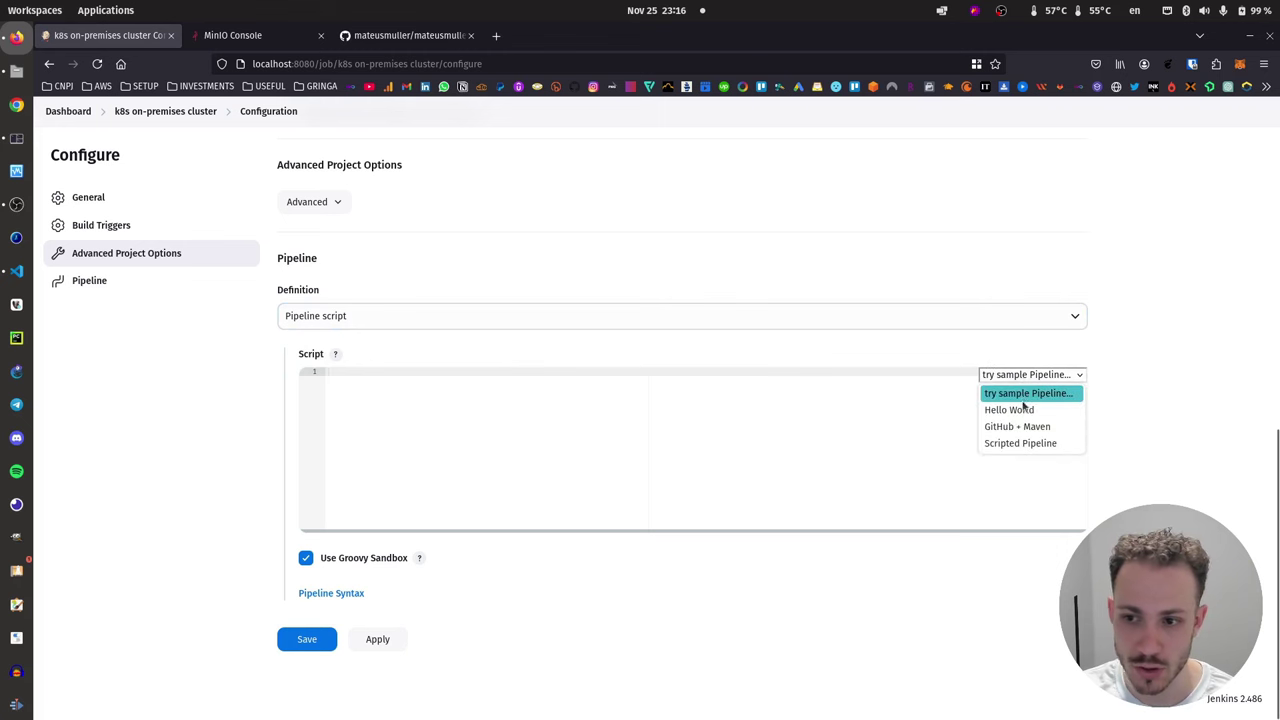
{"action": "left_click", "coordinate": [1000, 409]}
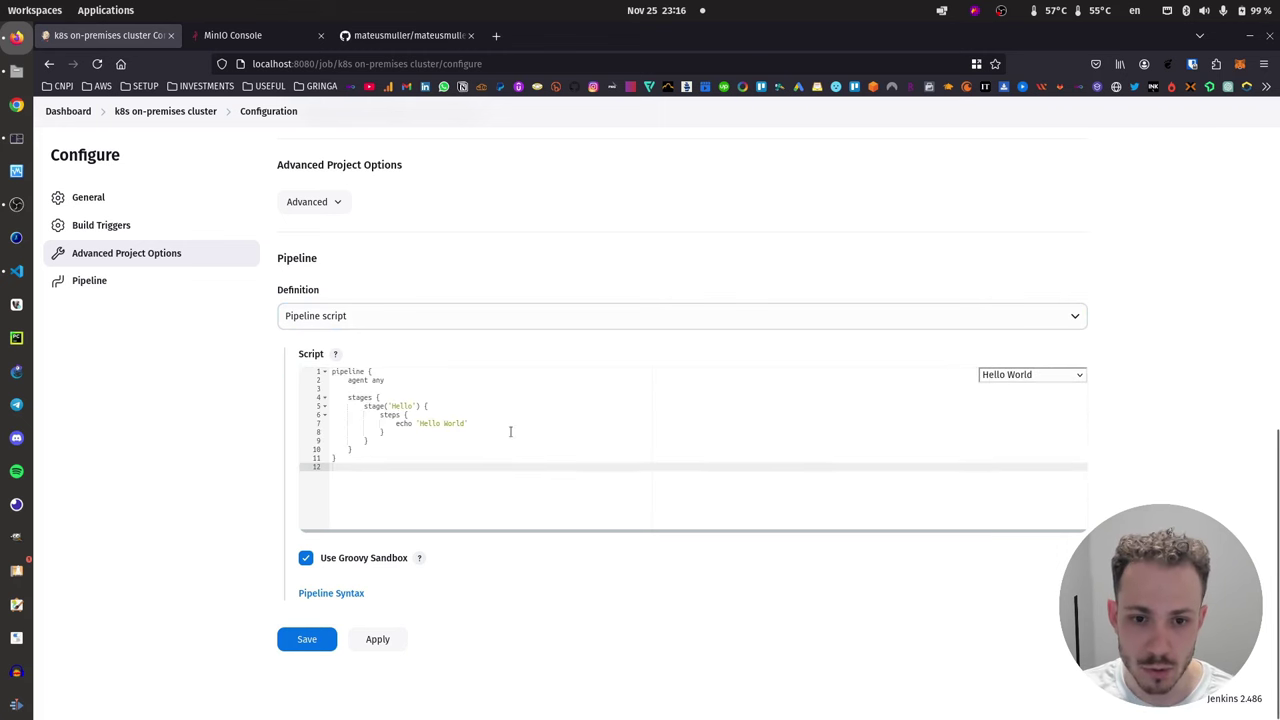
{"action": "left_click", "coordinate": [468, 408]}
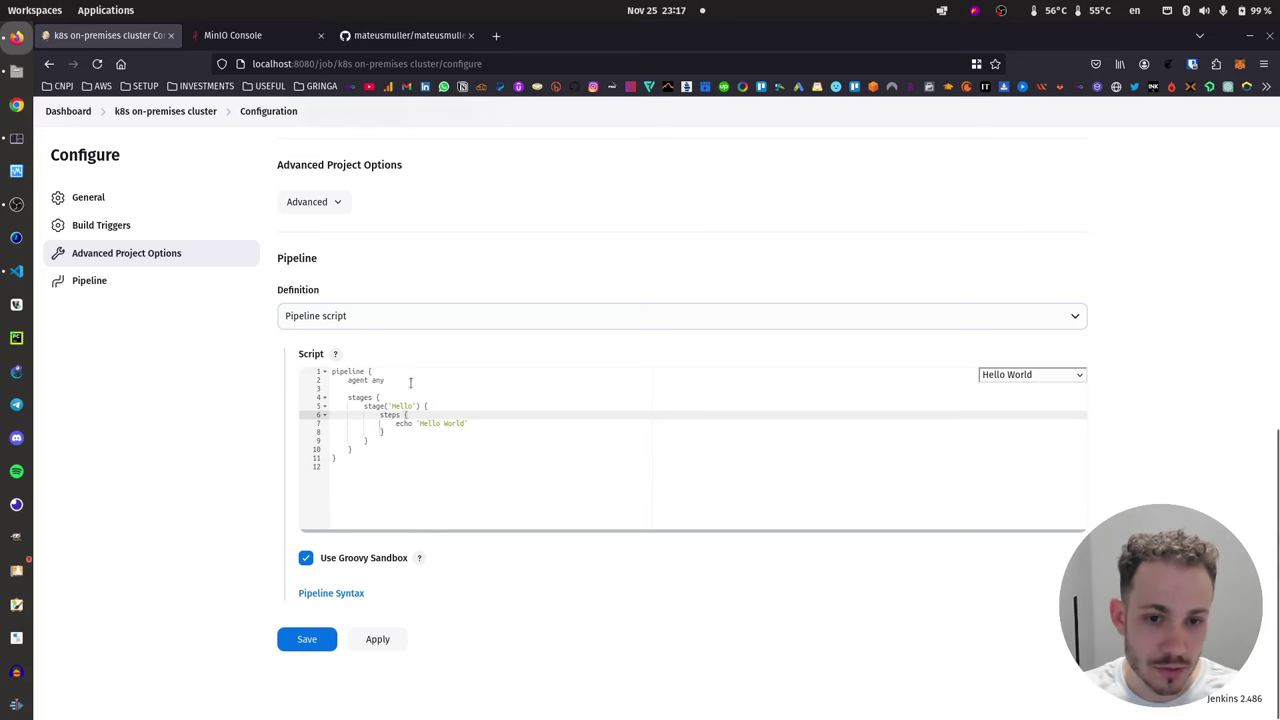
- Search the web for "jenkins docker agent" in a new tab and open the "Using Docker with Pipeline" documentation page
{"action": "left_click", "coordinate": [497, 35]}
{"action": "type", "text": "jenkins "}
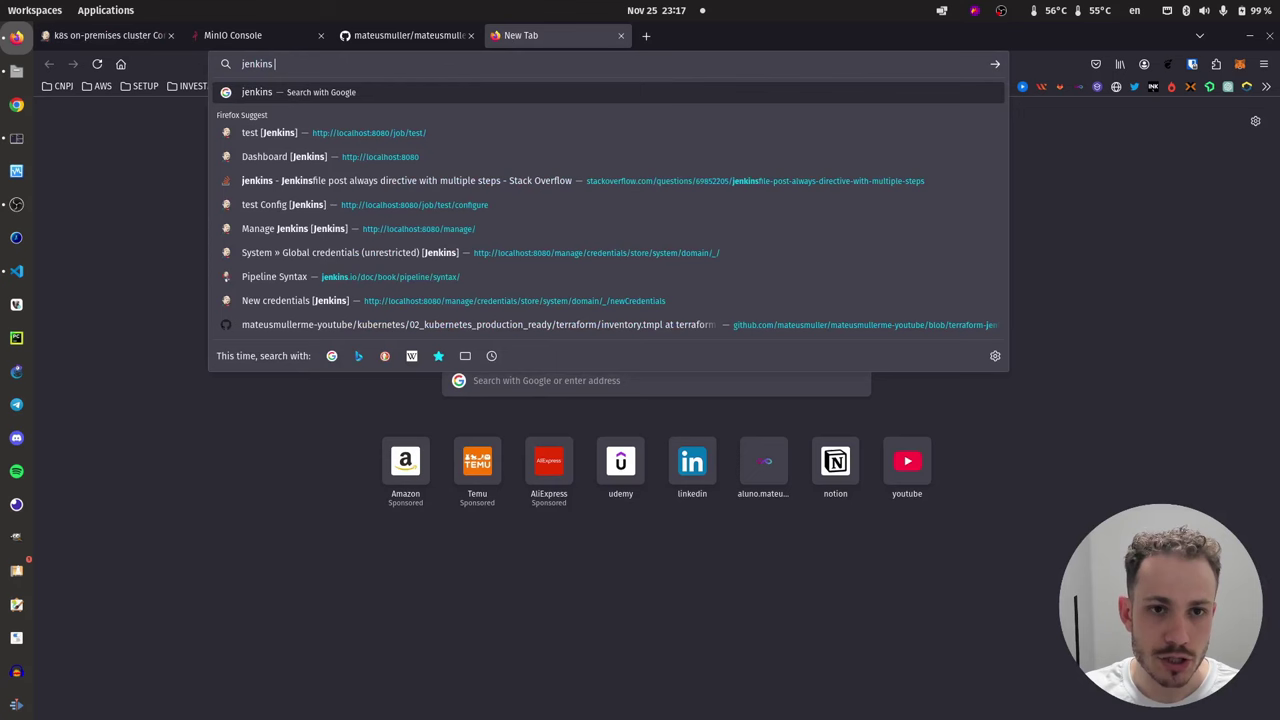
{"action": "type", "text": "docker agent"}
{"action": "key", "text": "Return"}
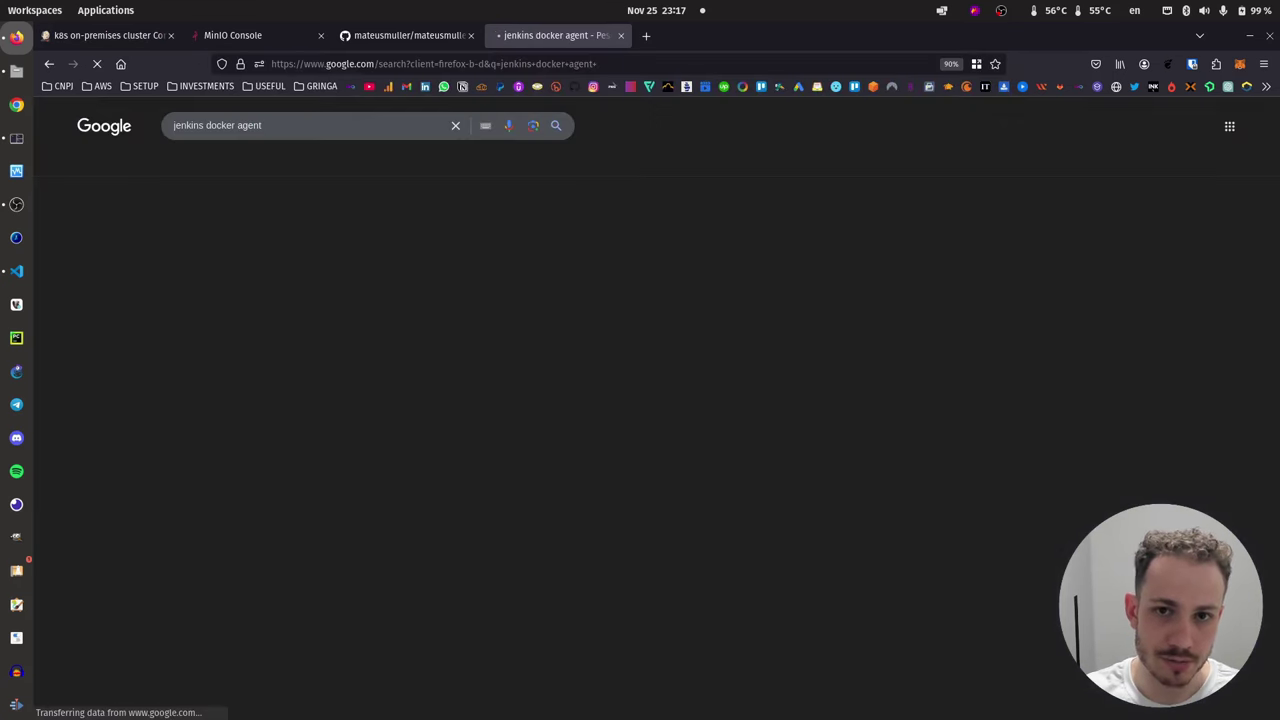
{"action": "left_click", "coordinate": [249, 230]}
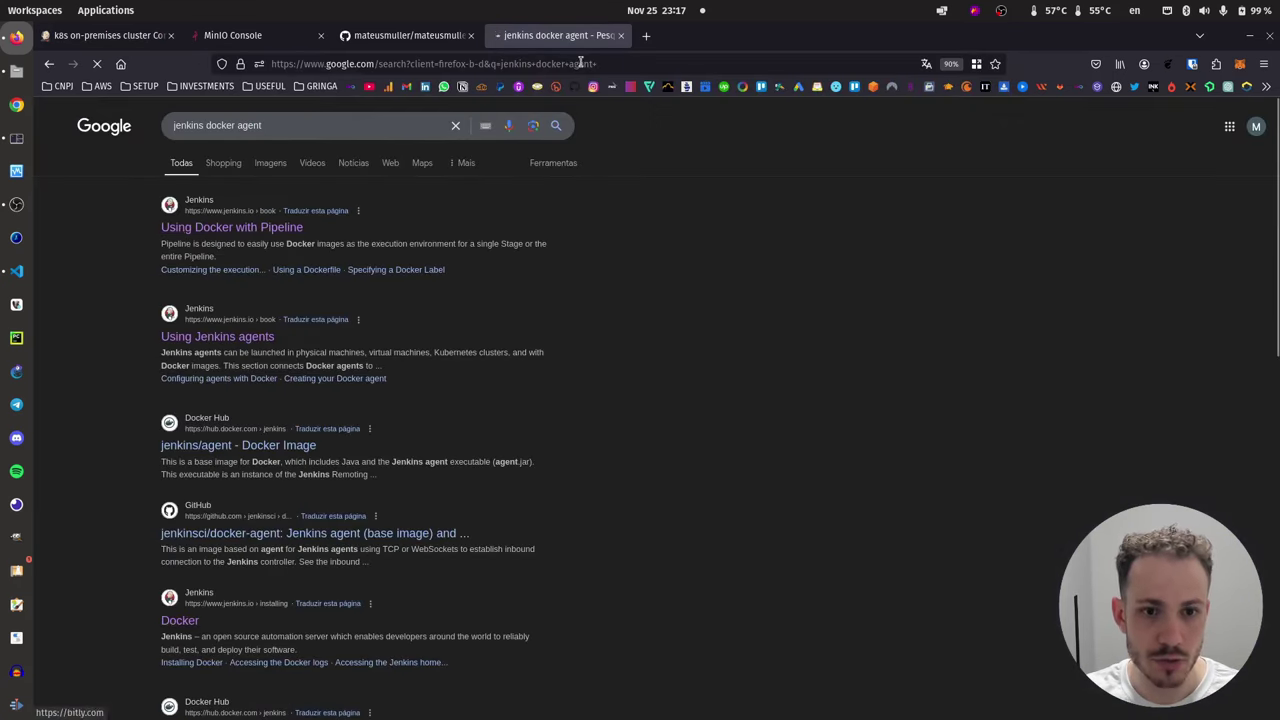
{"action": "scroll", "coordinate": [464, 133], "scroll_direction": "down", "scroll_amount": 5}
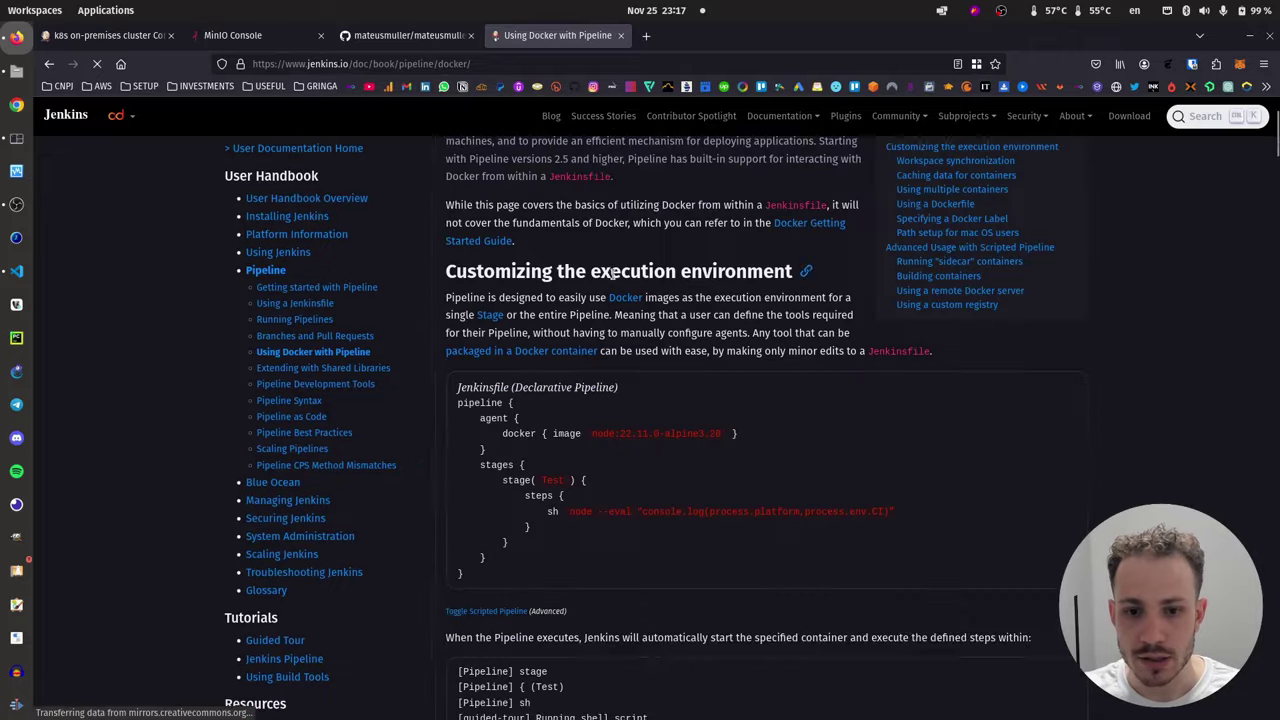
- Compare the script's "agent any" line with the Docker agent, image name and shell step in the documentation's declarative pipeline example
{"action": "left_click", "coordinate": [260, 36]}
{"action": "left_click", "coordinate": [109, 38]}
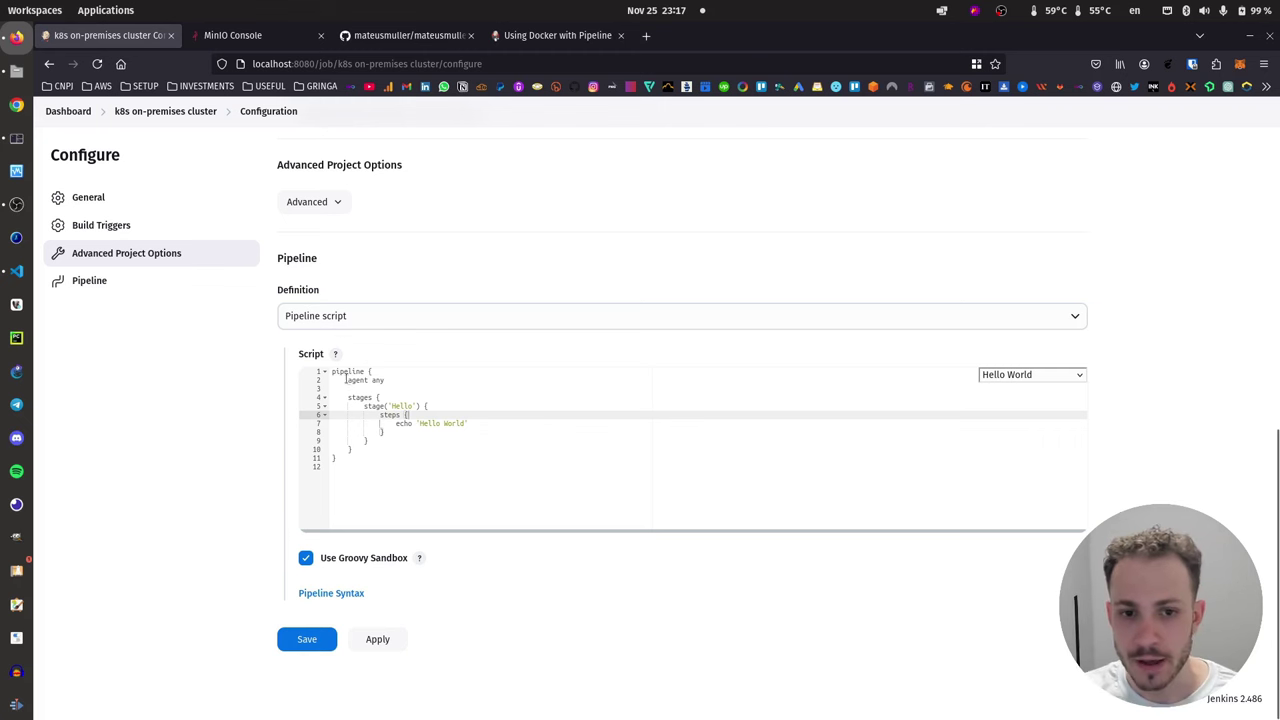
{"action": "left_click_drag", "start_coordinate": [347, 380], "coordinate": [391, 380]}
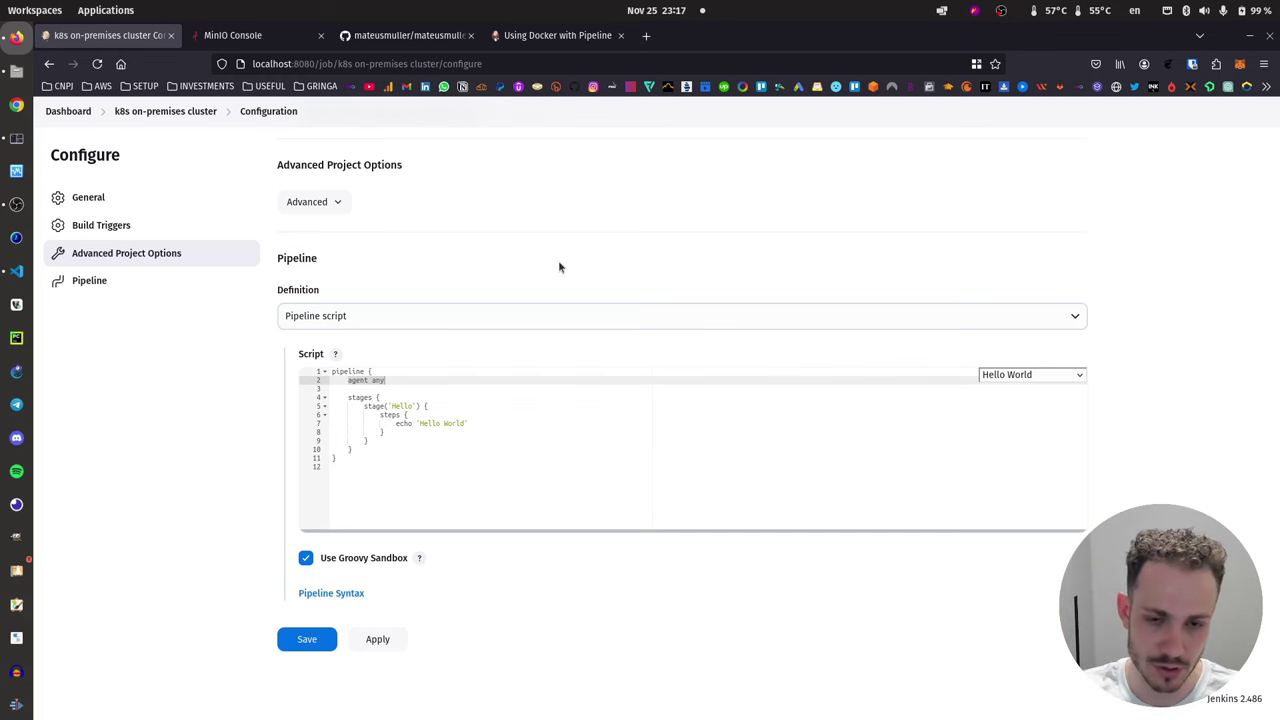
{"action": "left_click", "coordinate": [545, 35]}
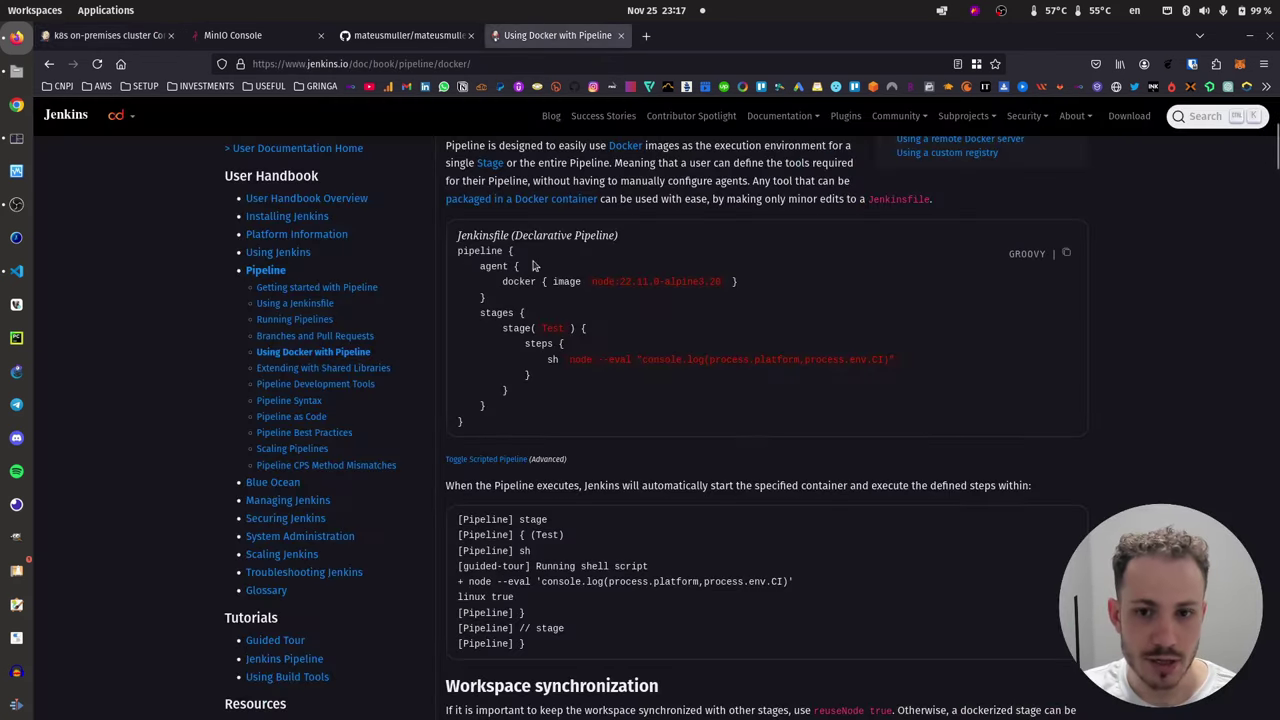
{"action": "left_click_drag", "start_coordinate": [478, 265], "coordinate": [795, 301]}
{"action": "left_click", "coordinate": [603, 281]}
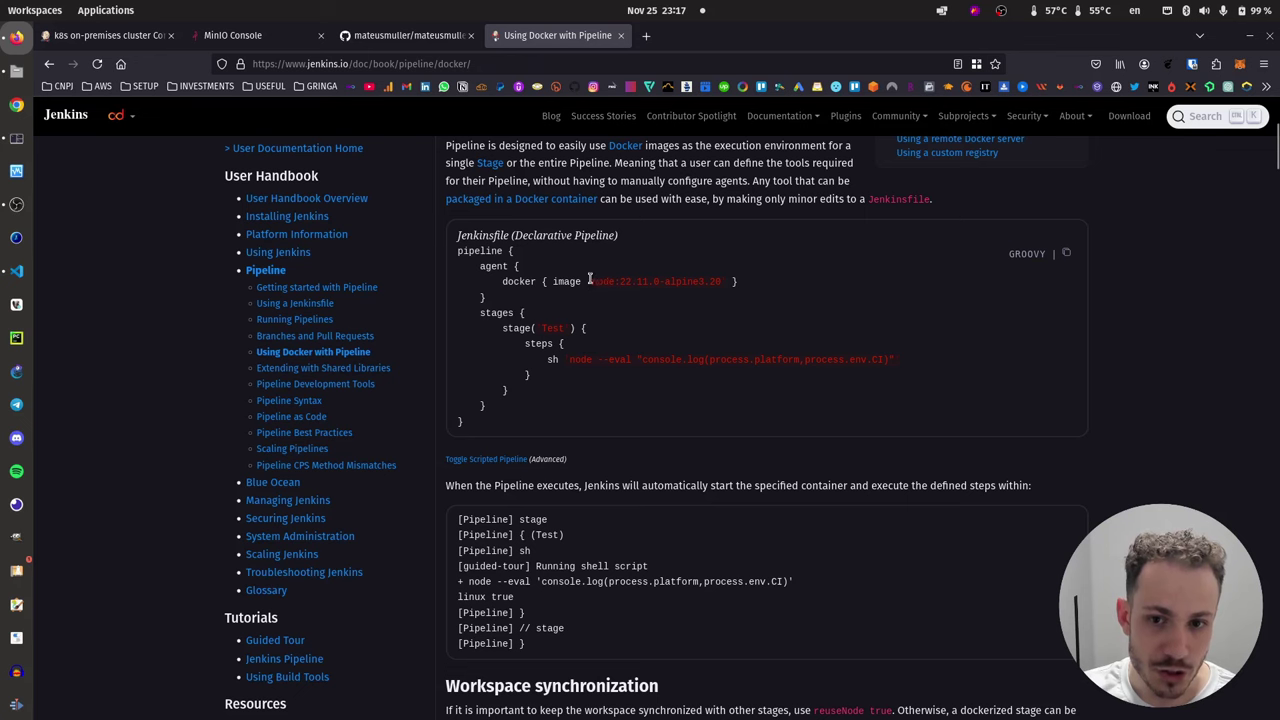
{"action": "left_click_drag", "start_coordinate": [590, 281], "coordinate": [722, 278]}
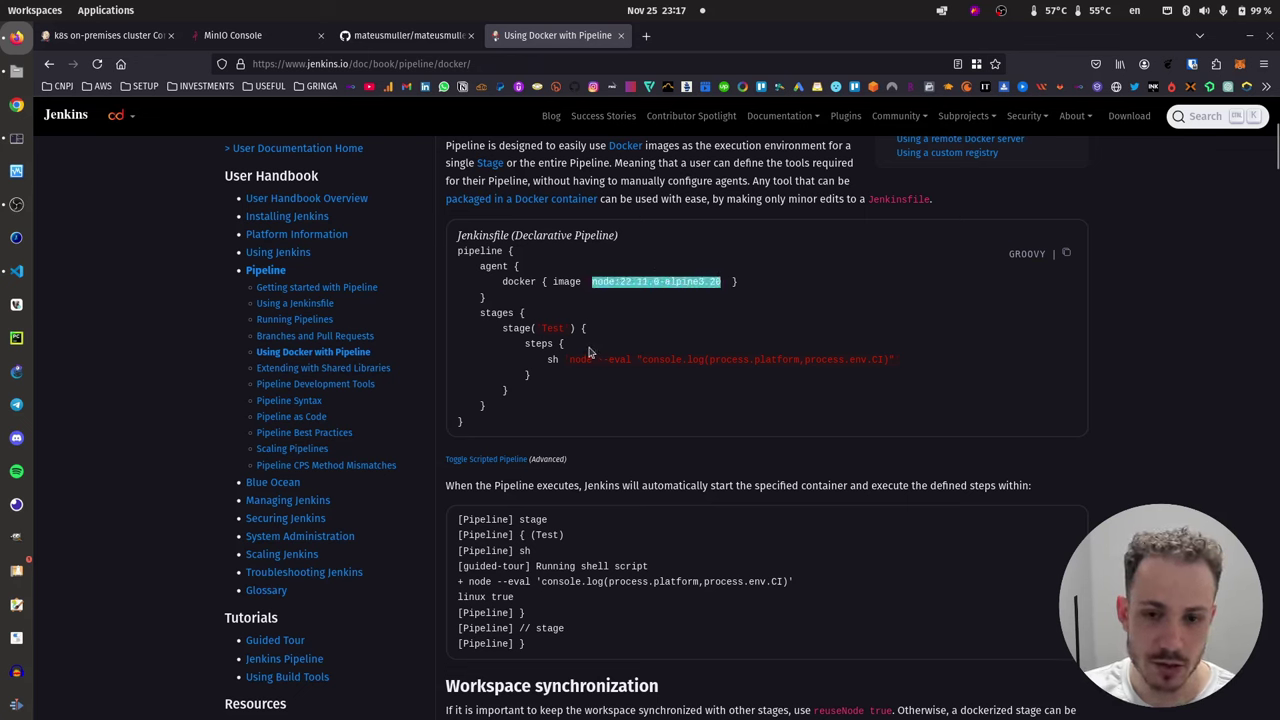
{"action": "left_click_drag", "start_coordinate": [569, 359], "coordinate": [895, 359]}
{"action": "left_click_drag", "start_coordinate": [588, 281], "coordinate": [718, 284]}
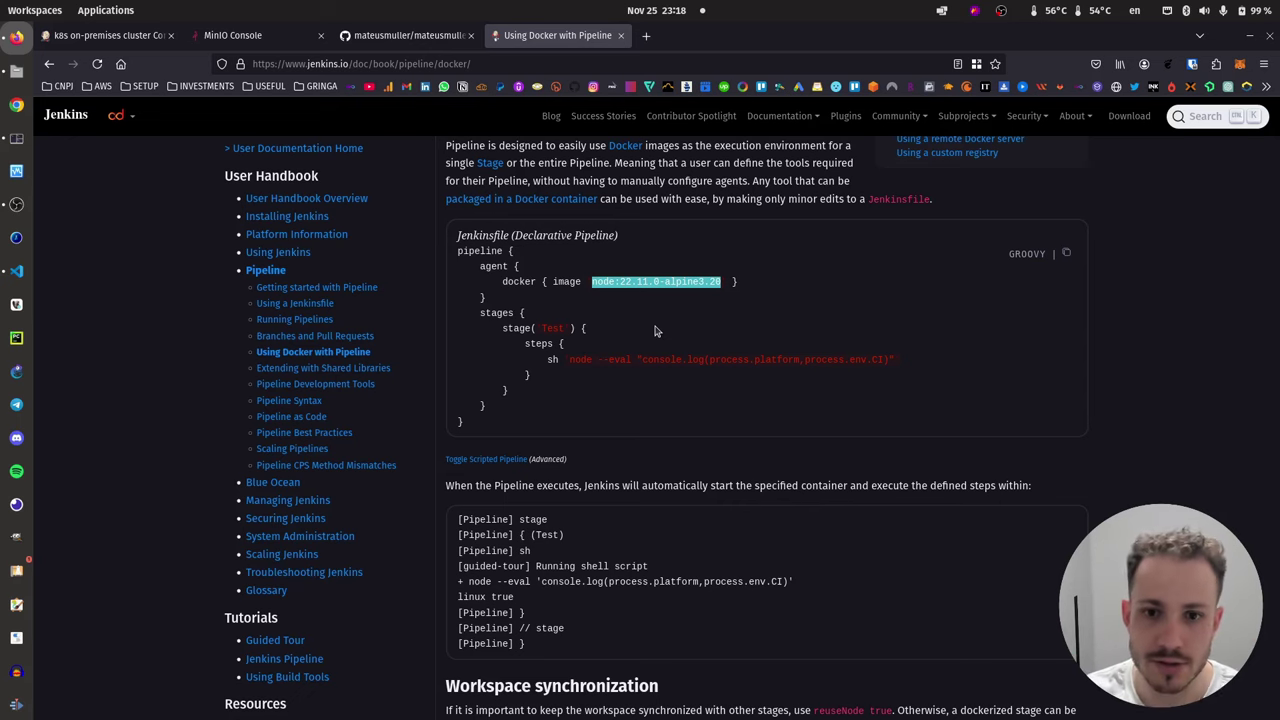
- Copy the Docker agent block from the documentation example and replace "agent any" in the job's pipeline script with it
{"action": "left_click_drag", "start_coordinate": [479, 266], "coordinate": [488, 298]}
{"action": "key", "text": "ctrl+c"}
{"action": "key", "text": "ctrl+space"}
{"action": "key", "text": "Escape"}
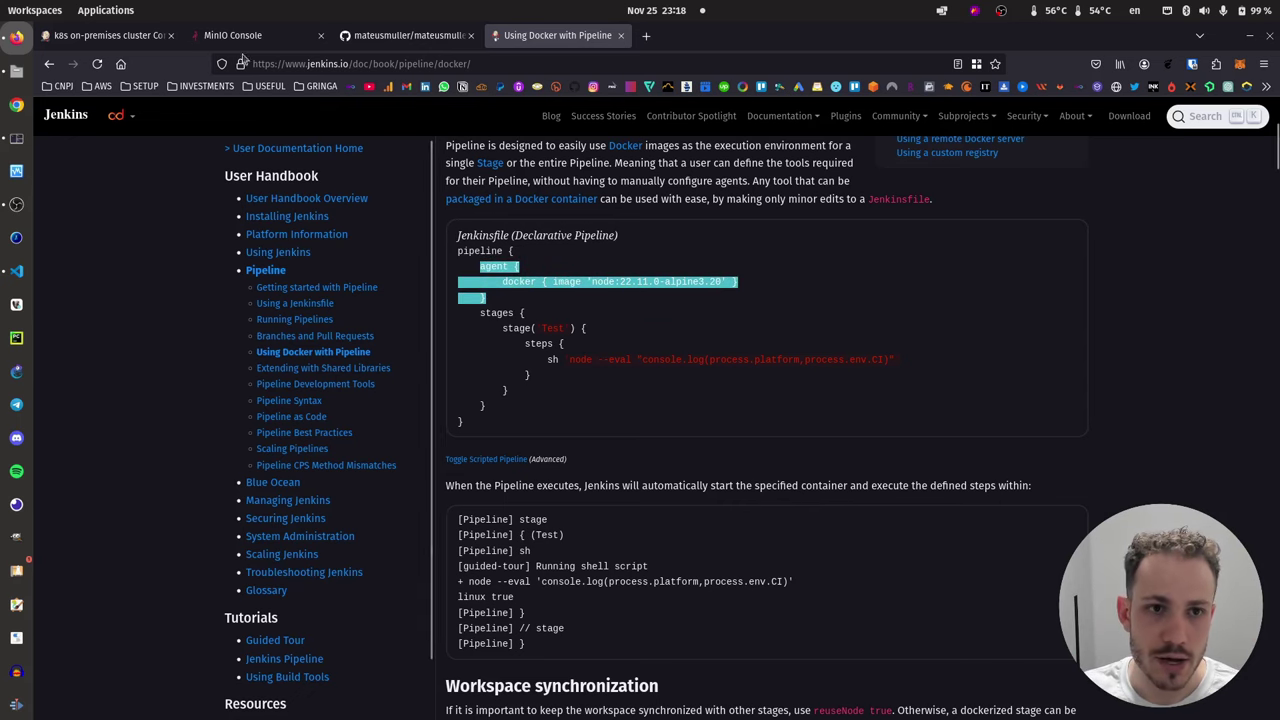
{"action": "key", "text": "ctrl+1"}
{"action": "left_click", "coordinate": [350, 386]}
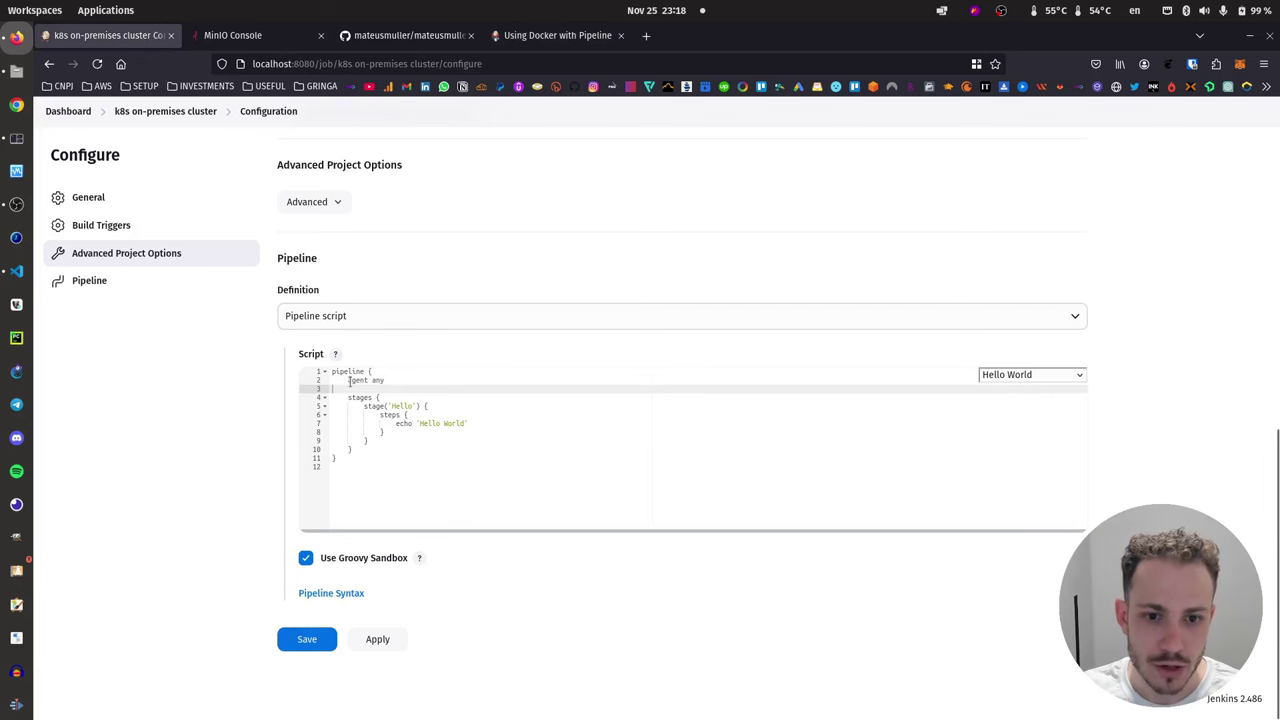
{"action": "left_click_drag", "start_coordinate": [348, 380], "coordinate": [386, 380]}
{"action": "key", "text": "ctrl+v"}
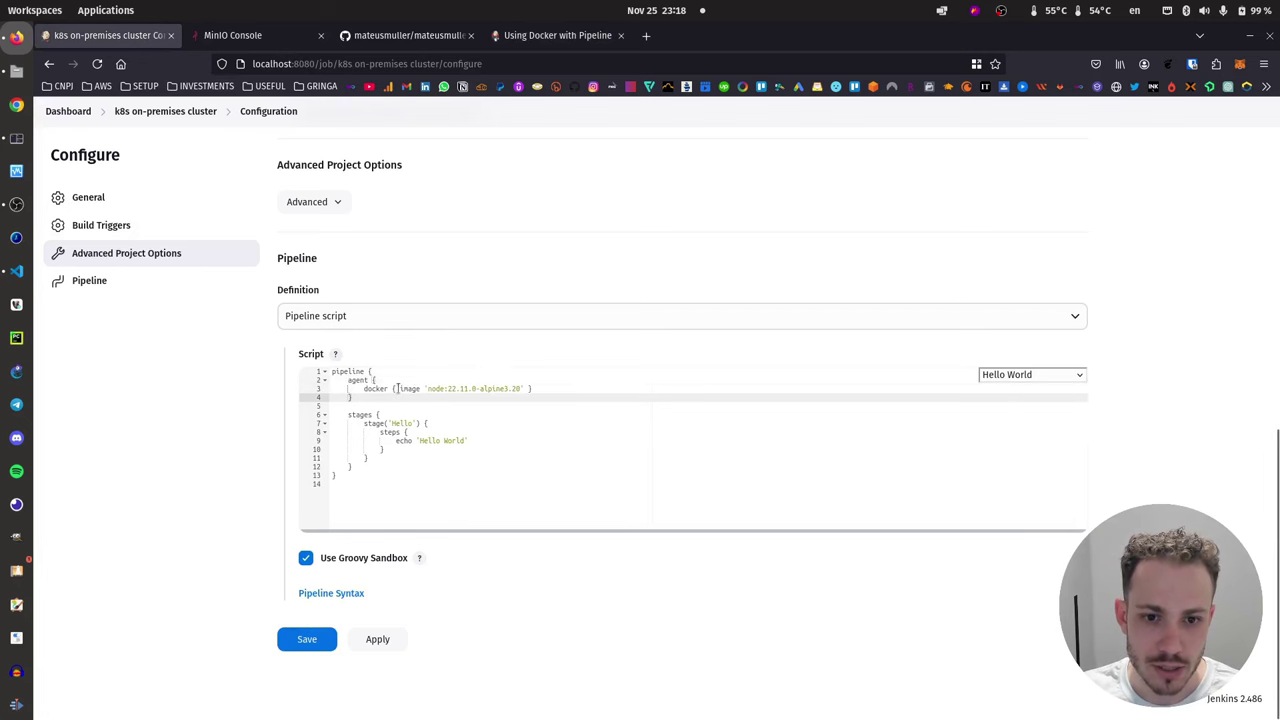
- Reformat the docker block in the pipeline script so the image entry and closing brace sit on their own lines
{"action": "left_click", "coordinate": [396, 388]}
{"action": "key", "text": "Return"}
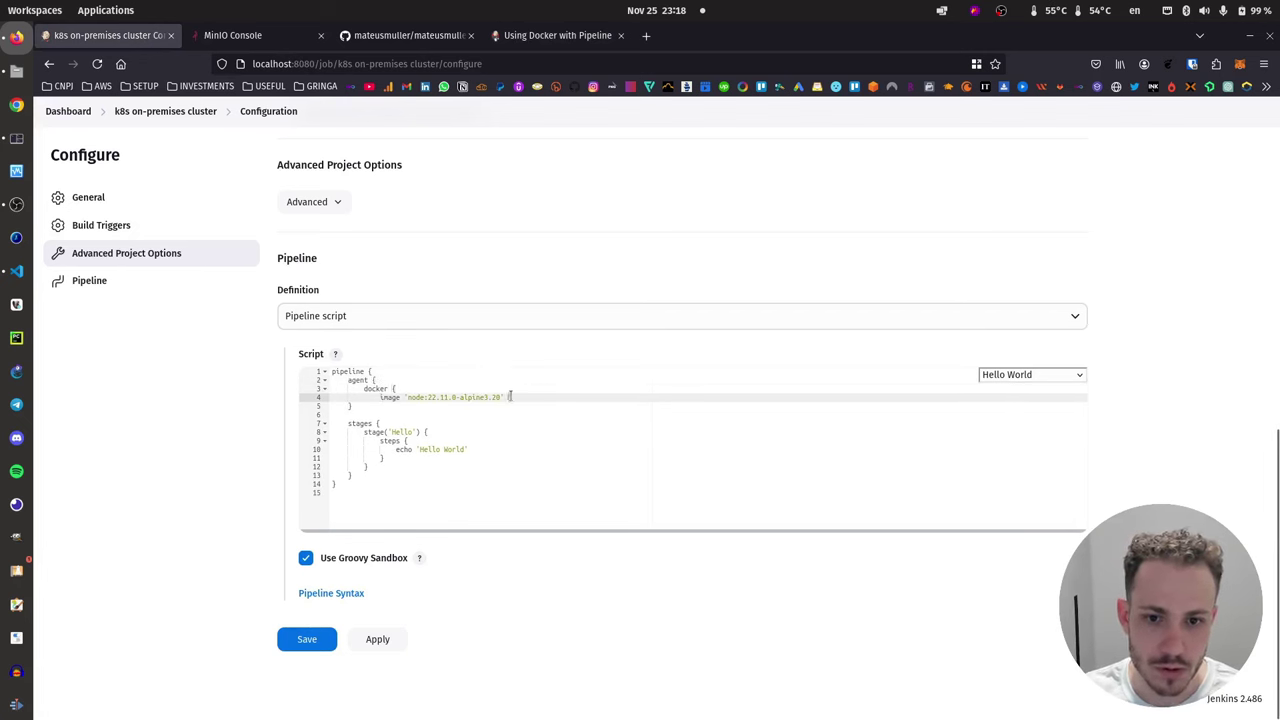
{"action": "key", "text": "Return"}
{"action": "key", "text": "Return"}
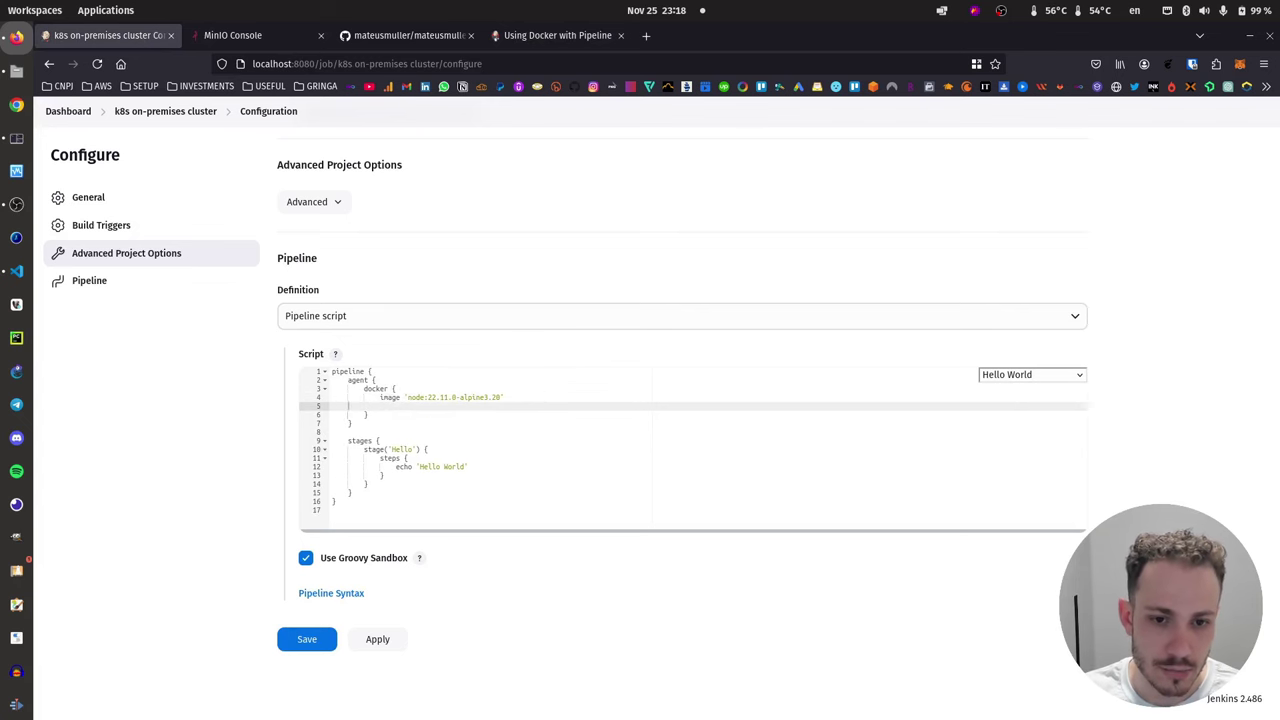
{"action": "key", "text": "BackSpace"}
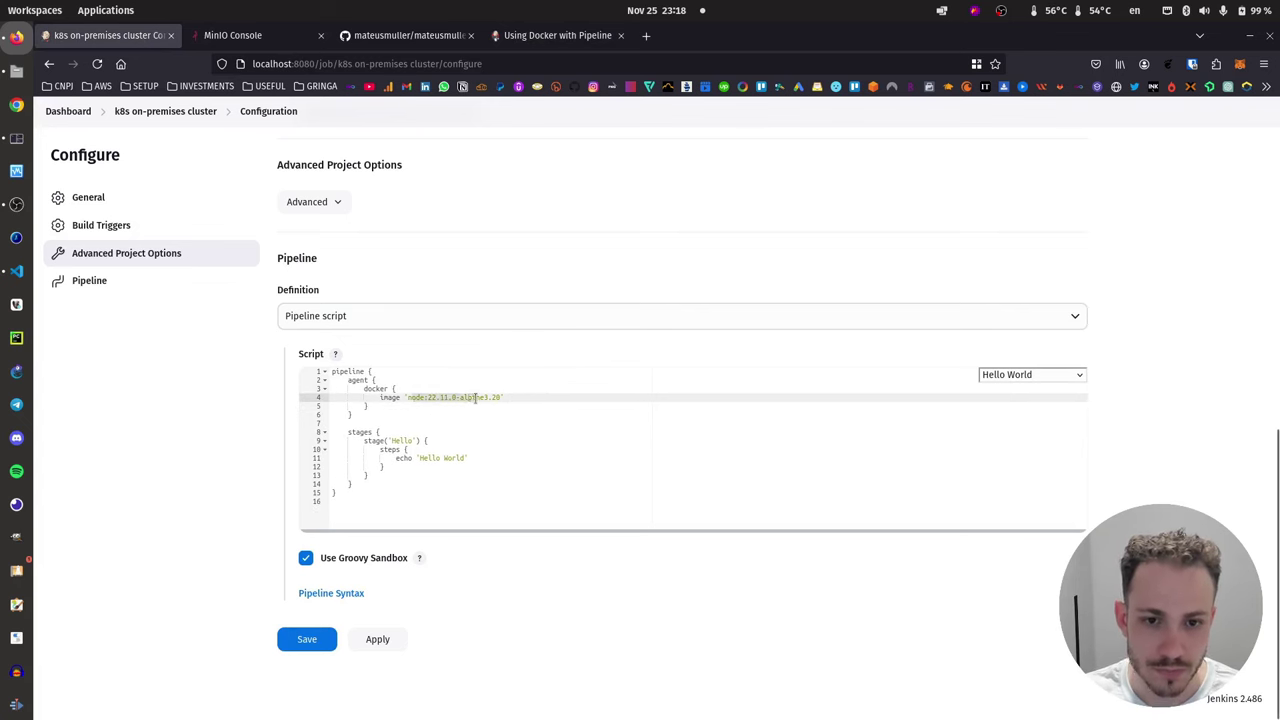
- Set the Docker agent's image to 'alpine' in the pipeline script
{"action": "key", "text": "Down"}
{"action": "key", "text": "Down"}
{"action": "left_click_drag", "start_coordinate": [408, 397], "coordinate": [502, 397]}
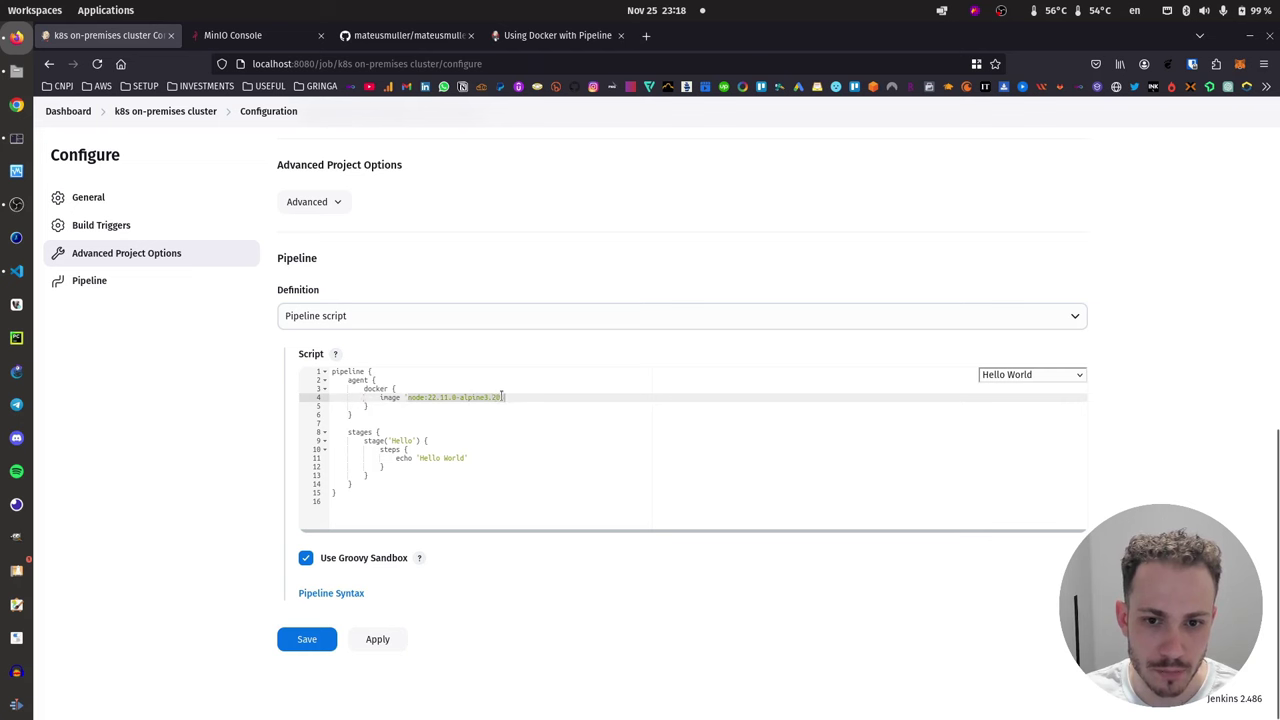
{"action": "type", "text": "alpine'"}
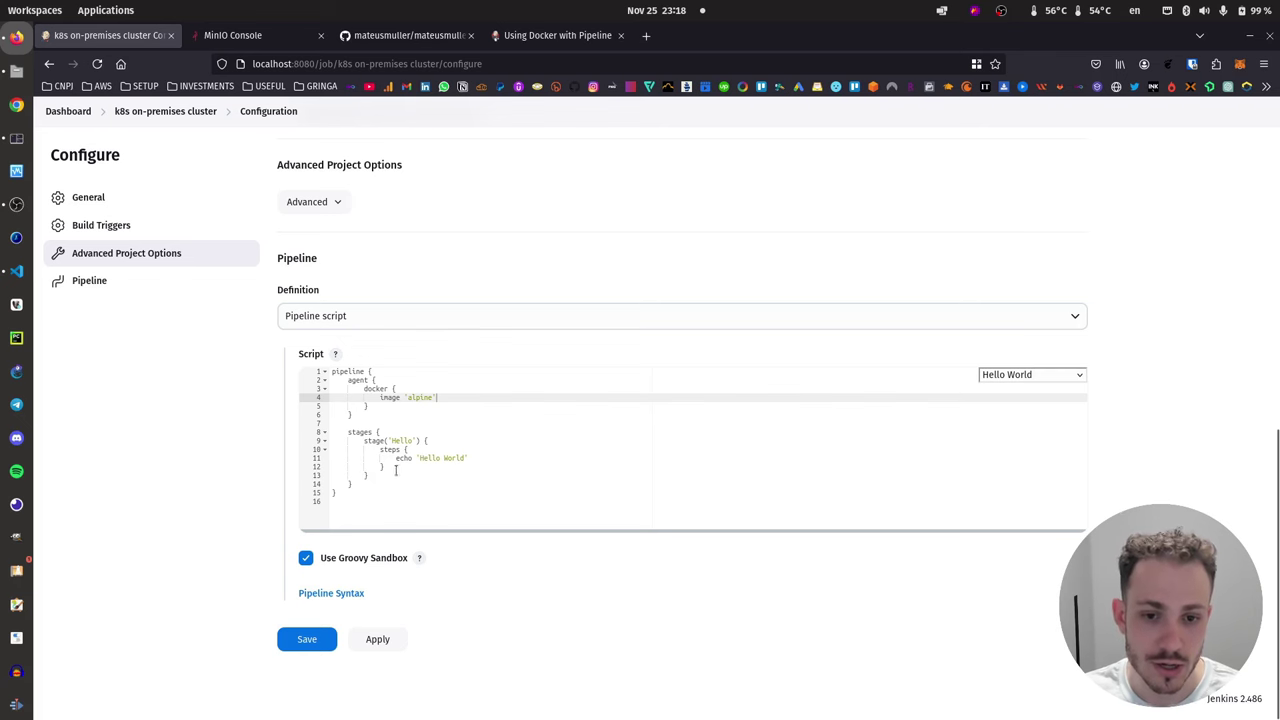
- Save the pipeline job's configuration and start its first build
{"action": "left_click", "coordinate": [480, 458]}
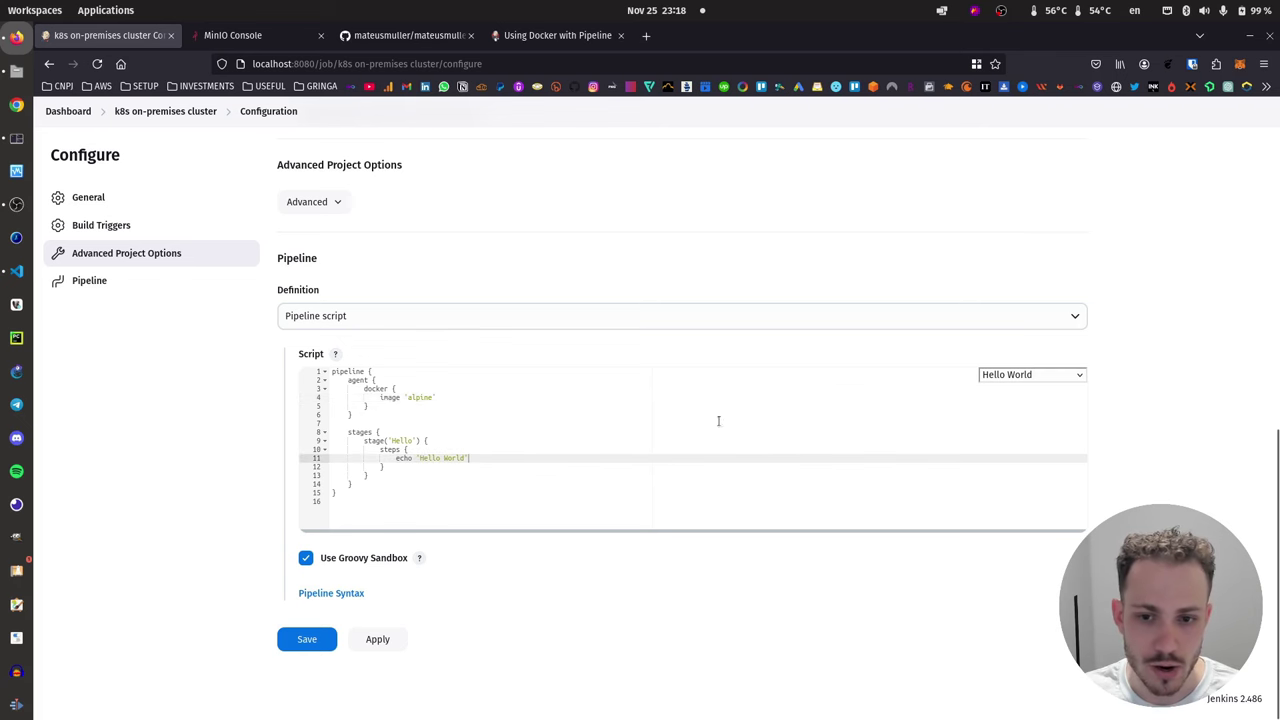
{"action": "left_click", "coordinate": [305, 640]}
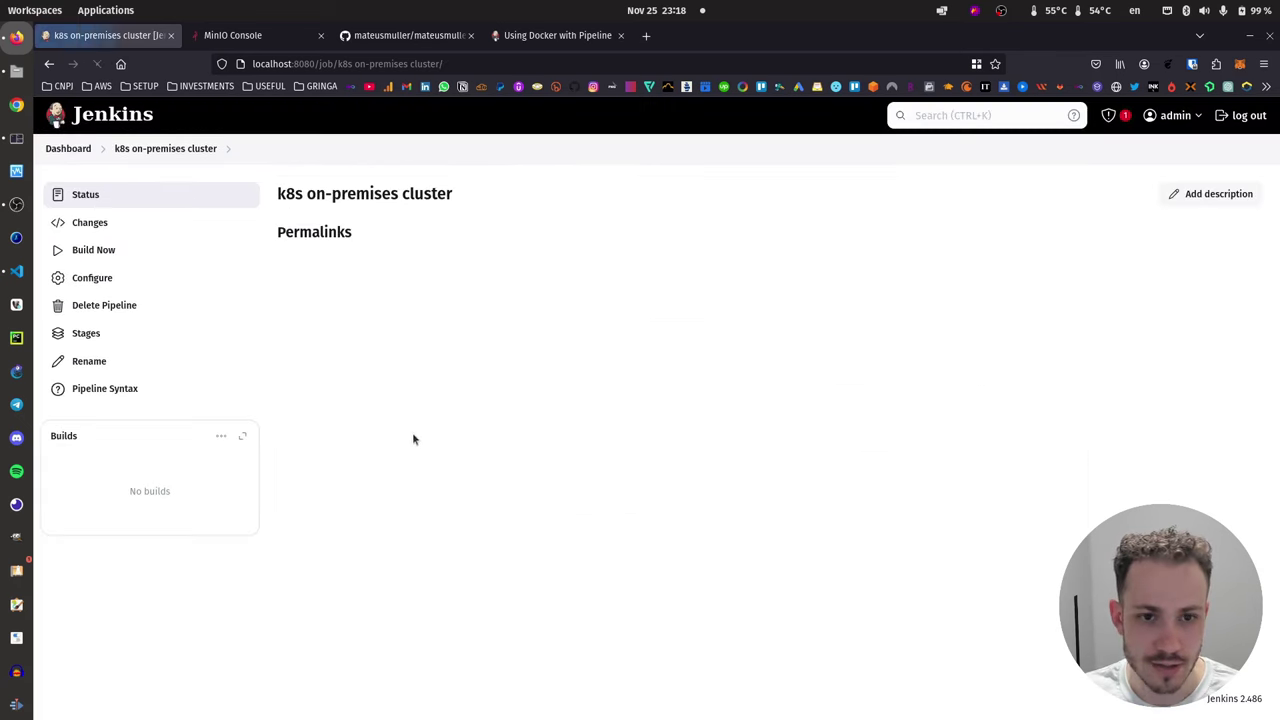
{"action": "left_click", "coordinate": [120, 251]}
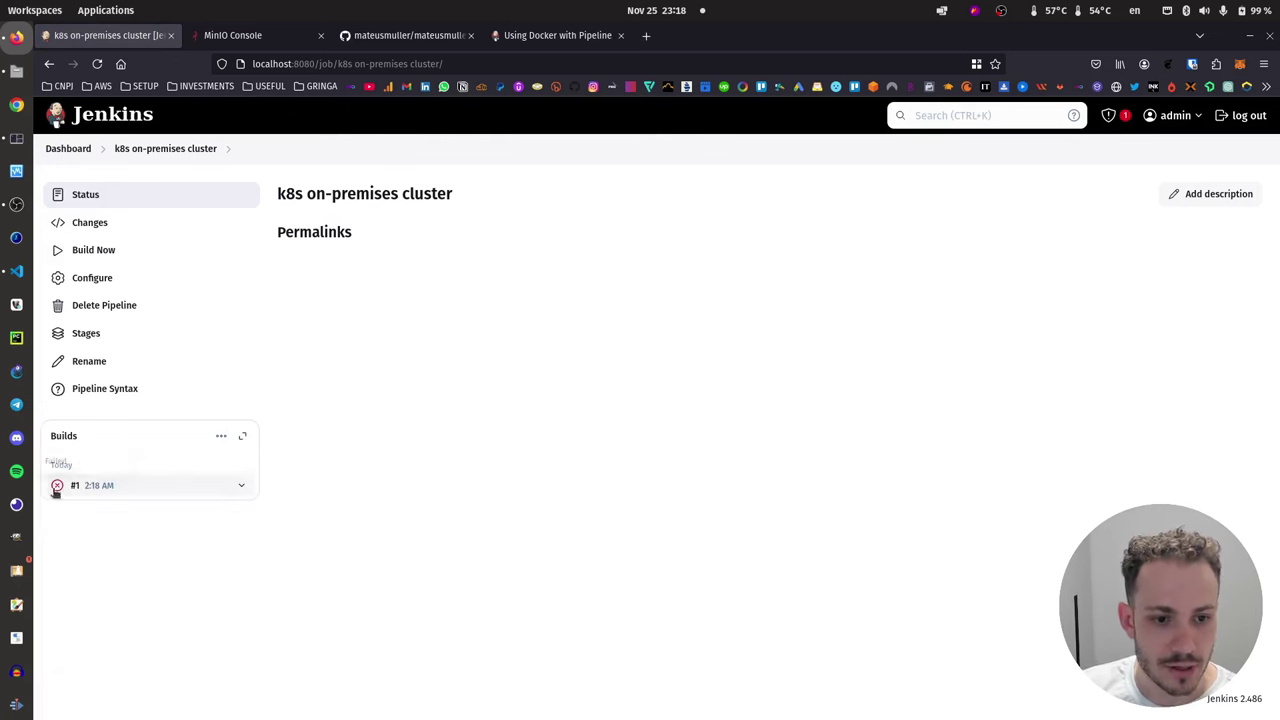
- Open the console output of build #1 and examine the agent type error and the agent types it allows
{"action": "left_click", "coordinate": [57, 485]}
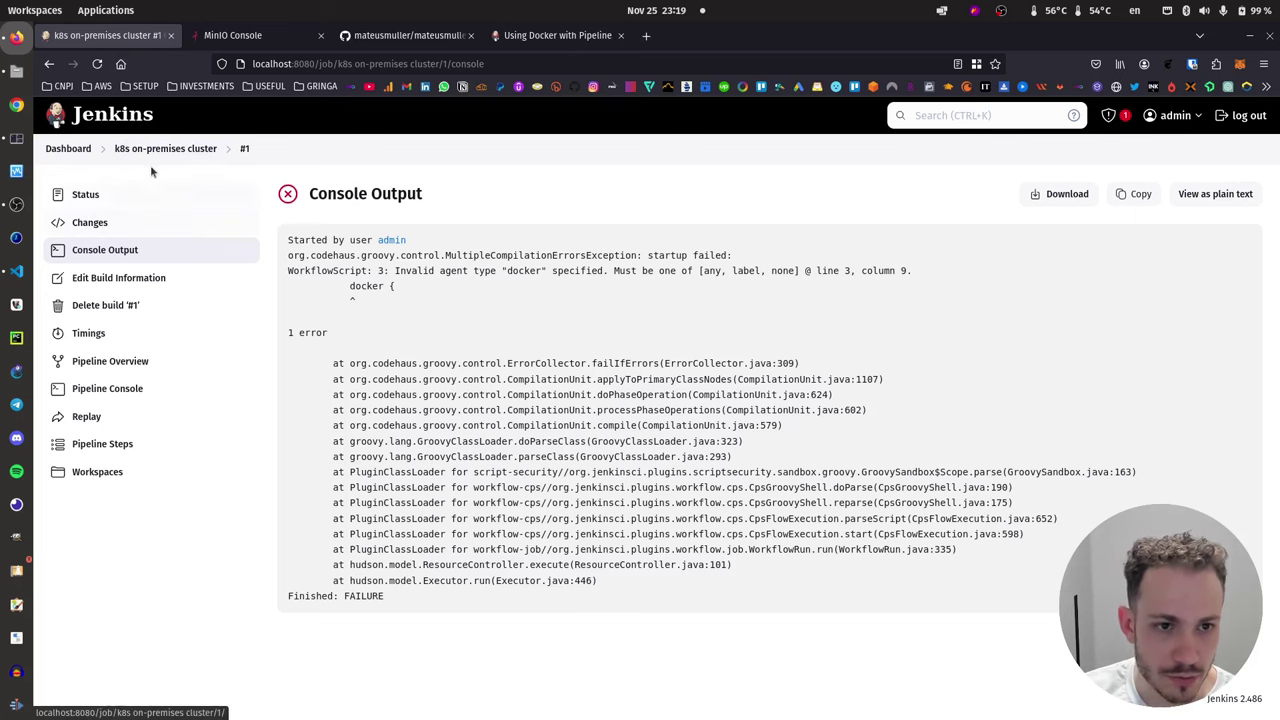
{"action": "left_click_drag", "start_coordinate": [411, 270], "coordinate": [618, 270]}
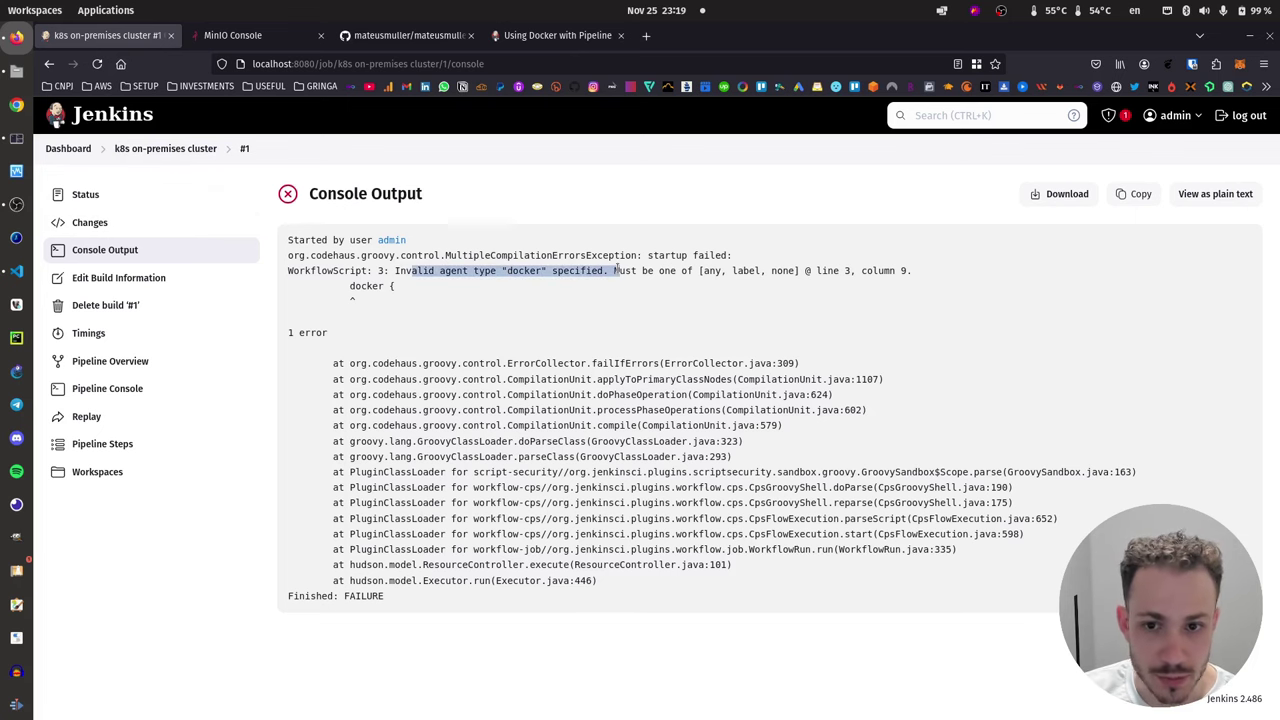
{"action": "double_click", "coordinate": [712, 270]}
{"action": "double_click", "coordinate": [746, 270]}
{"action": "double_click", "coordinate": [781, 270]}
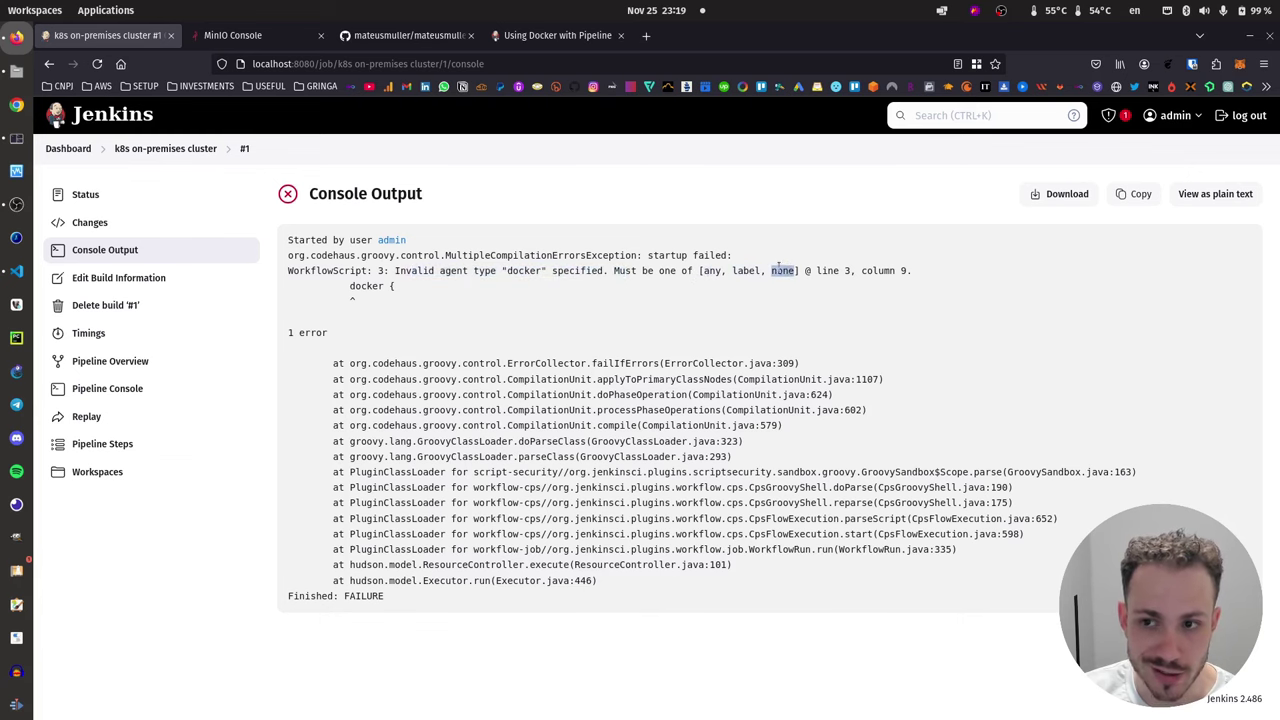
- Reopen the job's configuration and check its script against the Docker agent example in the documentation
{"action": "left_click", "coordinate": [156, 149]}
{"action": "left_click", "coordinate": [106, 277]}
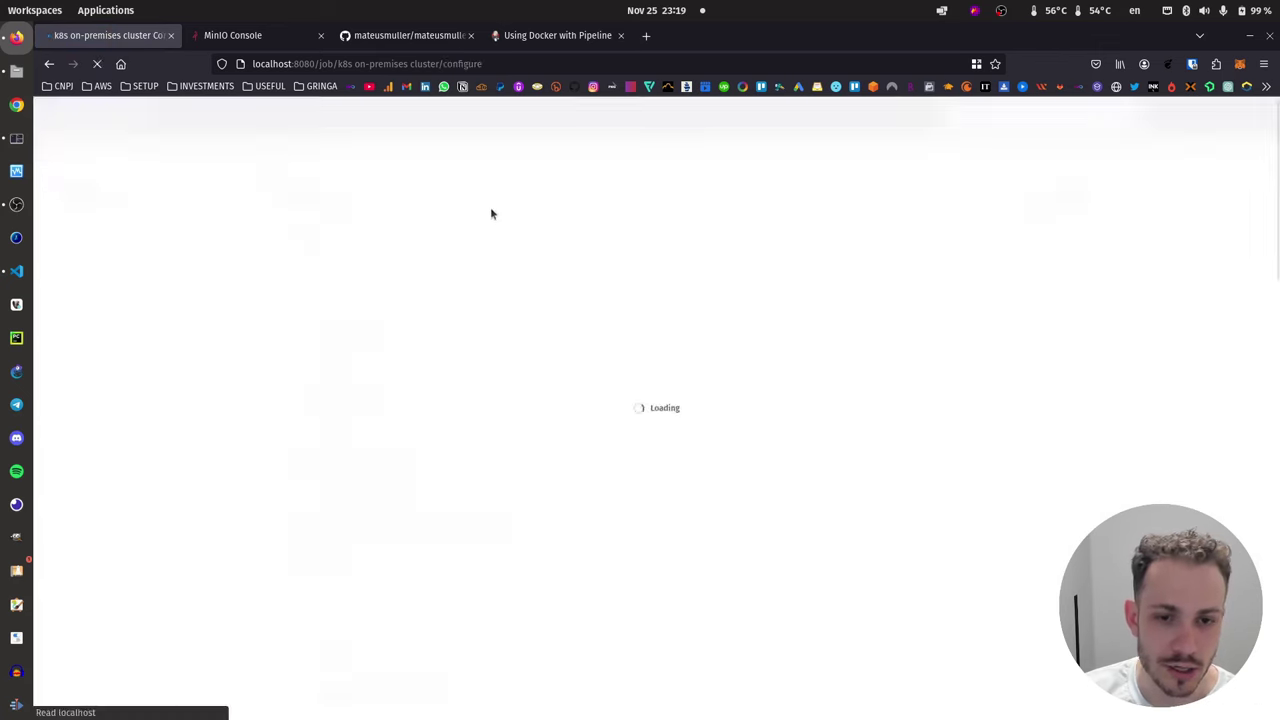
{"action": "scroll", "coordinate": [490, 207], "scroll_direction": "down", "scroll_amount": 10}
{"action": "left_click", "coordinate": [582, 38]}
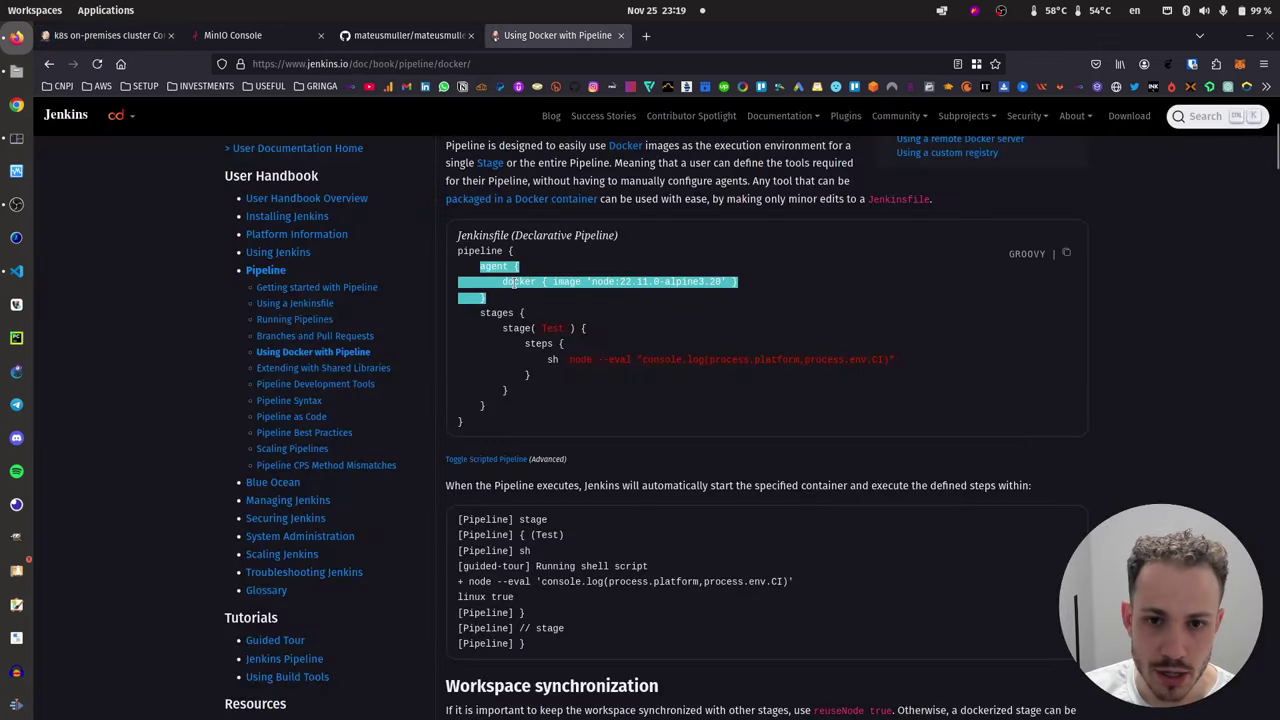
{"action": "left_click", "coordinate": [405, 35]}
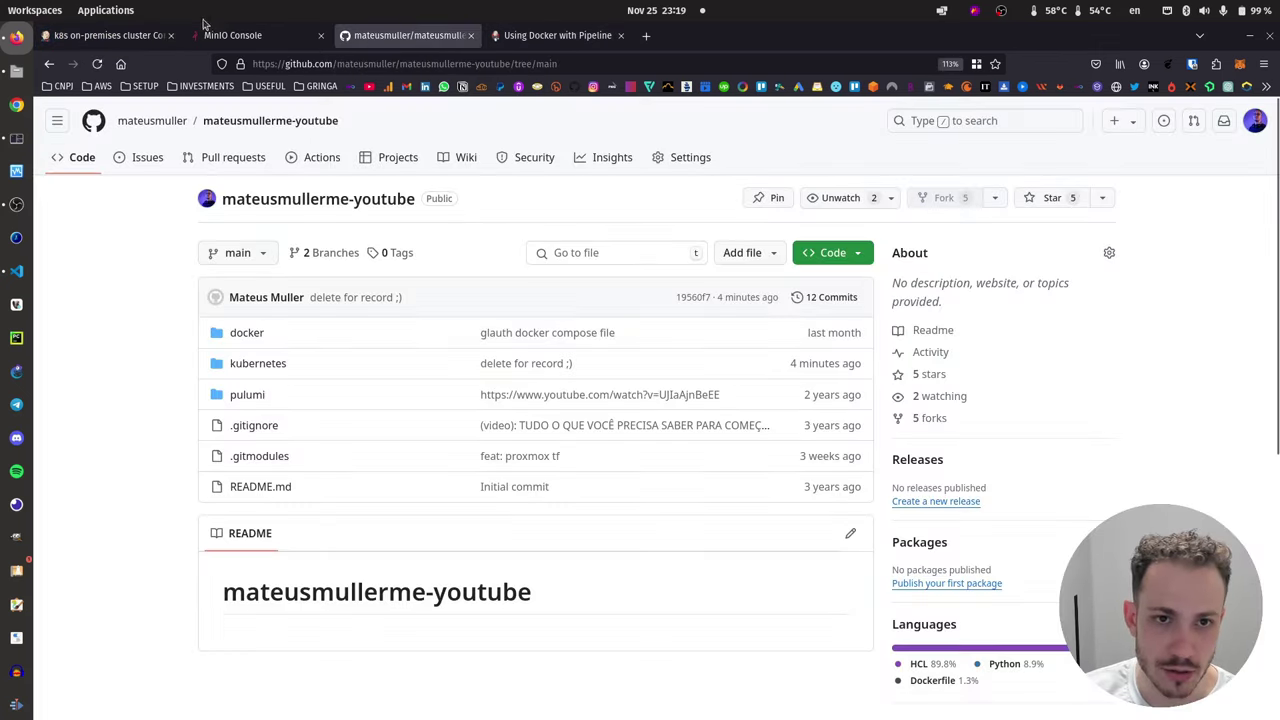
{"action": "left_click", "coordinate": [92, 38]}
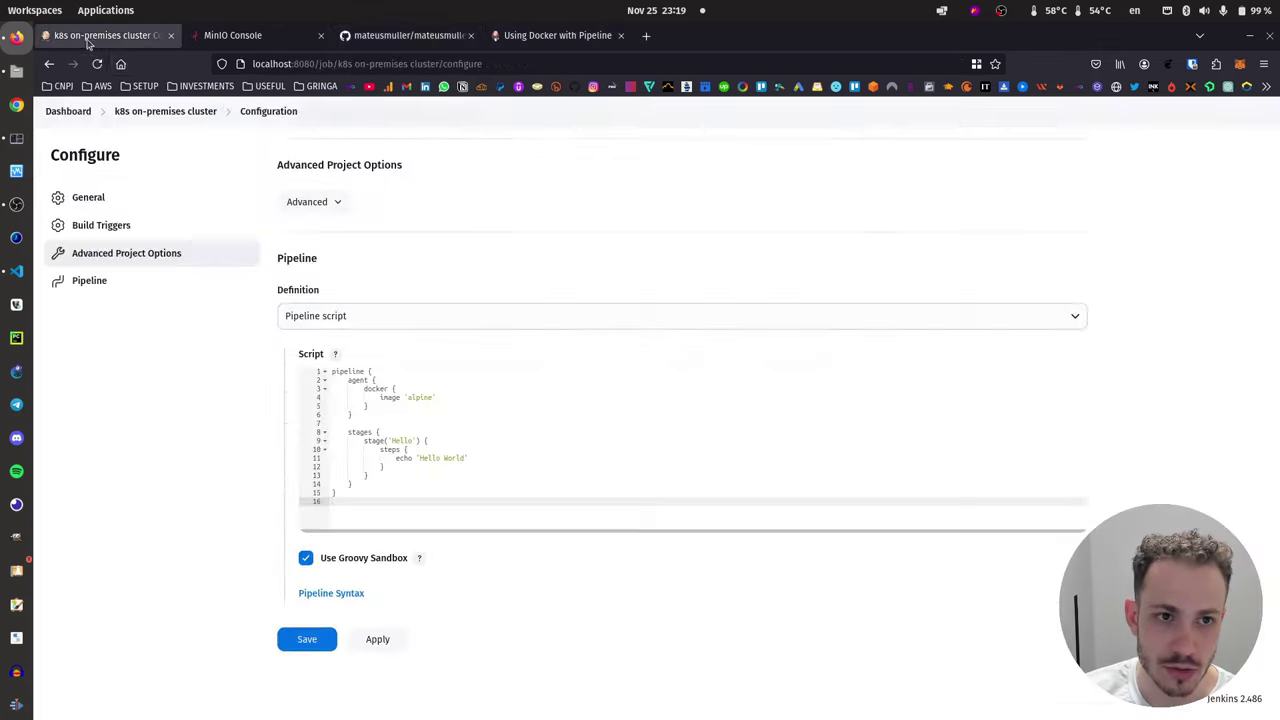
- Open the Jenkins plugin manager and search the available plugins for "docker"
{"action": "left_click", "coordinate": [55, 112]}
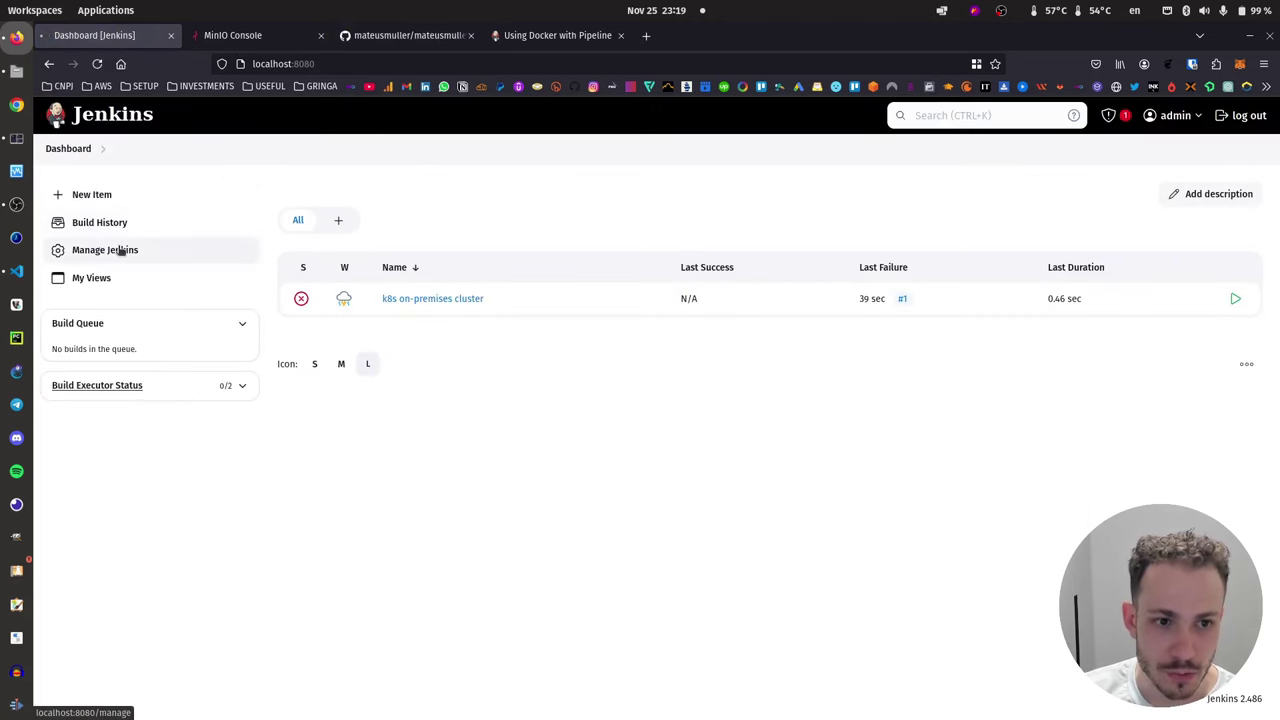
{"action": "left_click", "coordinate": [120, 252]}
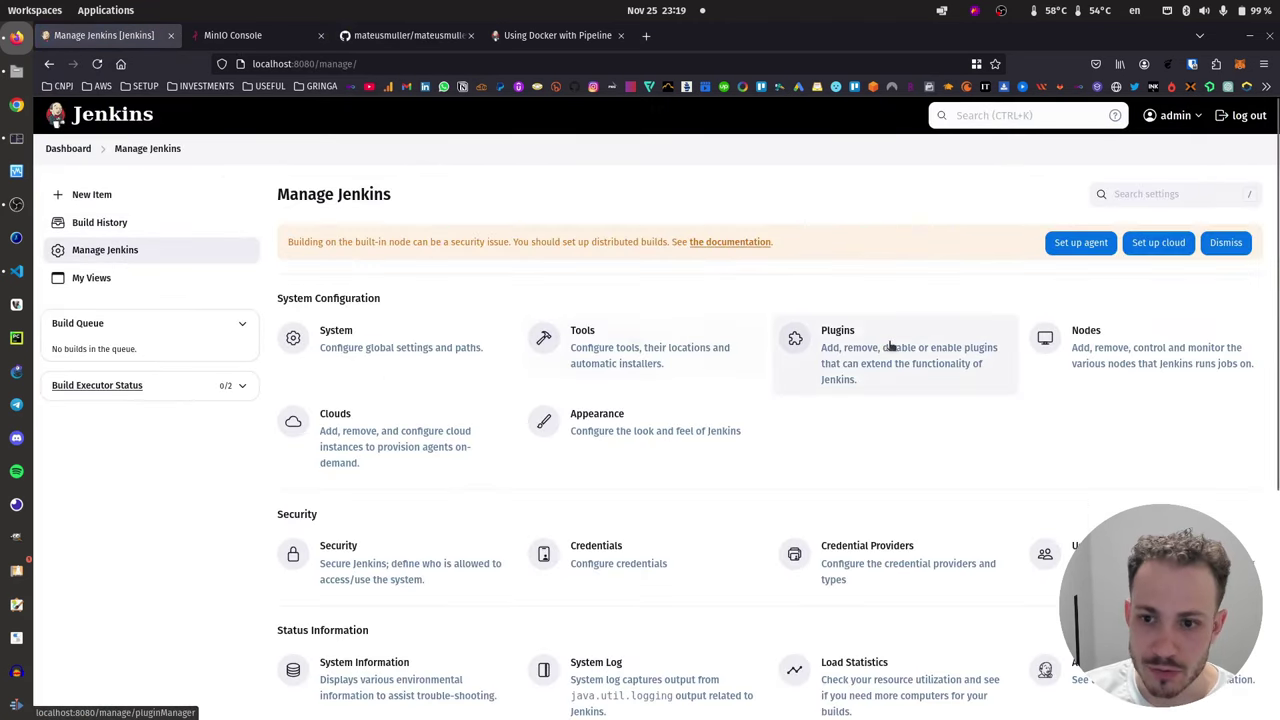
{"action": "left_click", "coordinate": [866, 333]}
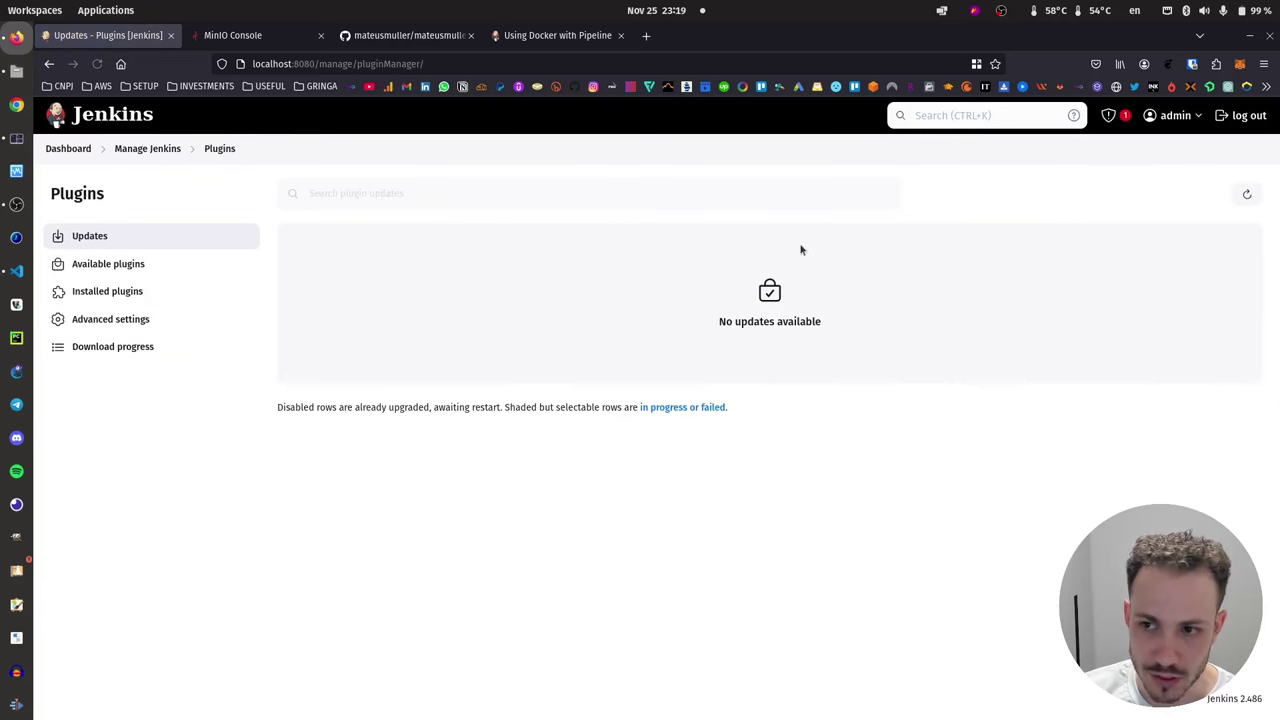
{"action": "left_click", "coordinate": [106, 266]}
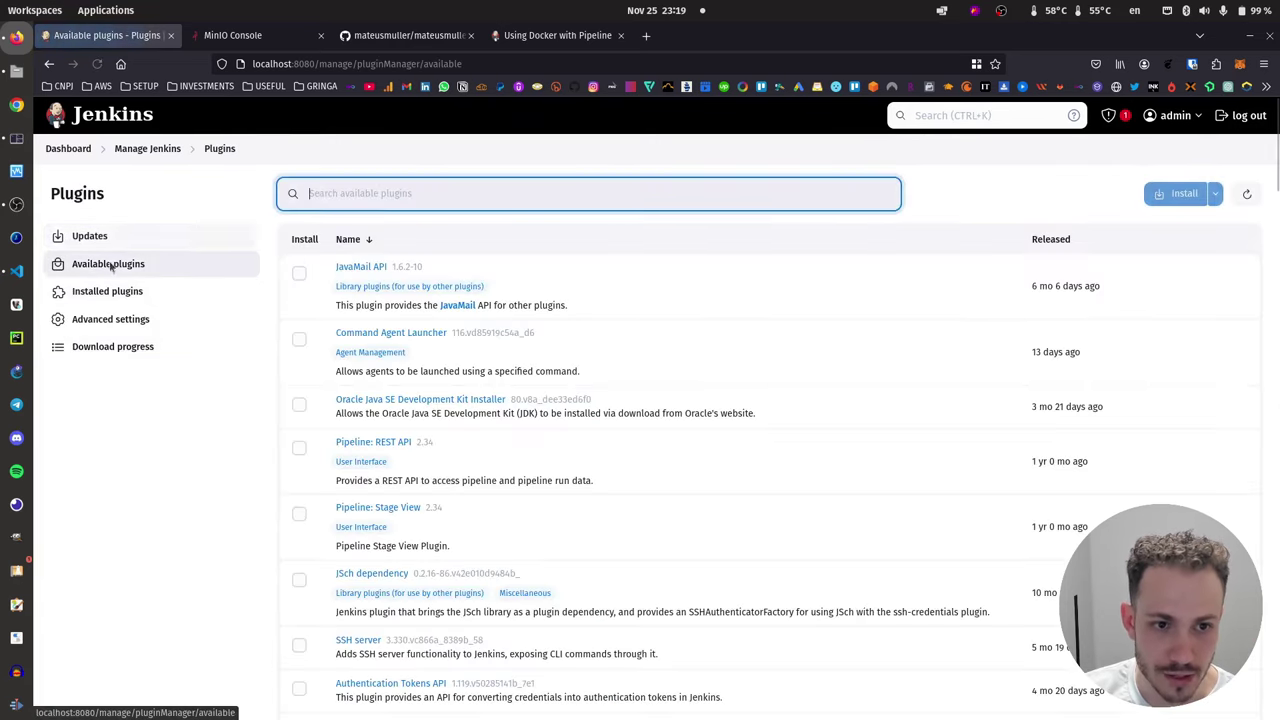
{"action": "type", "text": "docker"}
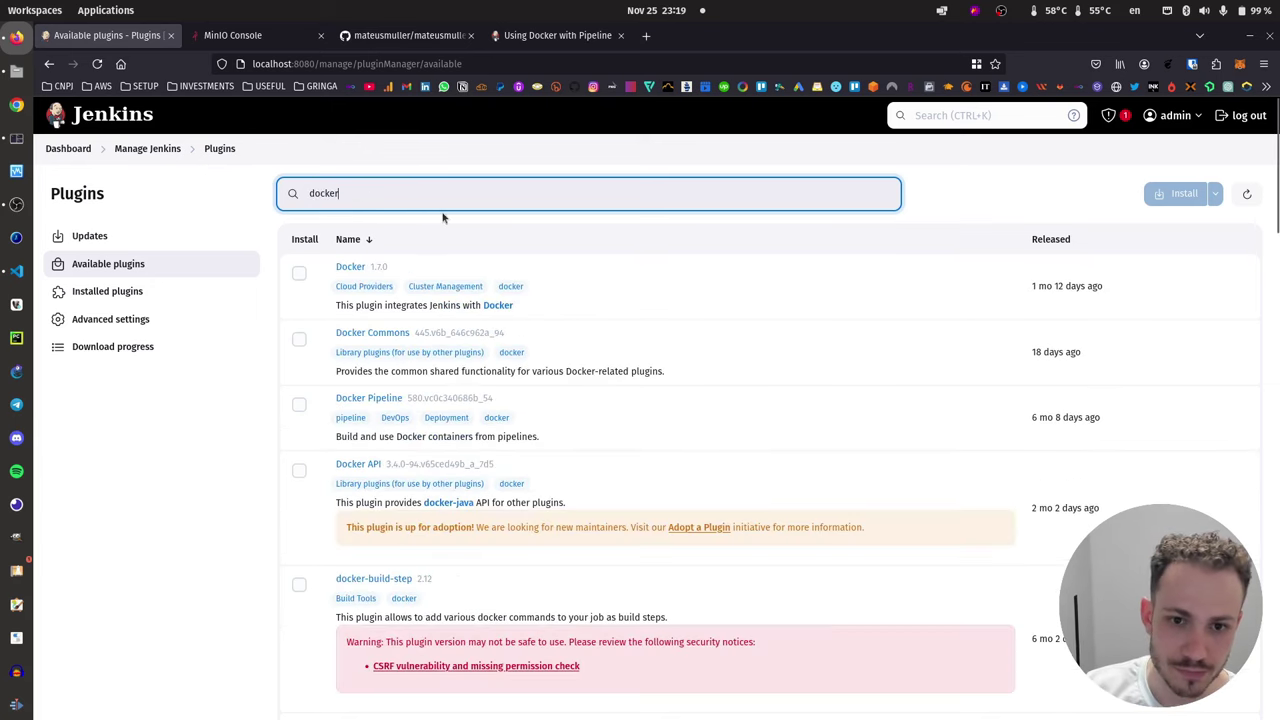
- Install the Docker Pipeline plugin without restarting Jenkins and follow its download progress
{"action": "left_click_drag", "start_coordinate": [336, 436], "coordinate": [551, 440]}
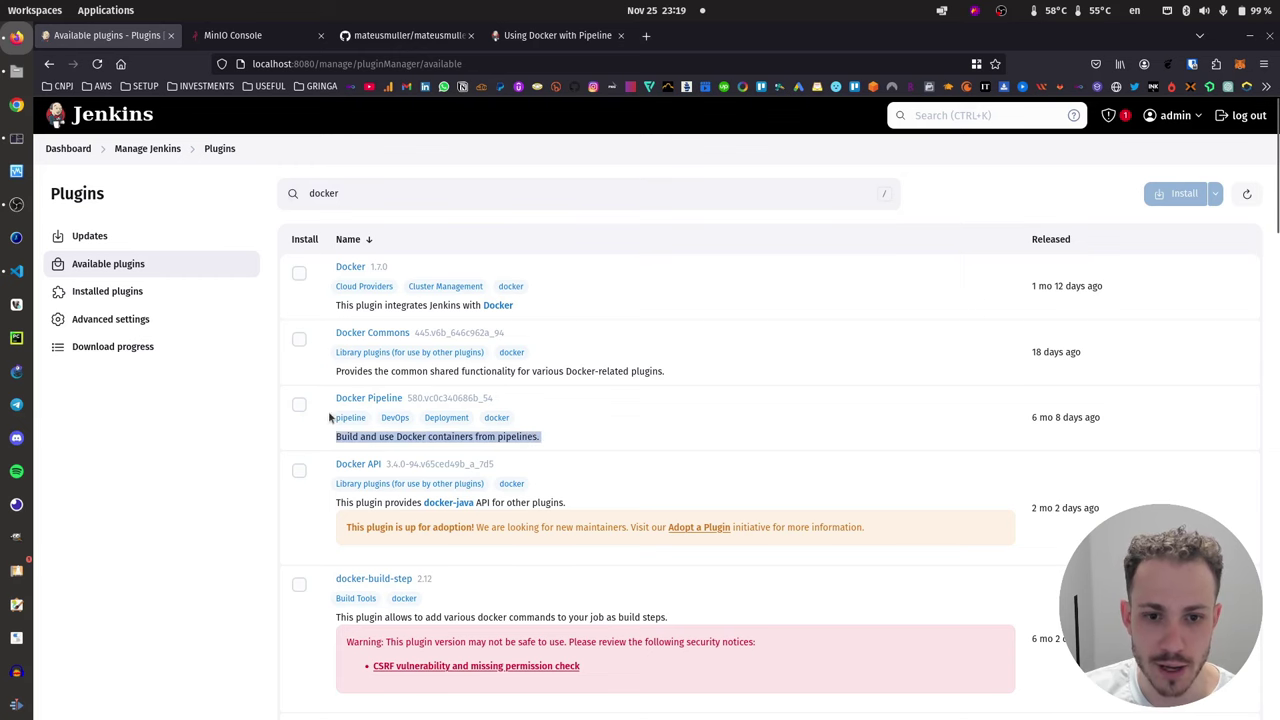
{"action": "left_click", "coordinate": [299, 404]}
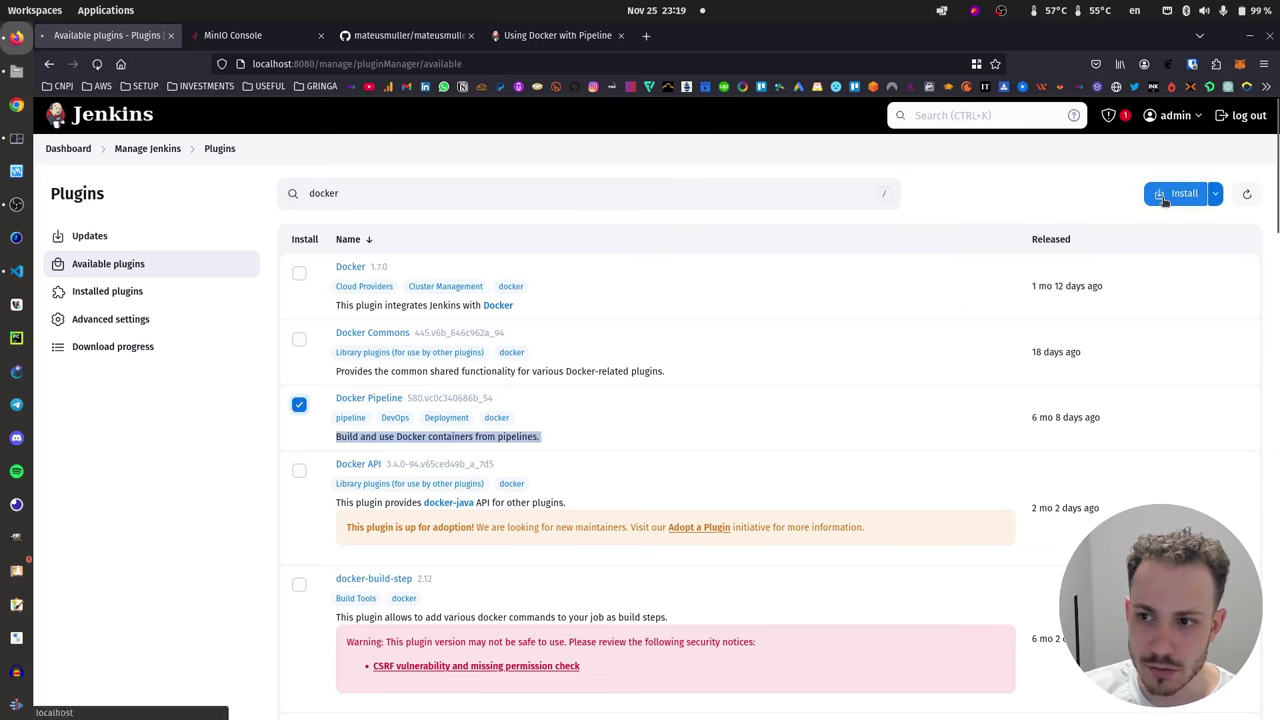
{"action": "left_click", "coordinate": [1180, 193]}
{"action": "scroll", "coordinate": [598, 240], "scroll_direction": "down", "scroll_amount": 5}
{"action": "scroll", "coordinate": [598, 240], "scroll_direction": "down", "scroll_amount": 10}
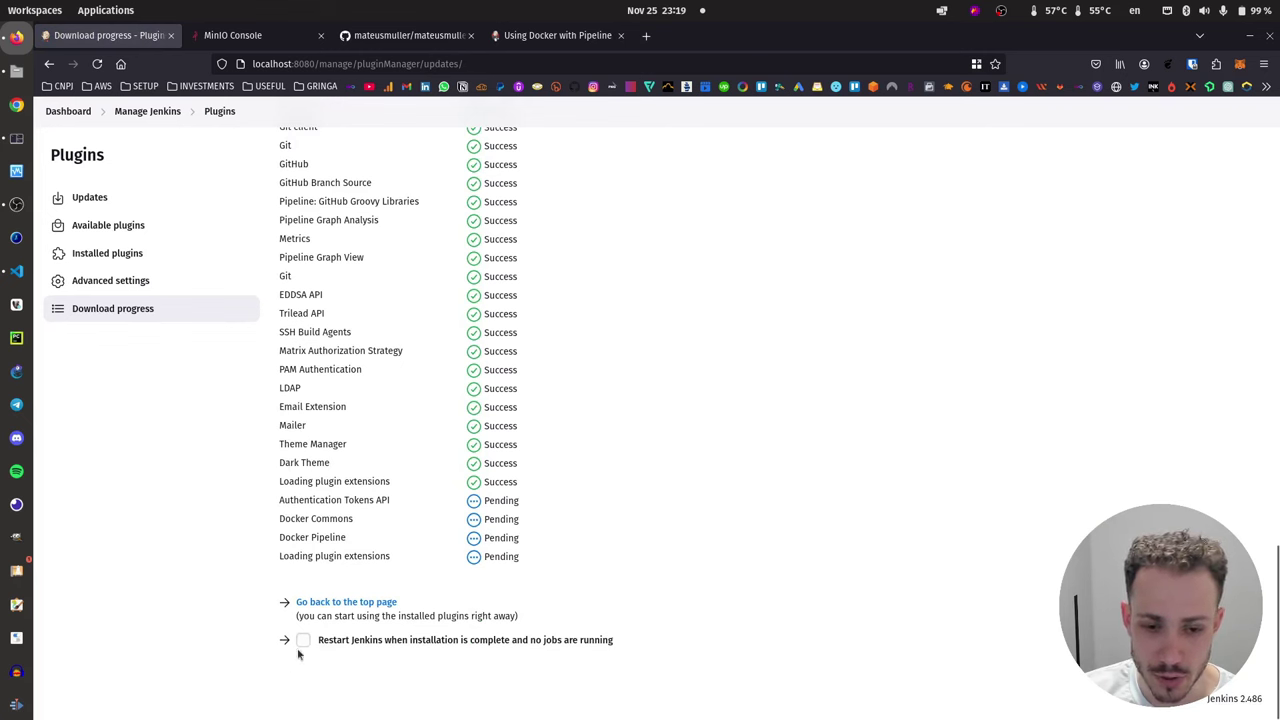
{"action": "left_click", "coordinate": [304, 640]}
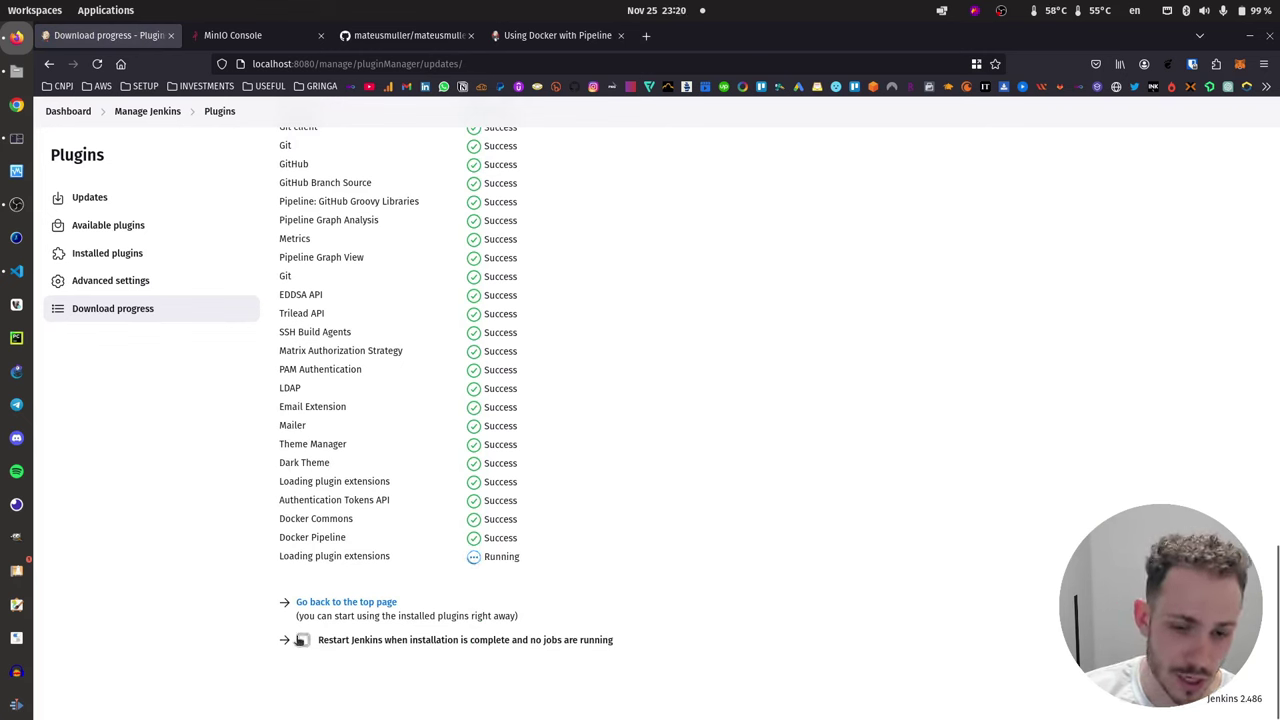
{"action": "left_click", "coordinate": [302, 640]}
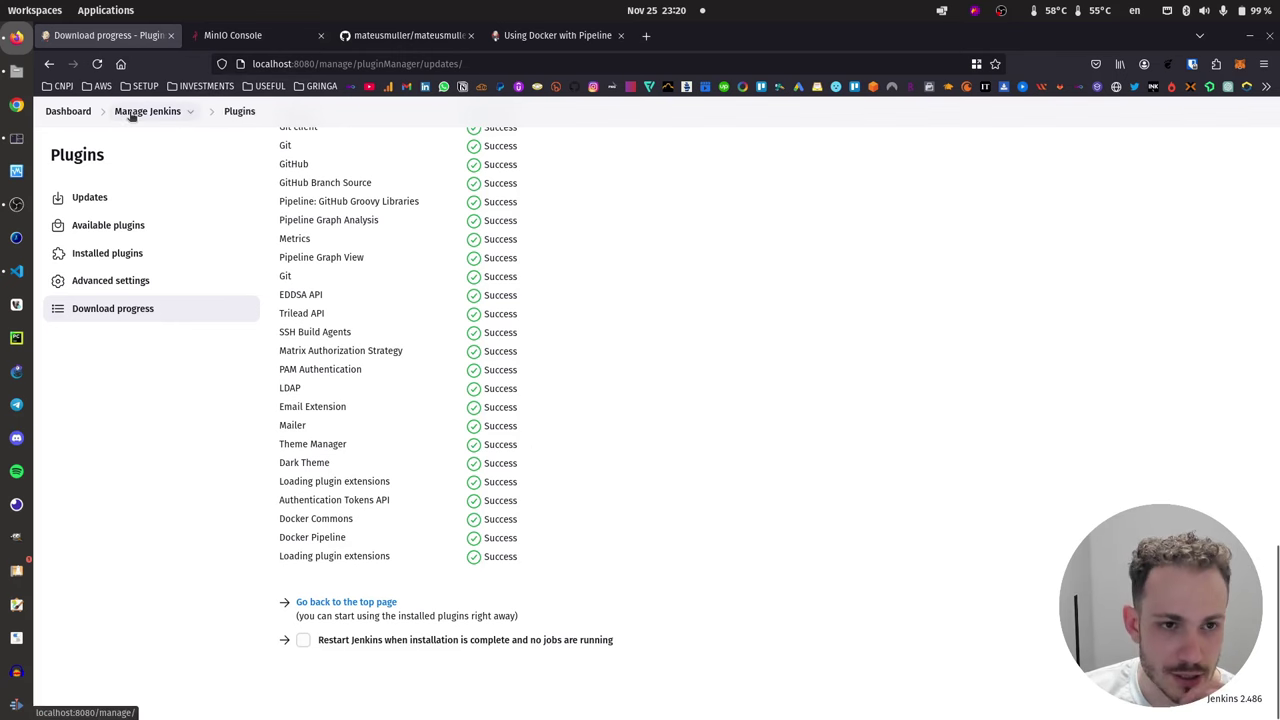
- Return to the k8s on-premises cluster job and start a new build
{"action": "left_click", "coordinate": [68, 111]}
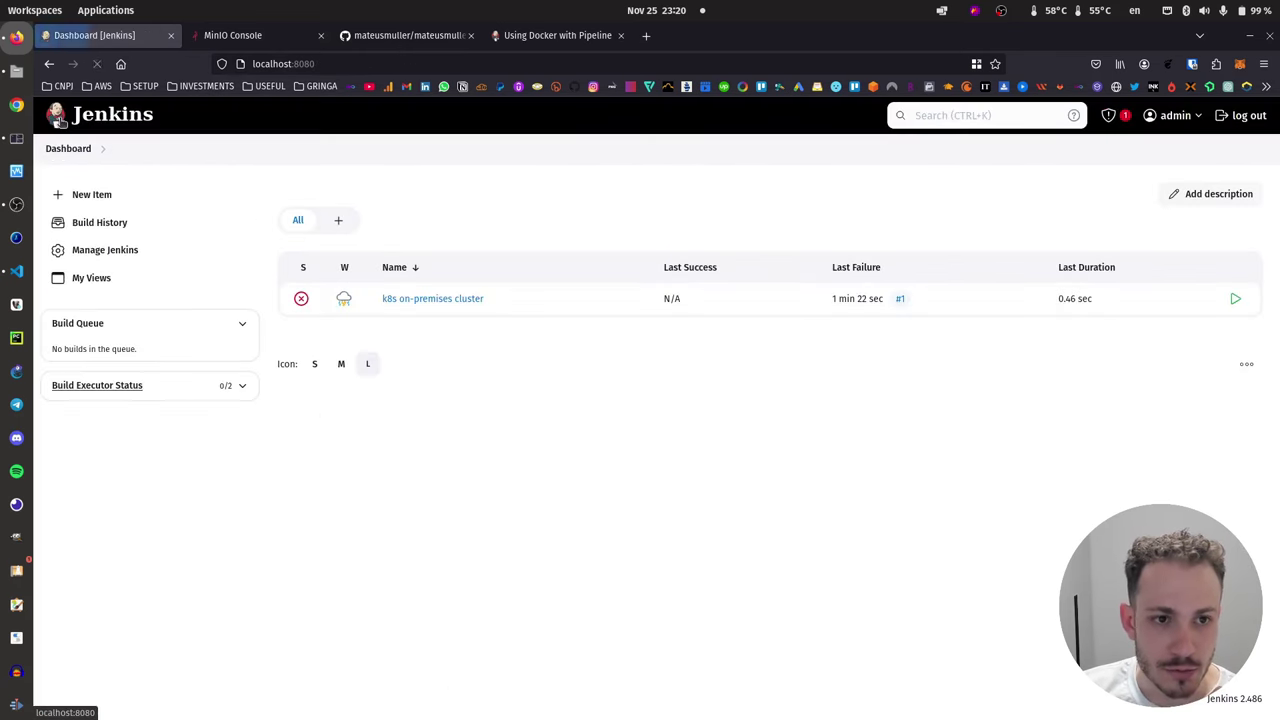
{"action": "left_click", "coordinate": [435, 299]}
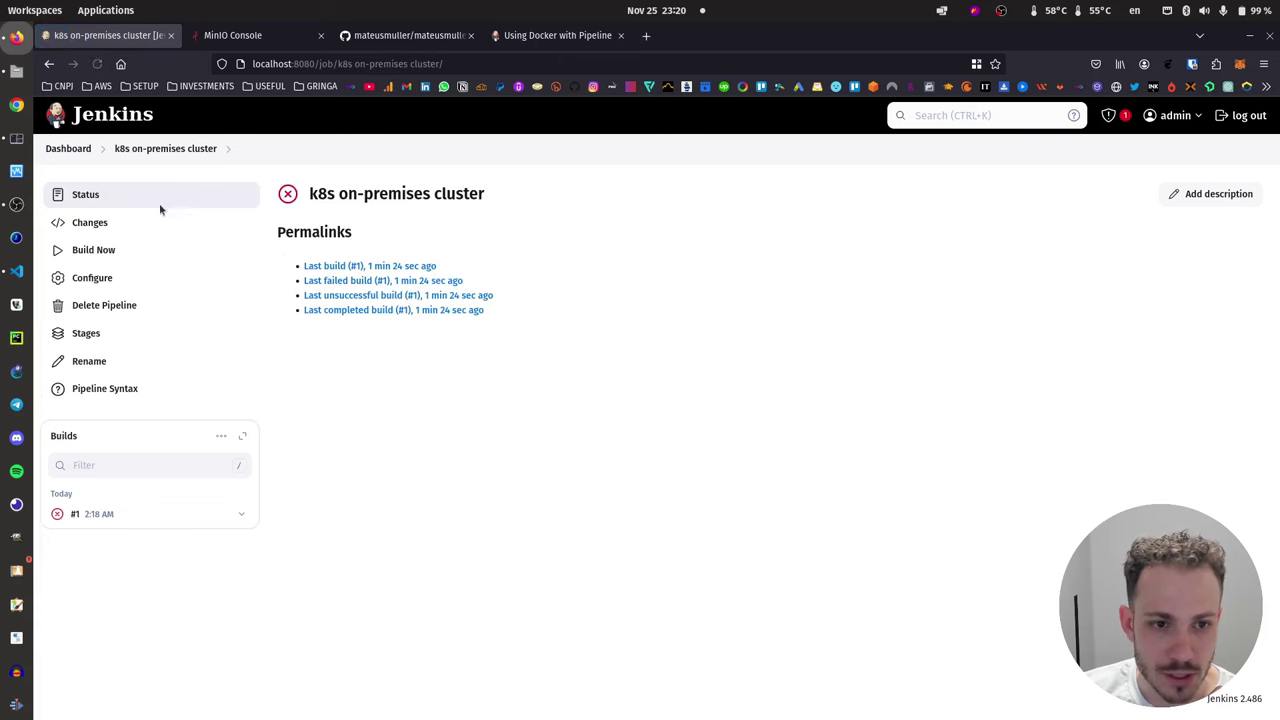
{"action": "left_click", "coordinate": [120, 248]}
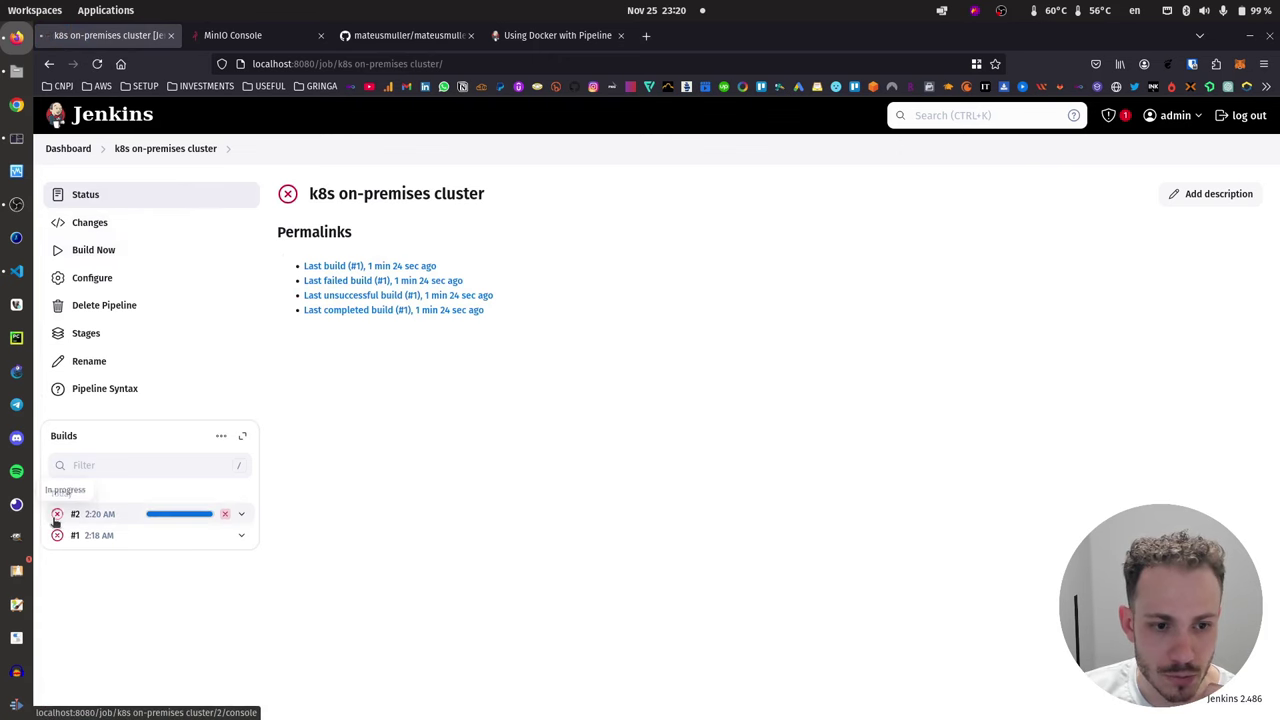
- Open the console output of build #2 and examine the "docker pull alpine" command and its image download log
{"action": "left_click", "coordinate": [68, 513]}
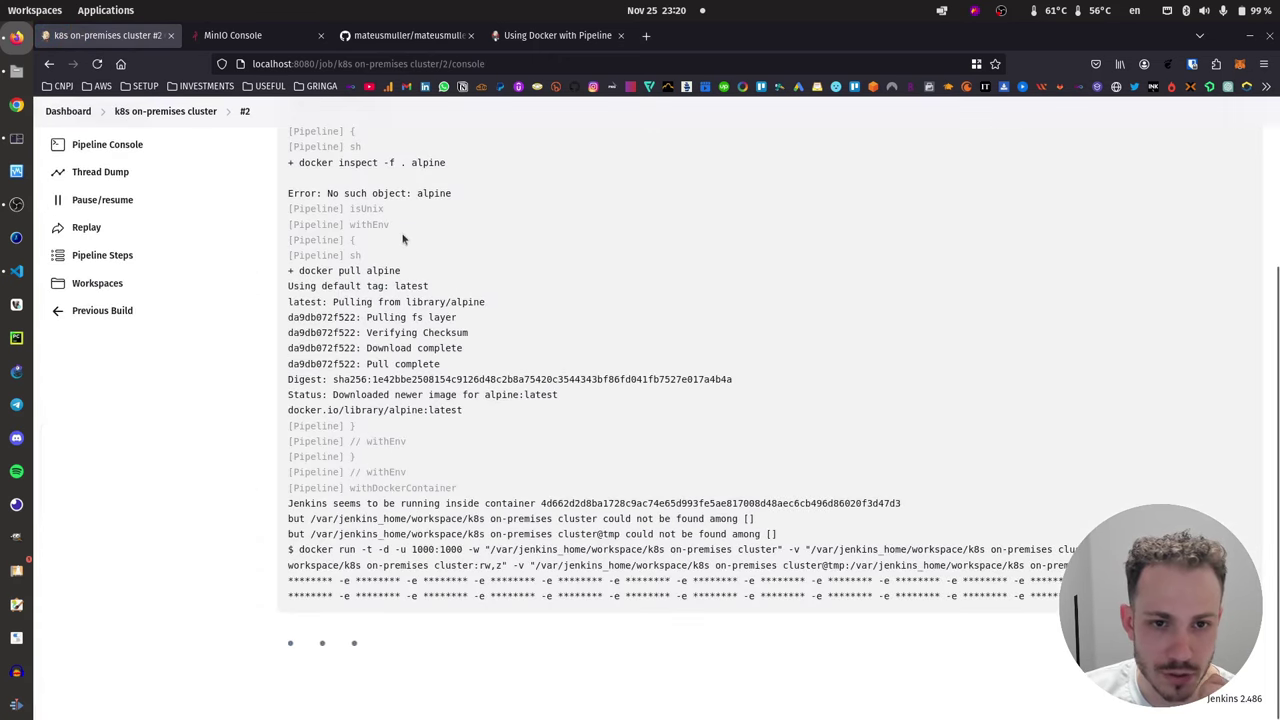
{"action": "scroll", "coordinate": [406, 240], "scroll_direction": "up", "scroll_amount": 3}
{"action": "scroll", "coordinate": [466, 257], "scroll_direction": "down", "scroll_amount": 3}
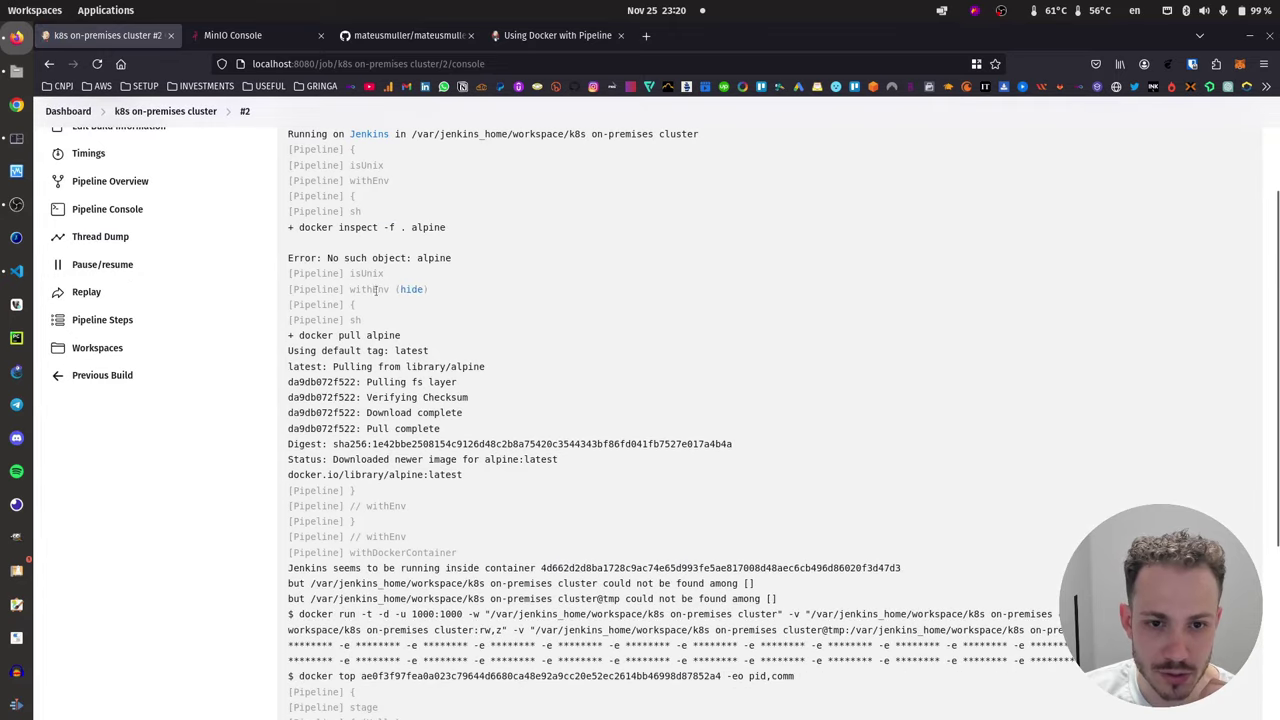
{"action": "double_click", "coordinate": [316, 335]}
{"action": "left_click_drag", "start_coordinate": [344, 341], "coordinate": [409, 343]}
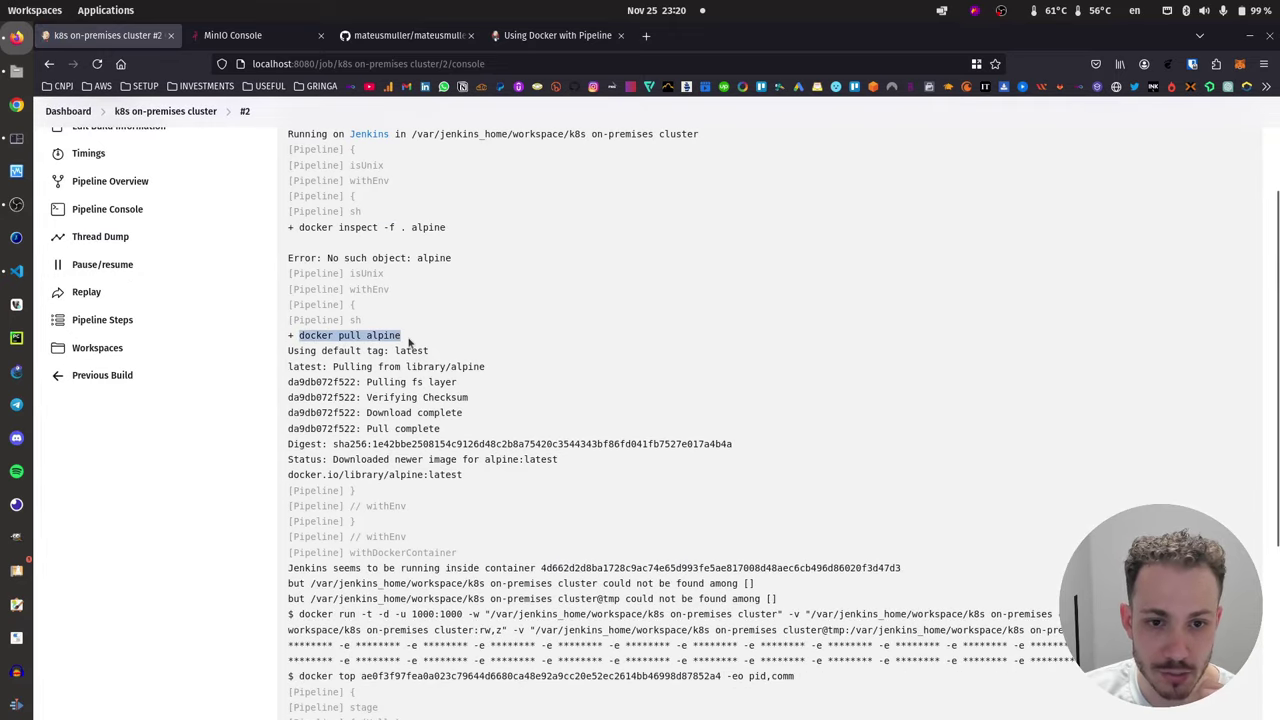
{"action": "scroll", "coordinate": [409, 343], "scroll_direction": "down", "scroll_amount": 3}
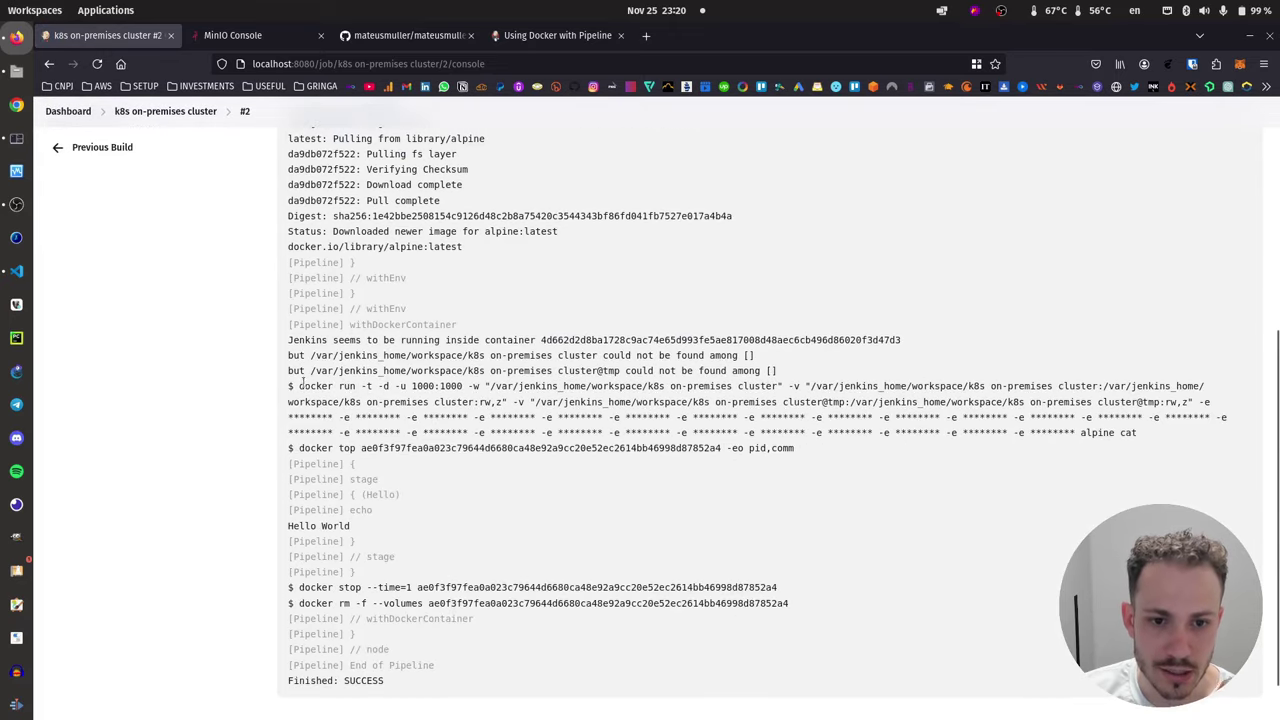
- Examine the docker run command in the build log, including its user, working directory, volume and environment arguments
{"action": "left_click_drag", "start_coordinate": [332, 390], "coordinate": [867, 471]}
{"action": "left_click", "coordinate": [767, 463]}
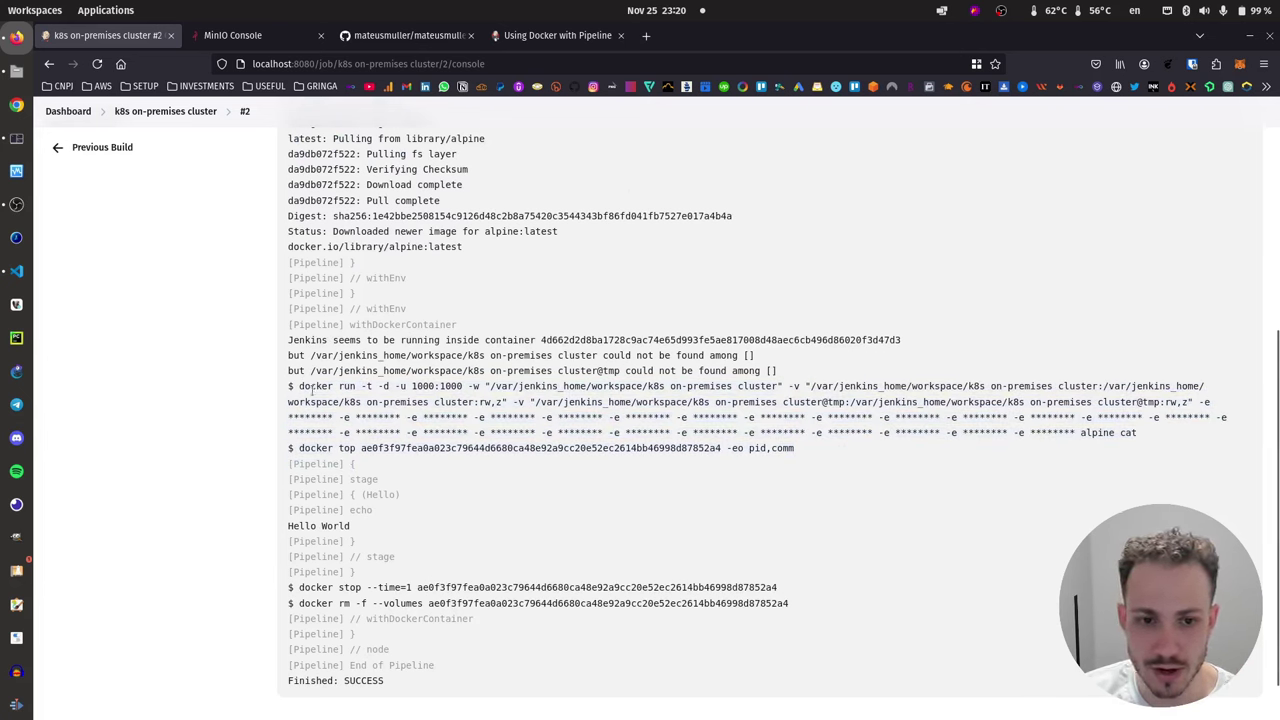
{"action": "left_click_drag", "start_coordinate": [298, 387], "coordinate": [395, 387]}
{"action": "left_click", "coordinate": [522, 399]}
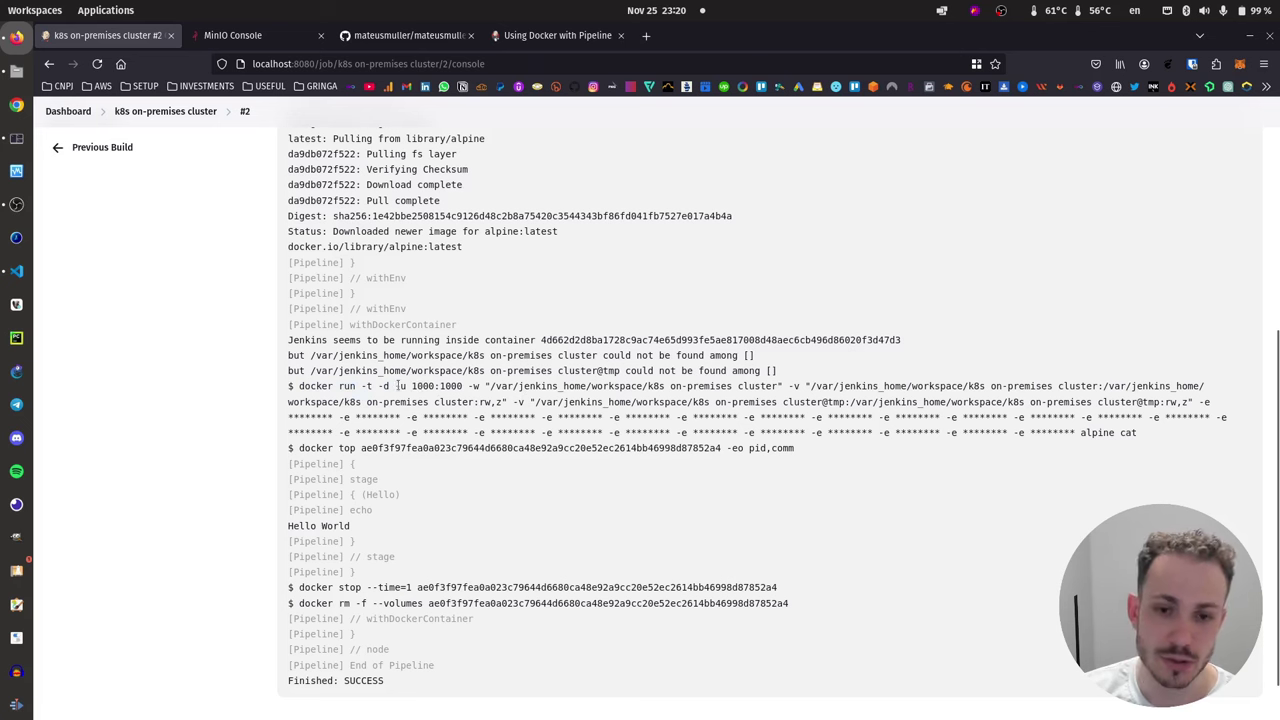
{"action": "left_click_drag", "start_coordinate": [394, 386], "coordinate": [461, 387]}
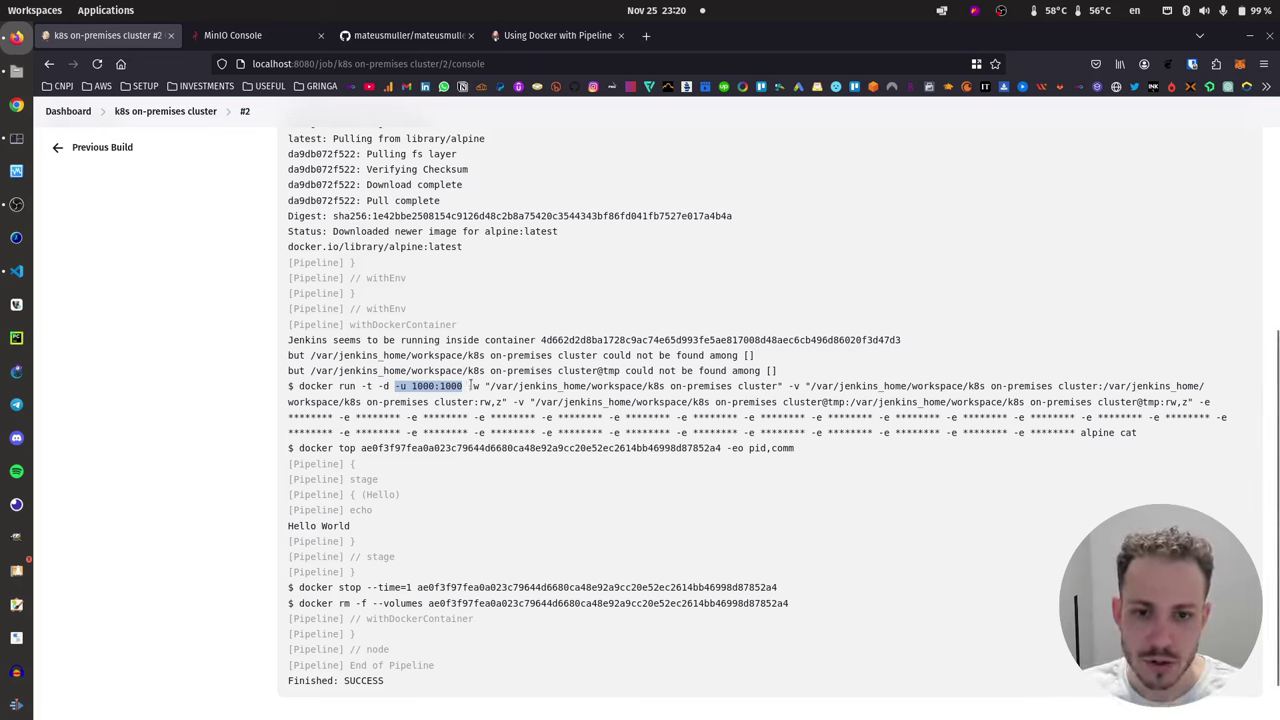
{"action": "left_click_drag", "start_coordinate": [472, 386], "coordinate": [733, 387]}
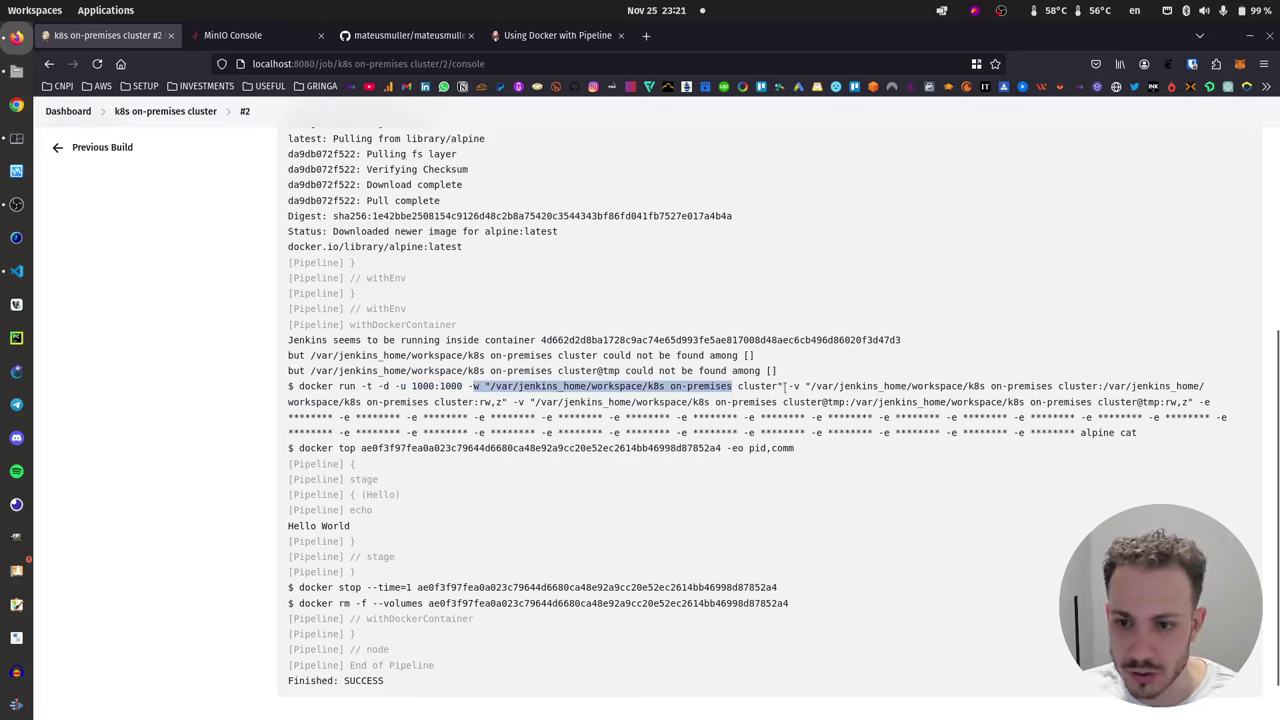
{"action": "left_click_drag", "start_coordinate": [784, 386], "coordinate": [1086, 386]}
{"action": "left_click_drag", "start_coordinate": [401, 400], "coordinate": [1122, 432]}
{"action": "left_click", "coordinate": [610, 446]}
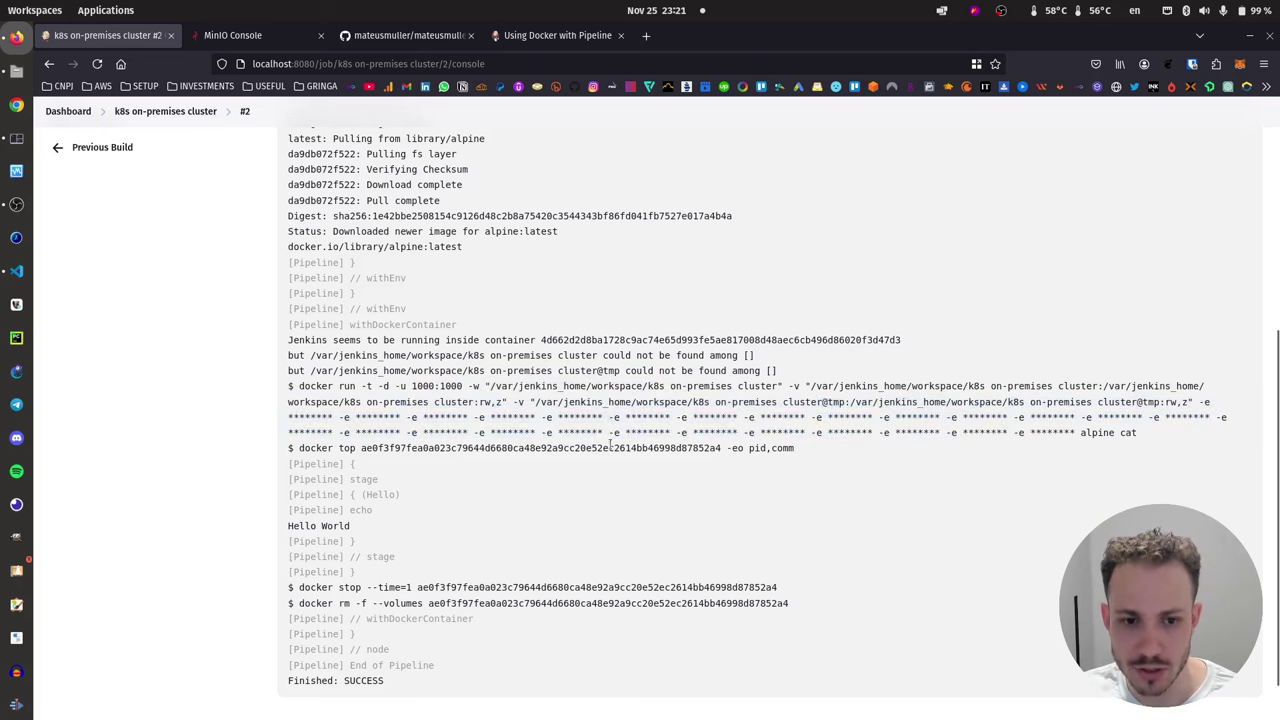
- Review the container run command and the Hello stage's echo output in the build log
{"action": "triple_click", "coordinate": [512, 396]}
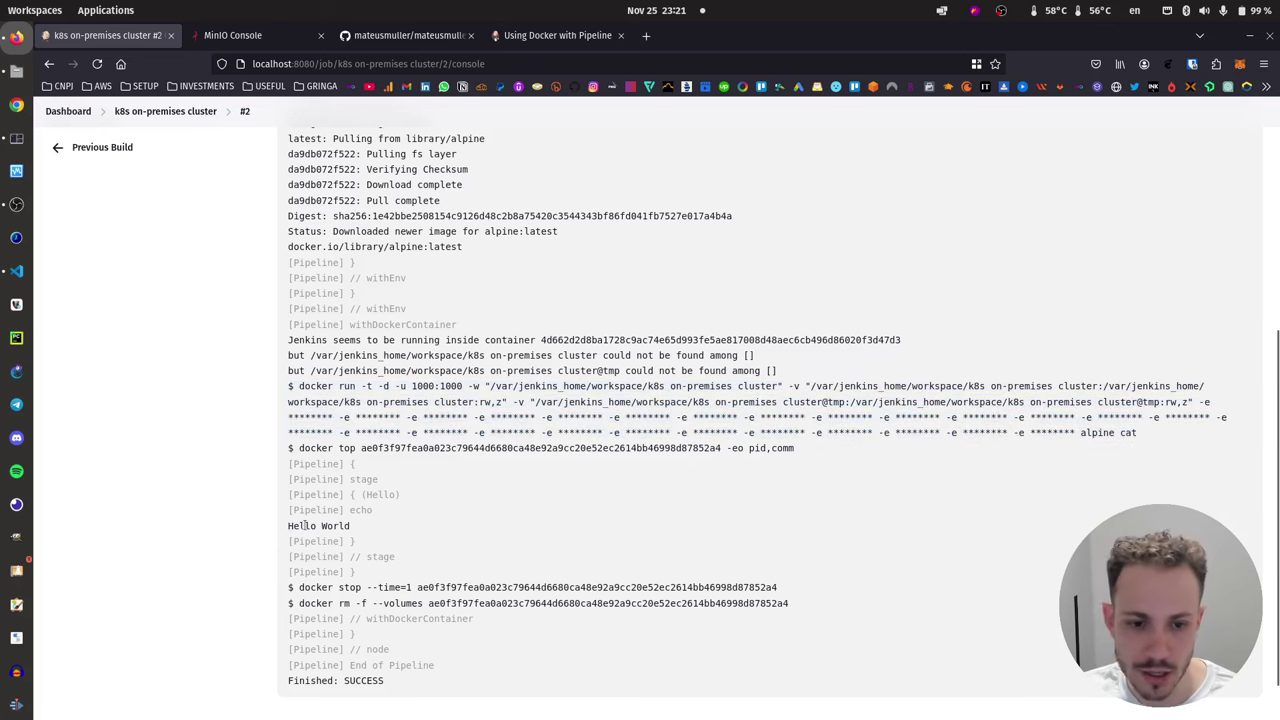
{"action": "triple_click", "coordinate": [460, 520]}
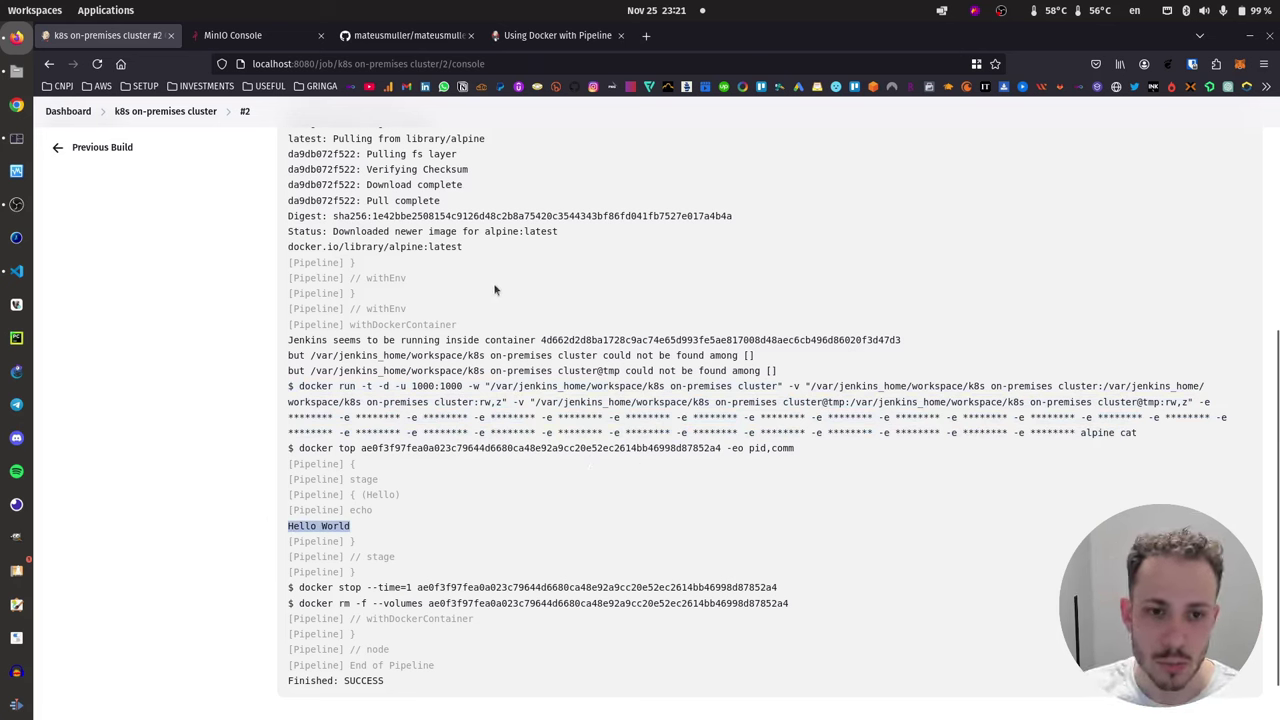
{"action": "left_click", "coordinate": [605, 298]}
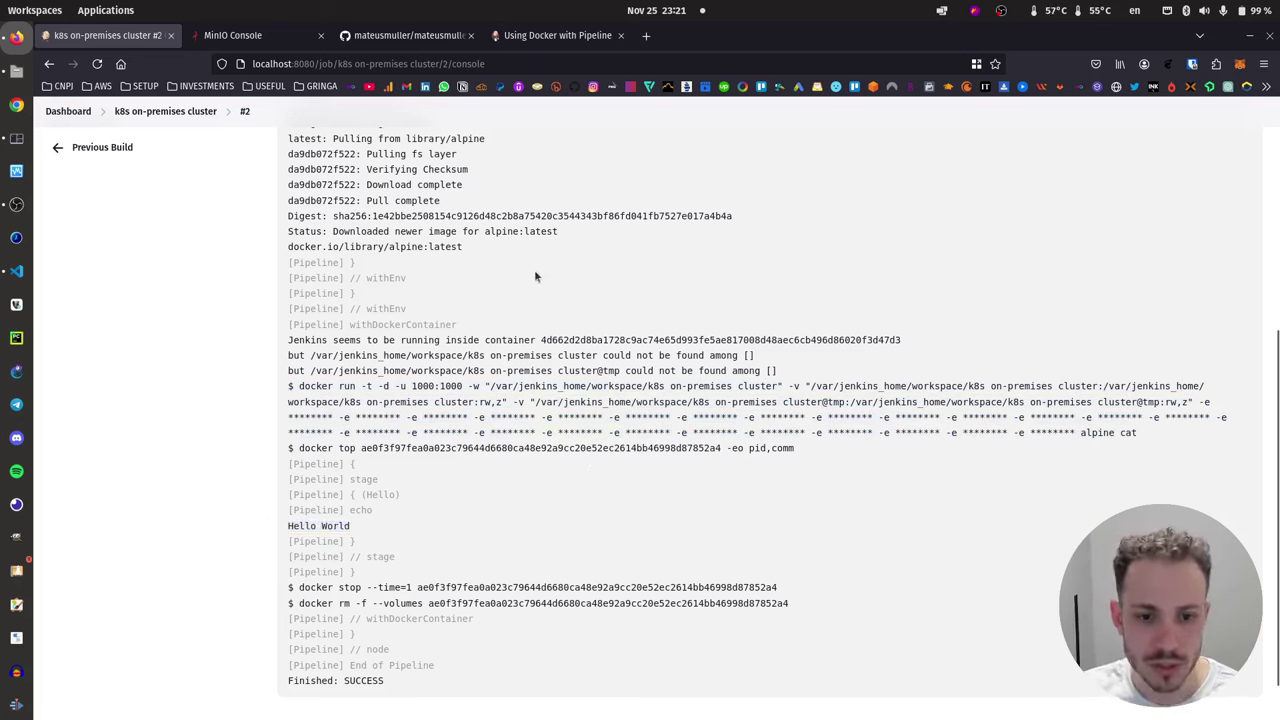
- Go back from the build's console output to the job page, and list the running Docker containers in the Tilix terminal
{"action": "key", "text": "alt+Tab"}
{"action": "key", "text": "Escape"}
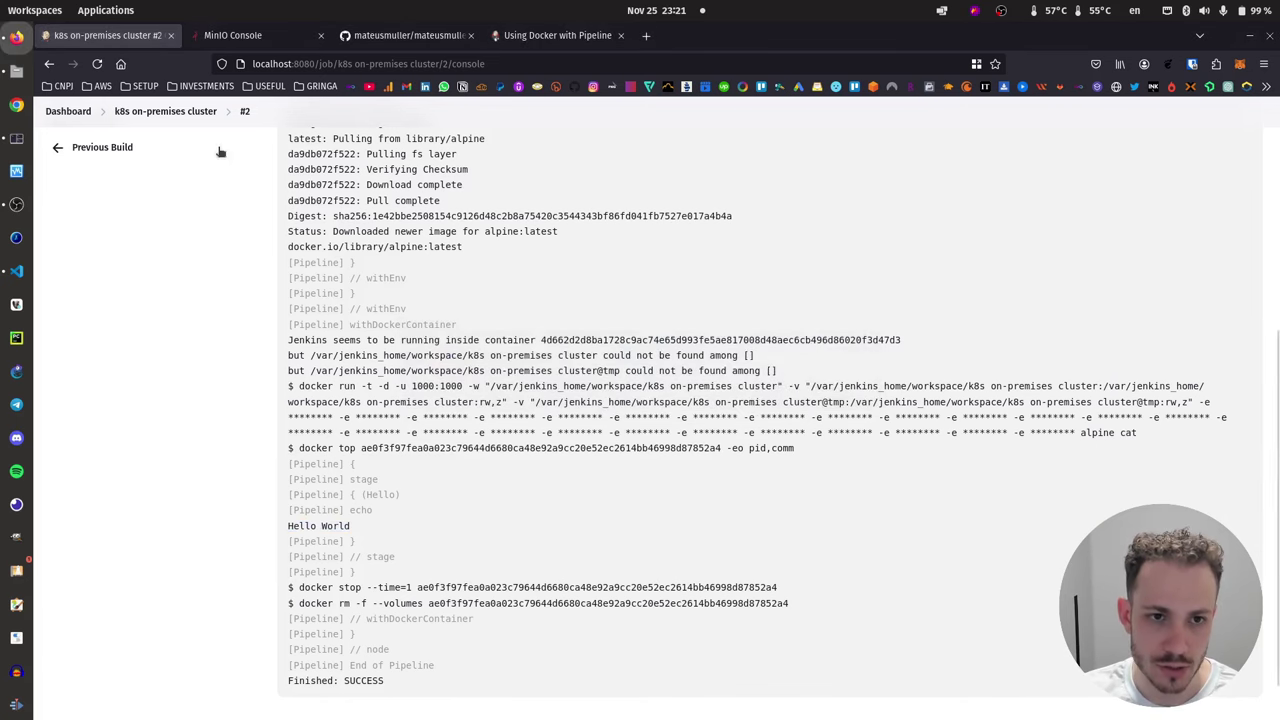
{"action": "key", "text": "alt+Left"}
{"action": "key", "text": "alt+Tab"}
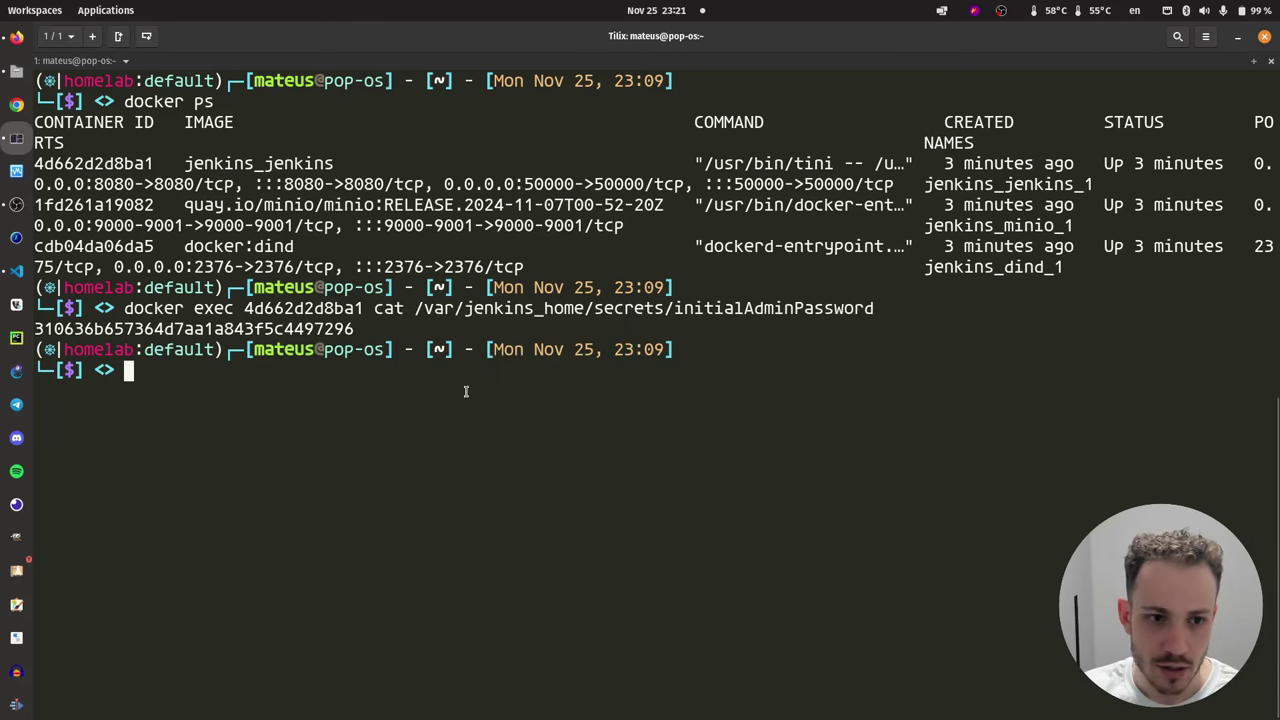
{"action": "type", "text": "docker "}
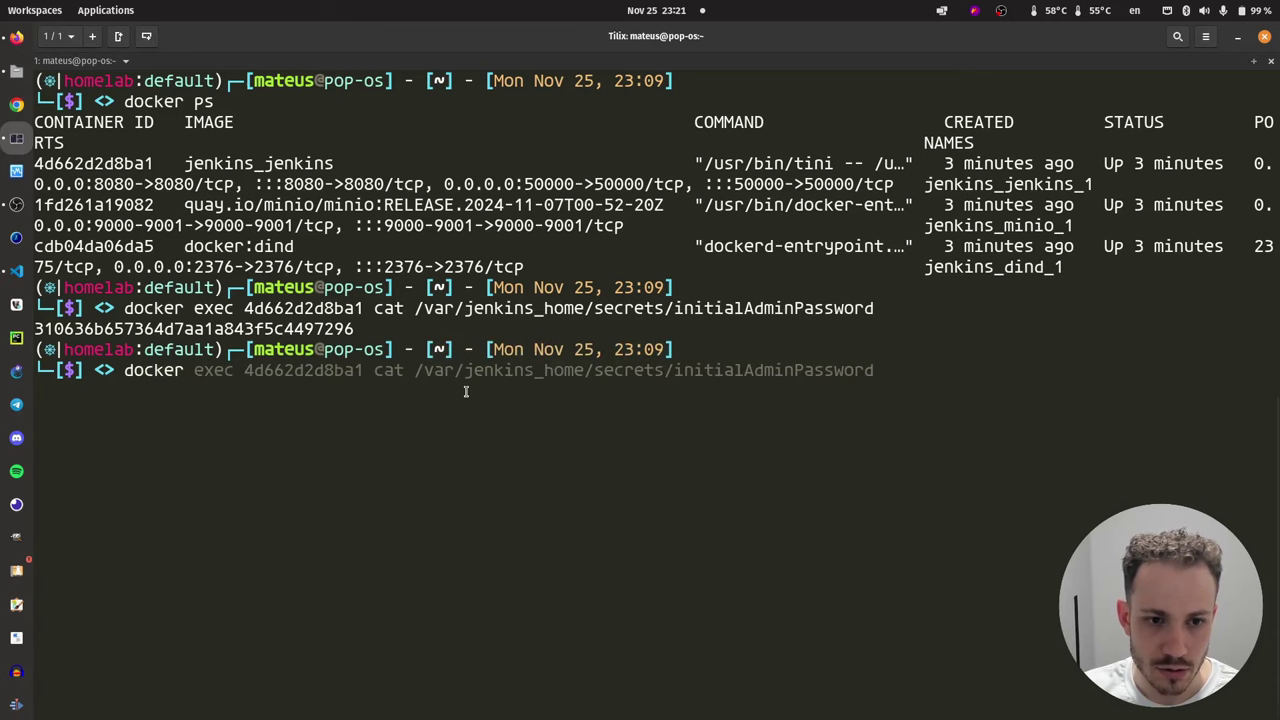
{"action": "type", "text": "ps"}
{"action": "key", "text": "Return"}
- Open an interactive sh shell inside the docker:dind container with docker exec -it
{"action": "type", "text": "docker exec -it"}
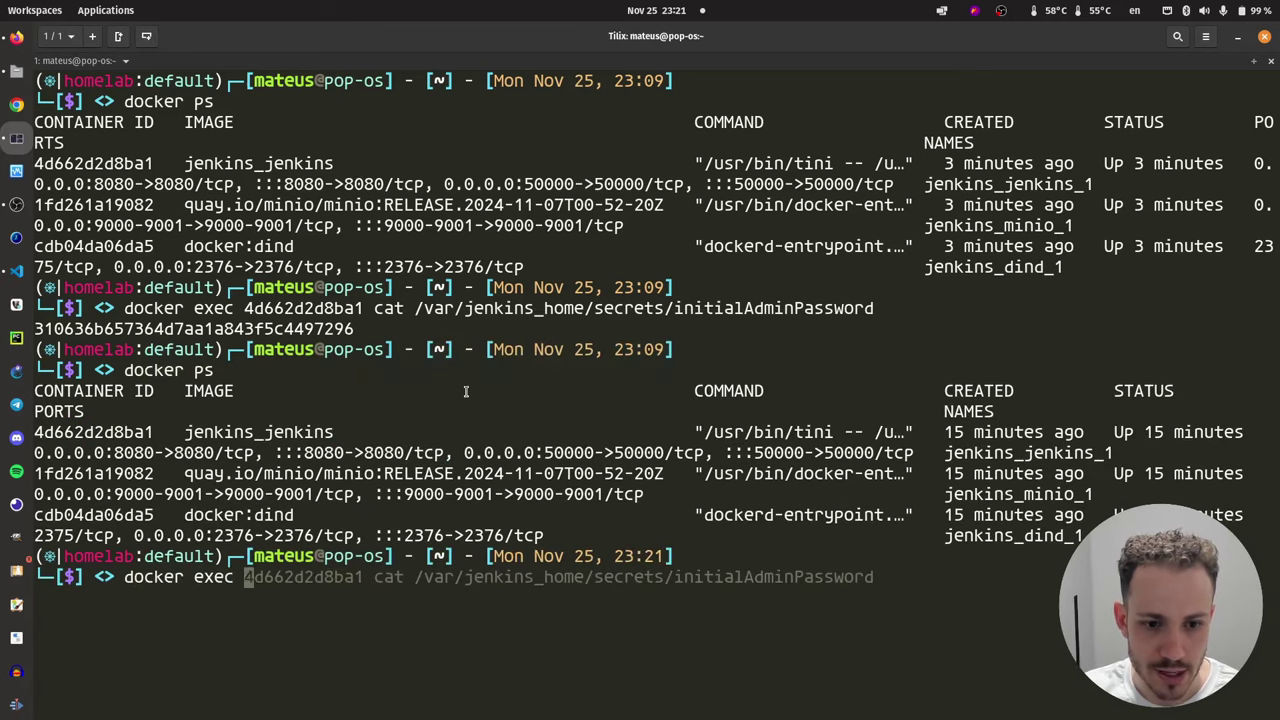
{"action": "double_click", "coordinate": [102, 514]}
{"action": "middle_click", "coordinate": [258, 515]}
{"action": "type", "text": "sh"}
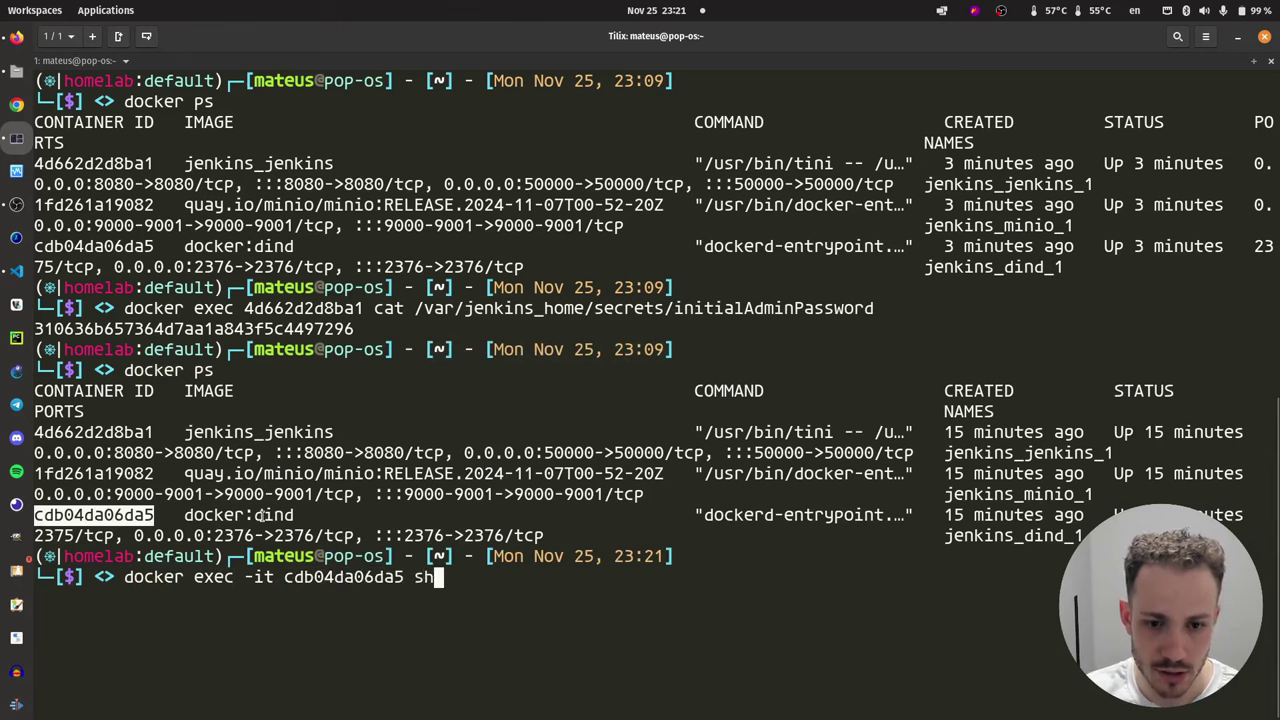
{"action": "key", "text": "Return"}
- List the Docker images stored inside the docker:dind container and examine the alpine entry
{"action": "type", "text": "docker images"}
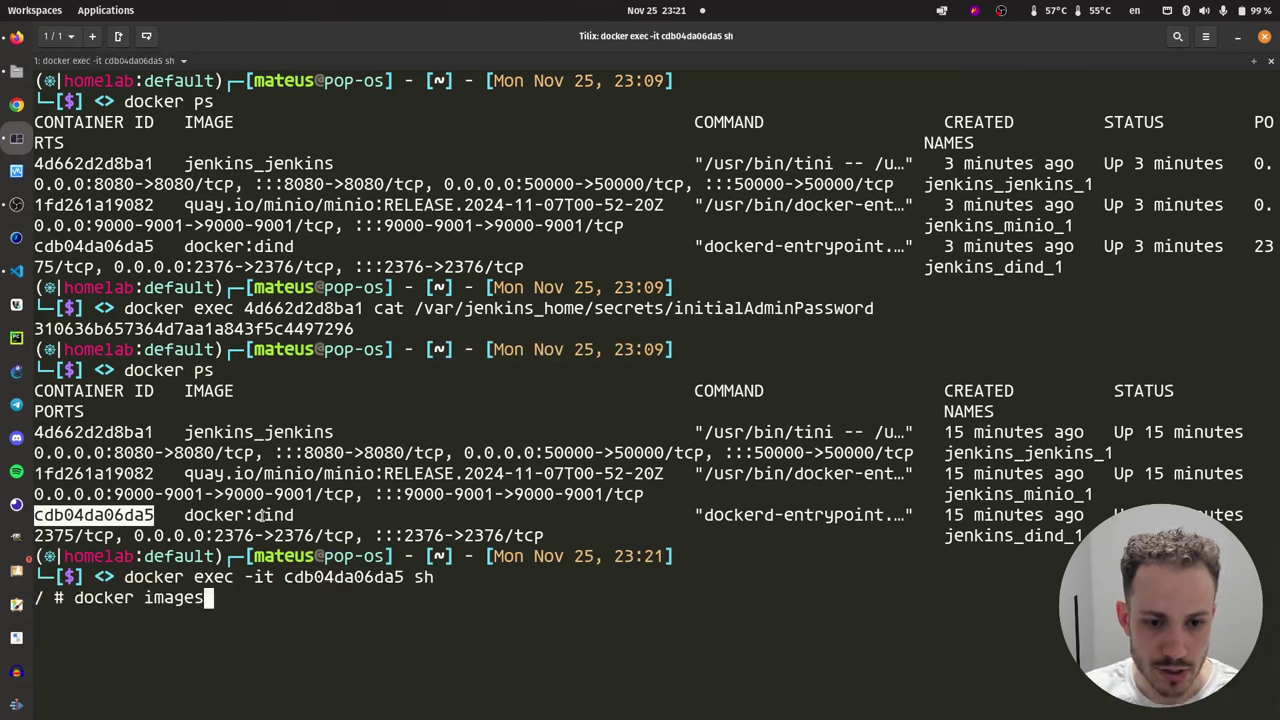
{"action": "key", "text": "Return"}
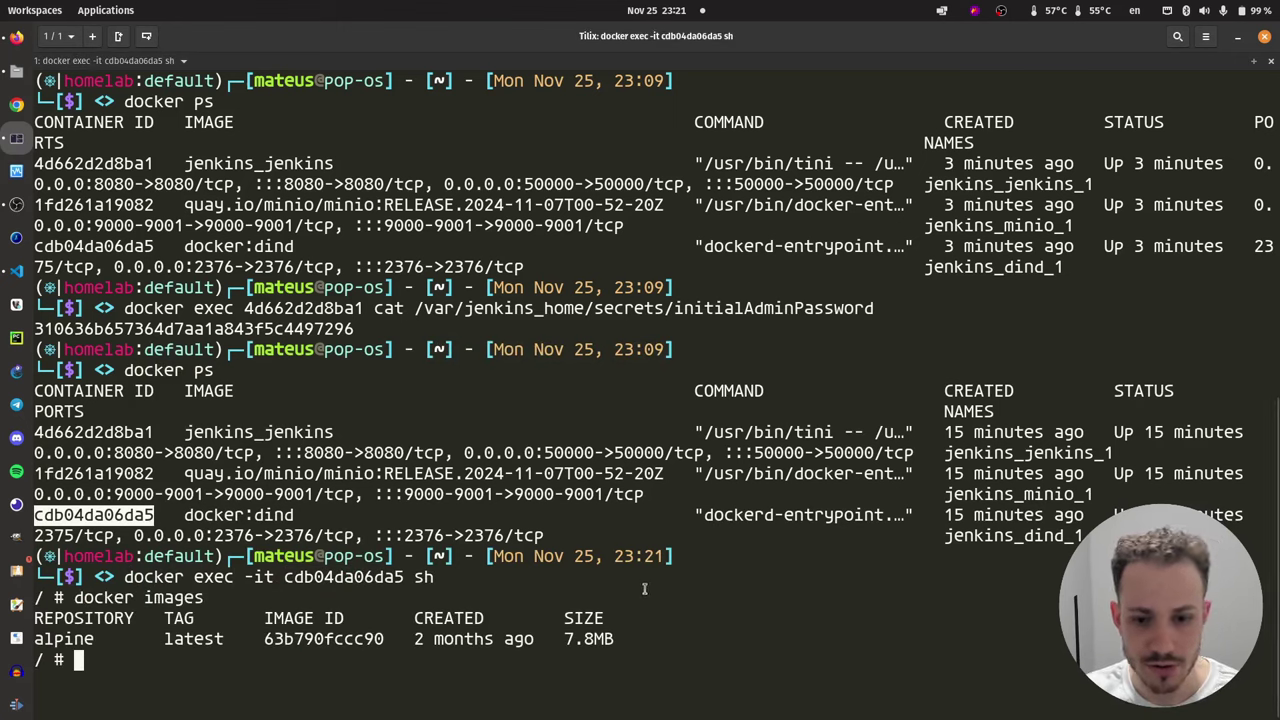
{"action": "left_click_drag", "start_coordinate": [618, 638], "coordinate": [34, 618]}
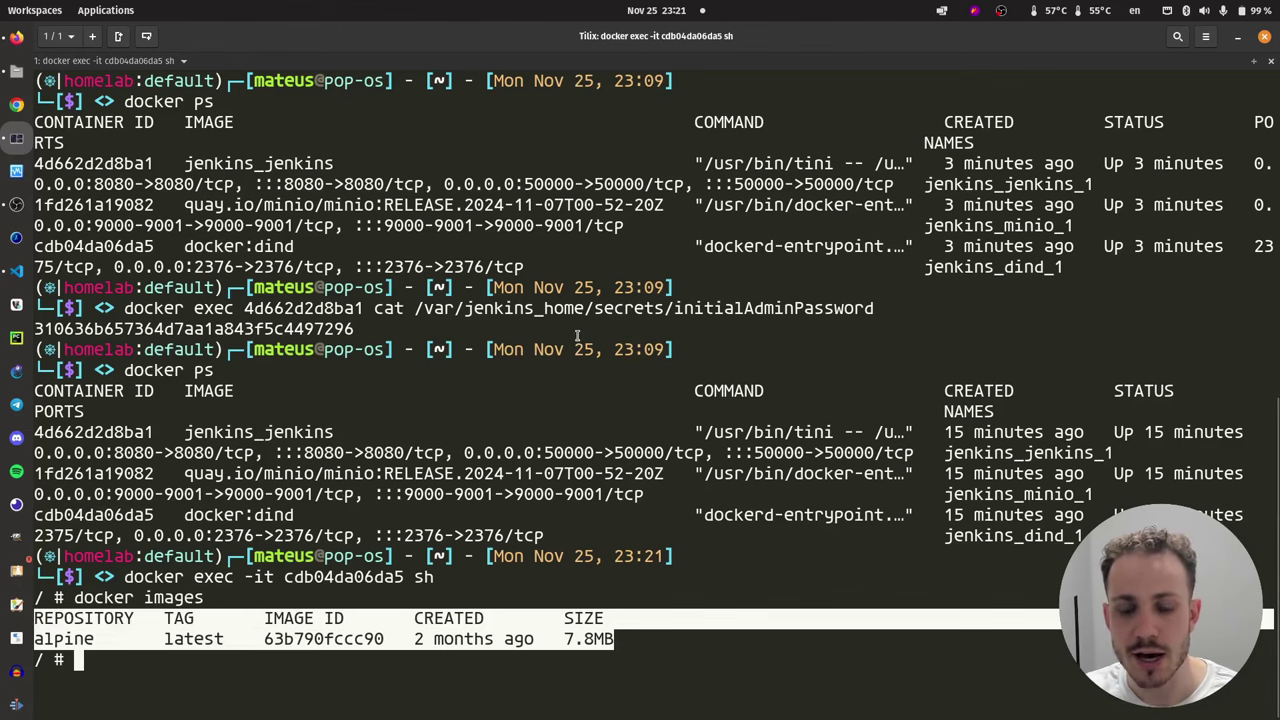
- Clear the container shell and monitor its running containers continuously with "watch docker ps"
{"action": "key", "text": "ctrl+l"}
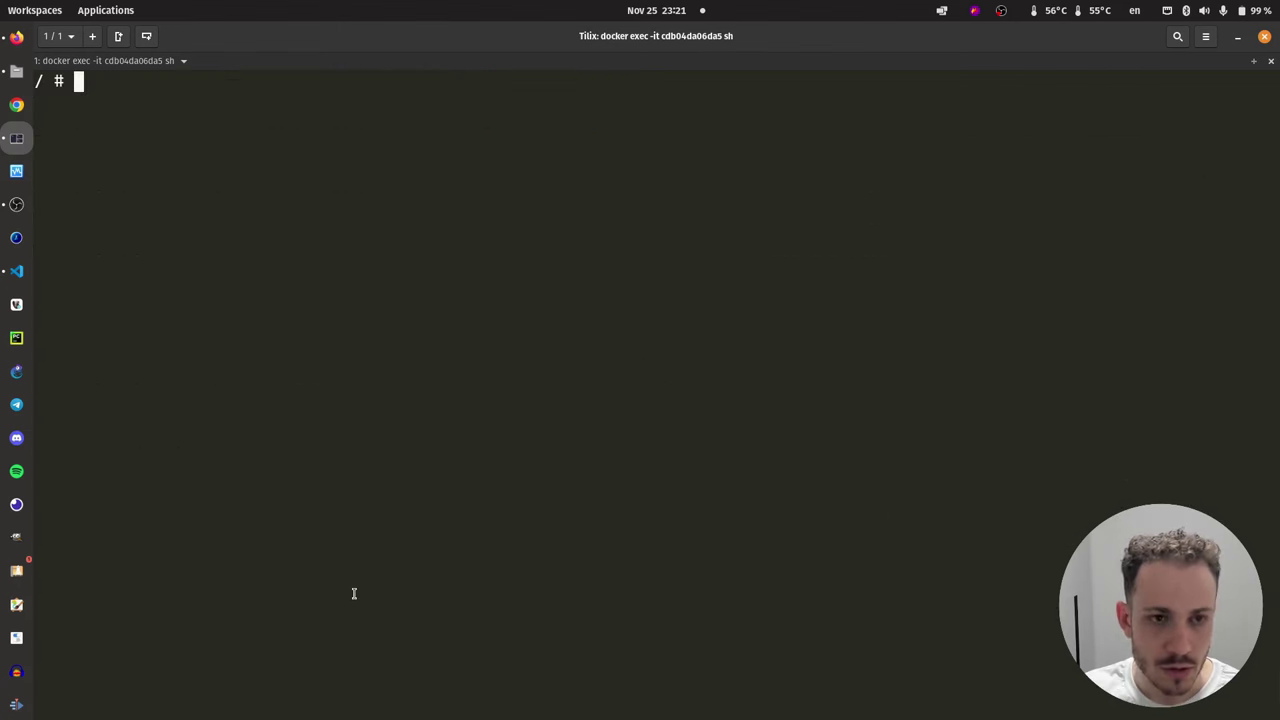
{"action": "type", "text": "watcj"}
{"action": "key", "text": "BackSpace"}
{"action": "key", "text": "BackSpace"}
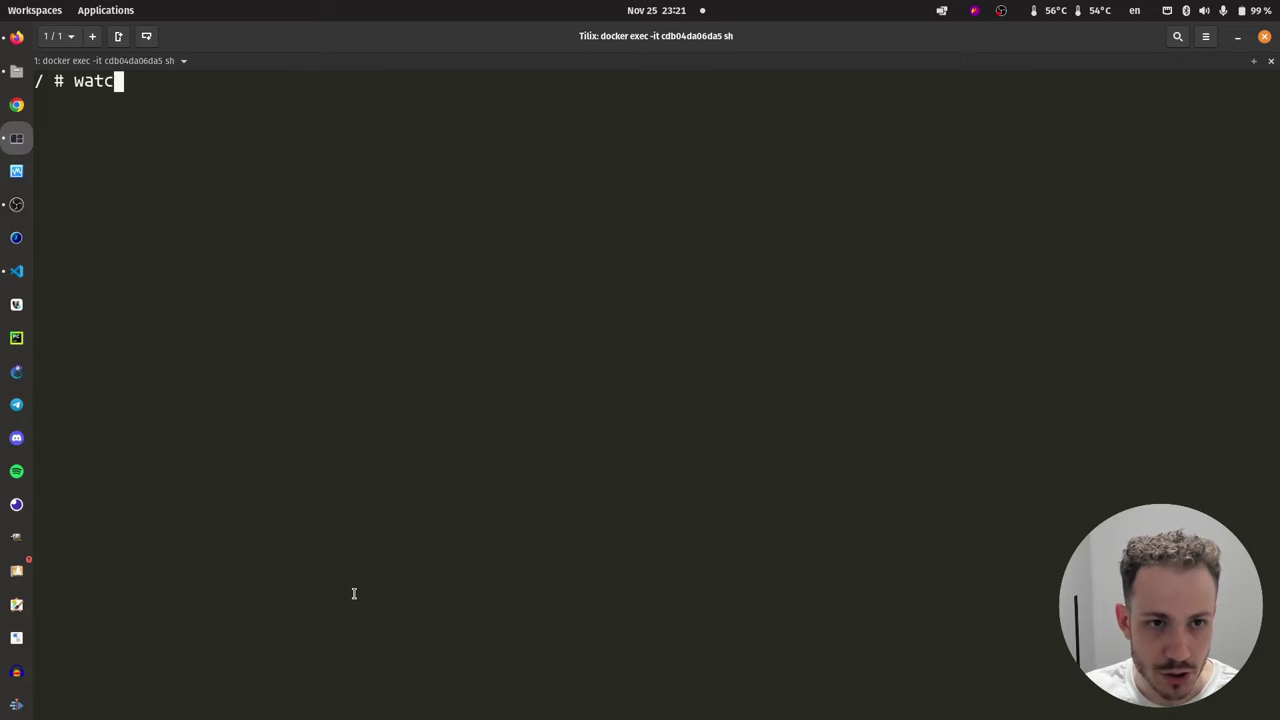
{"action": "type", "text": "h docker ps"}
{"action": "key", "text": "Return"}
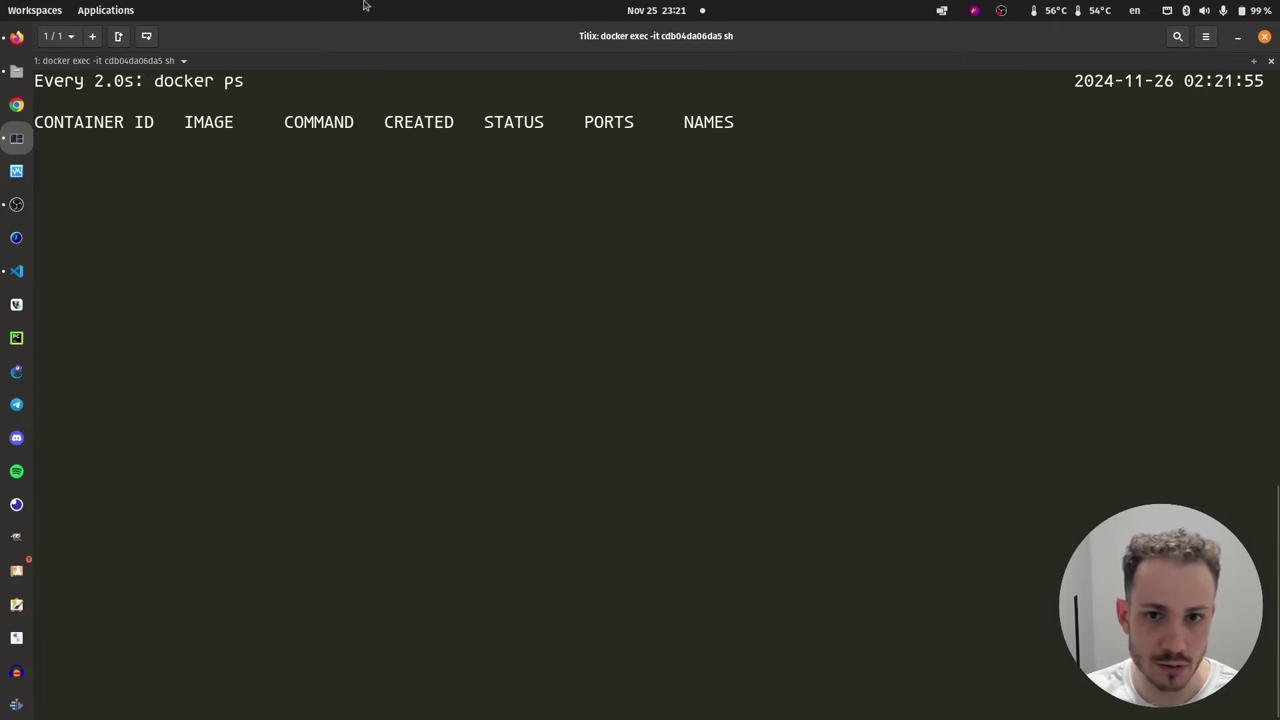
- Place the terminal and the Jenkins browser window side by side, and start a new build of the k8s on-premises cluster job
{"action": "left_click_drag", "start_coordinate": [446, 40], "coordinate": [241, 98]}
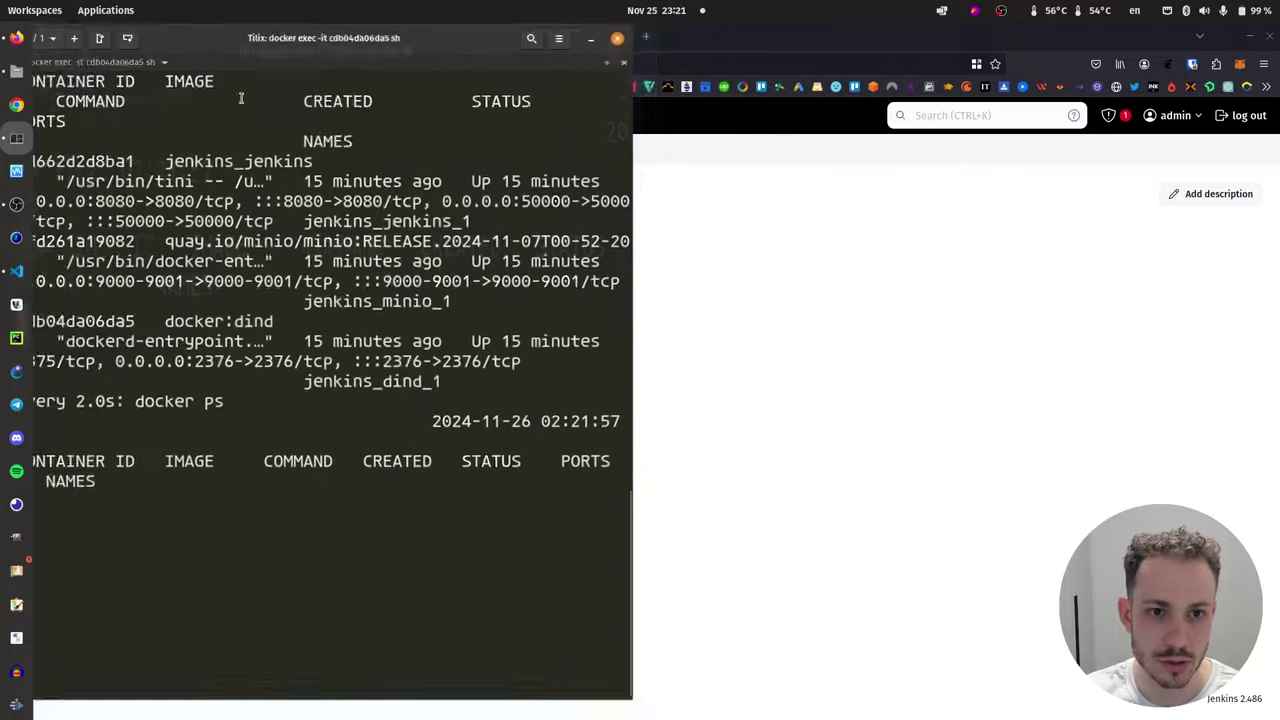
{"action": "left_click", "coordinate": [958, 64]}
{"action": "key", "text": "super+Right"}
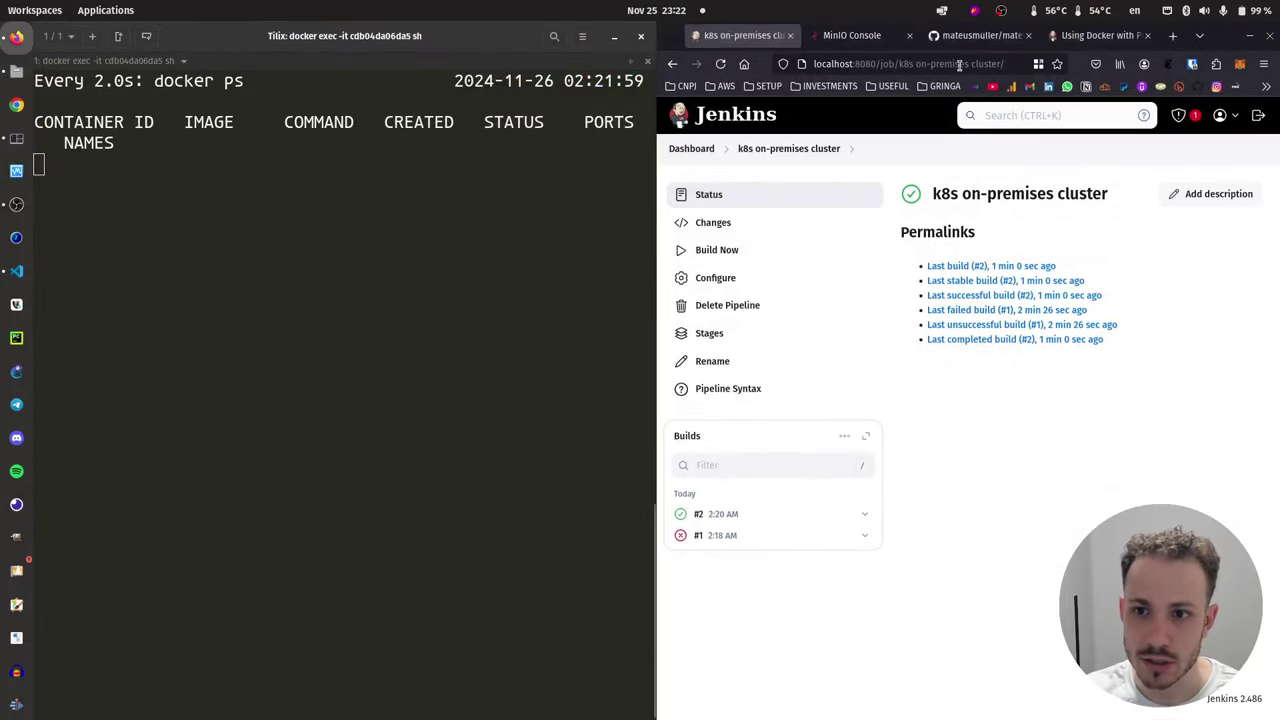
{"action": "left_click", "coordinate": [728, 250]}
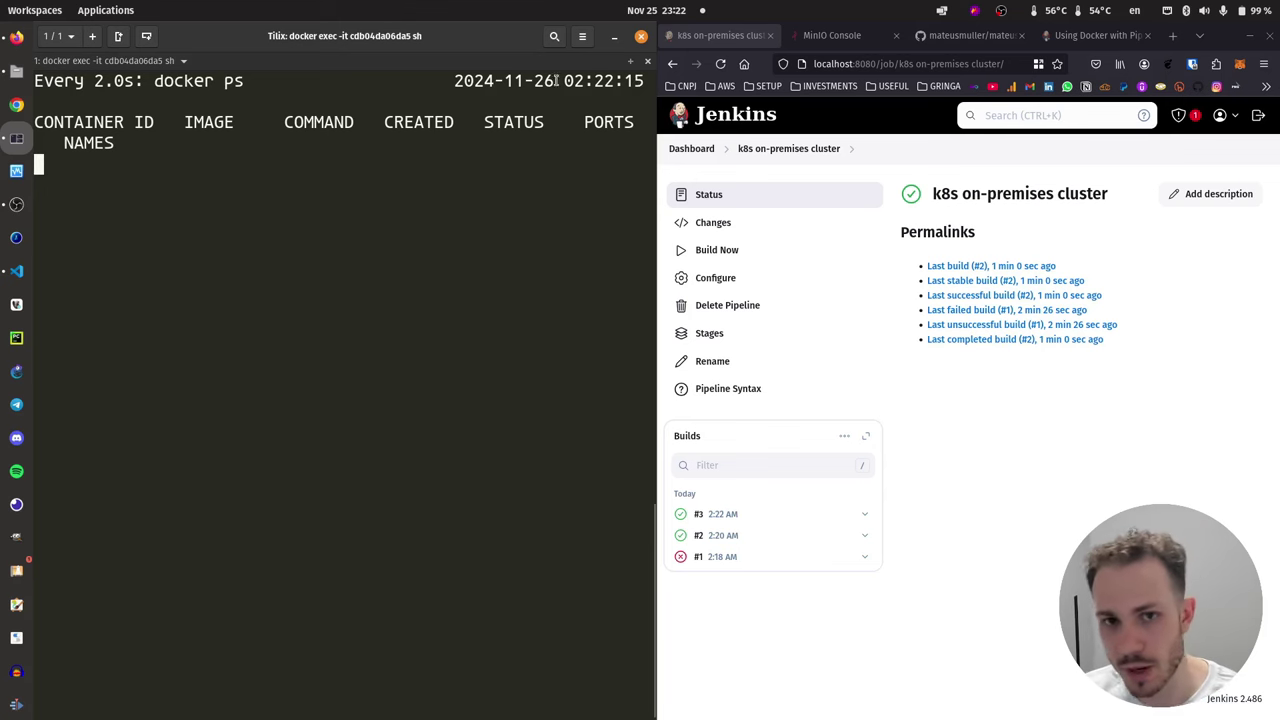
- Minimize the terminal, maximize the browser, and copy the entire pipeline script from the k8s on-premises cluster job's configuration
{"action": "left_click", "coordinate": [615, 38]}
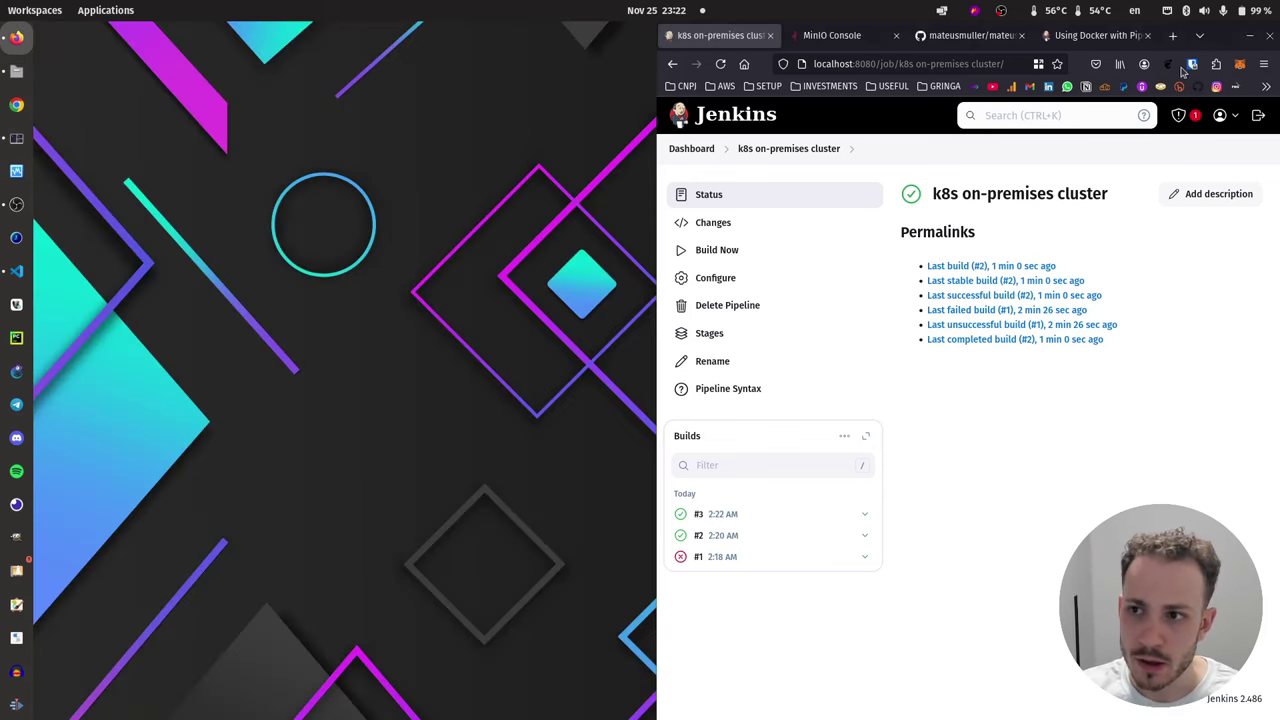
{"action": "double_click", "coordinate": [1220, 46]}
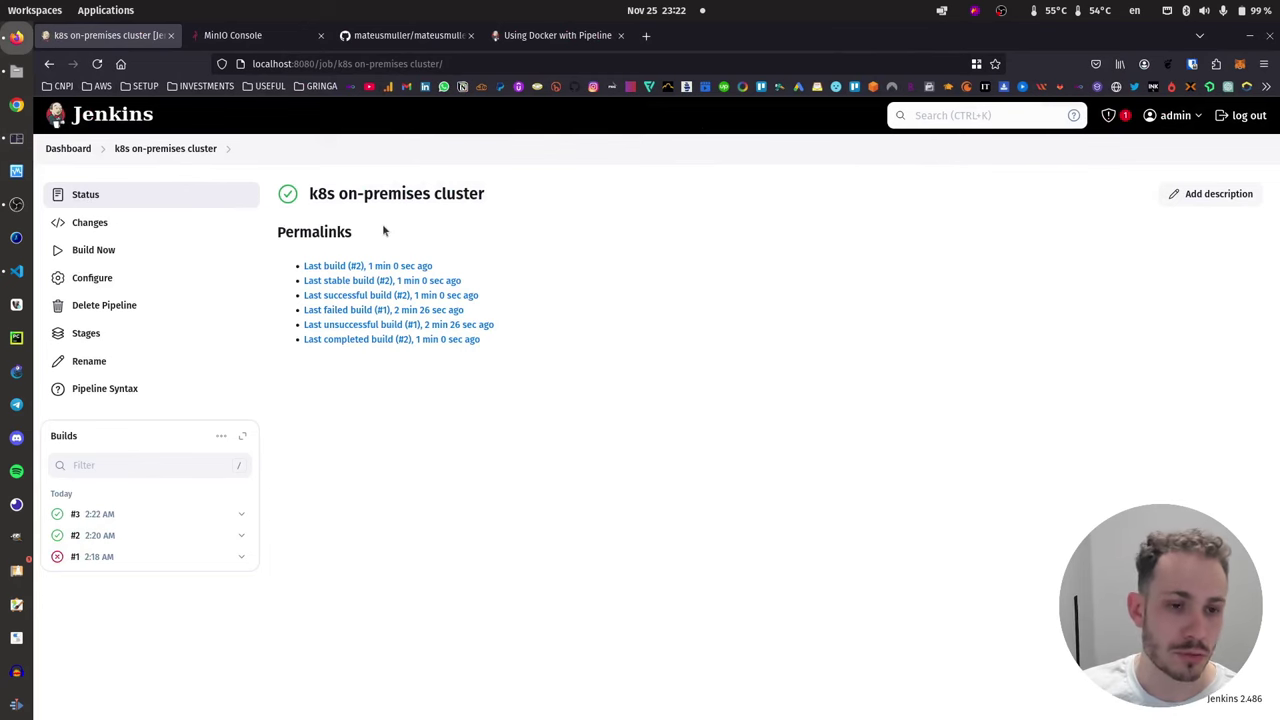
{"action": "left_click", "coordinate": [140, 284]}
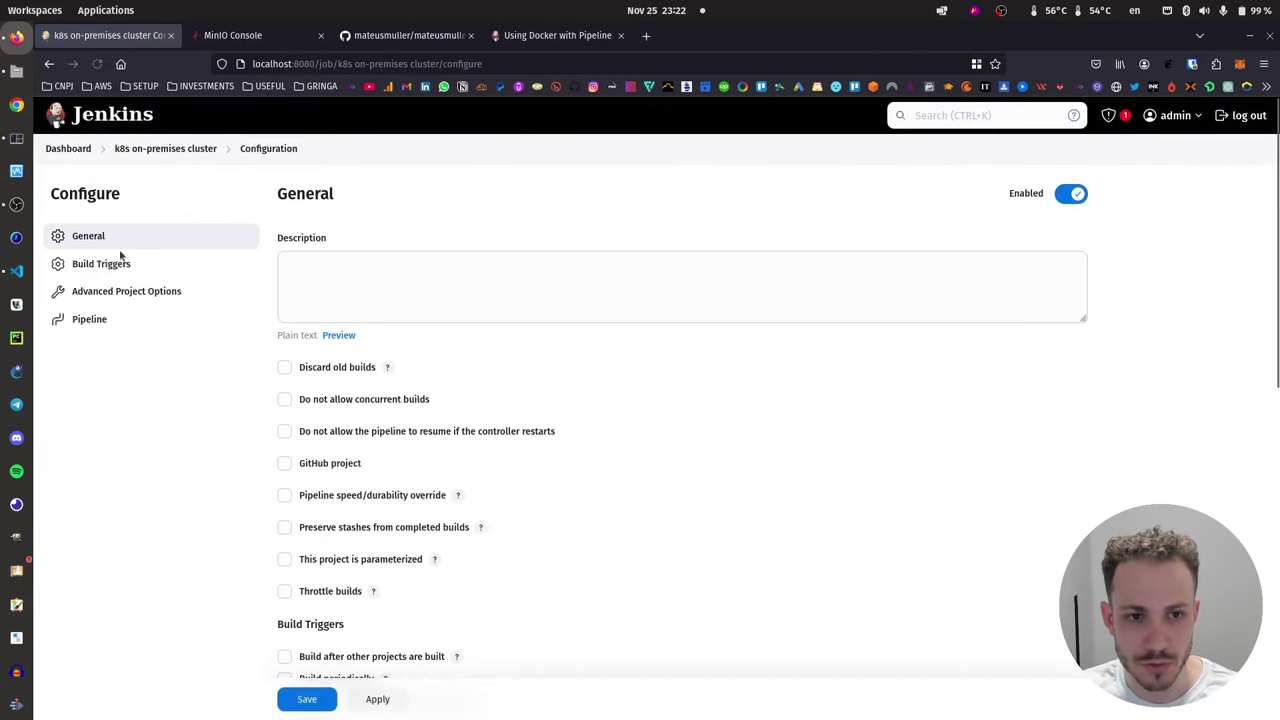
{"action": "scroll", "coordinate": [355, 265], "scroll_direction": "down", "scroll_amount": 10}
{"action": "scroll", "coordinate": [363, 272], "scroll_direction": "down", "scroll_amount": 1}
{"action": "left_click", "coordinate": [499, 404]}
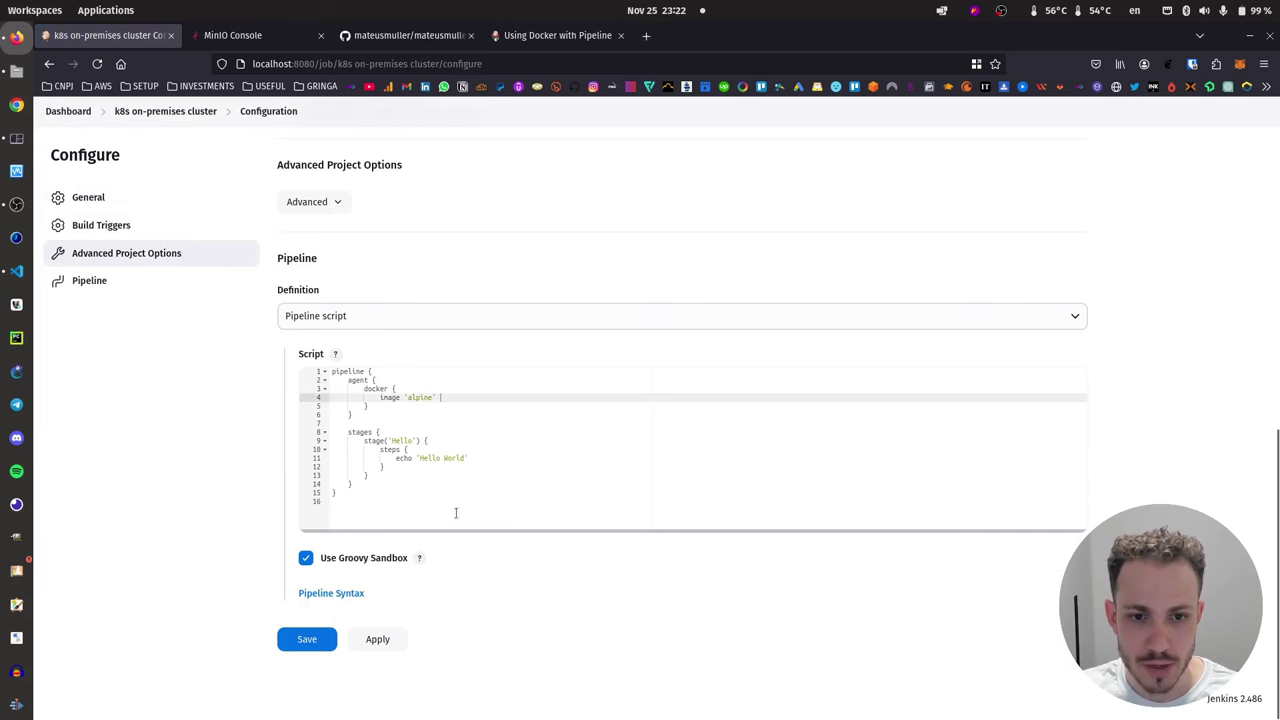
{"action": "left_click", "coordinate": [494, 425]}
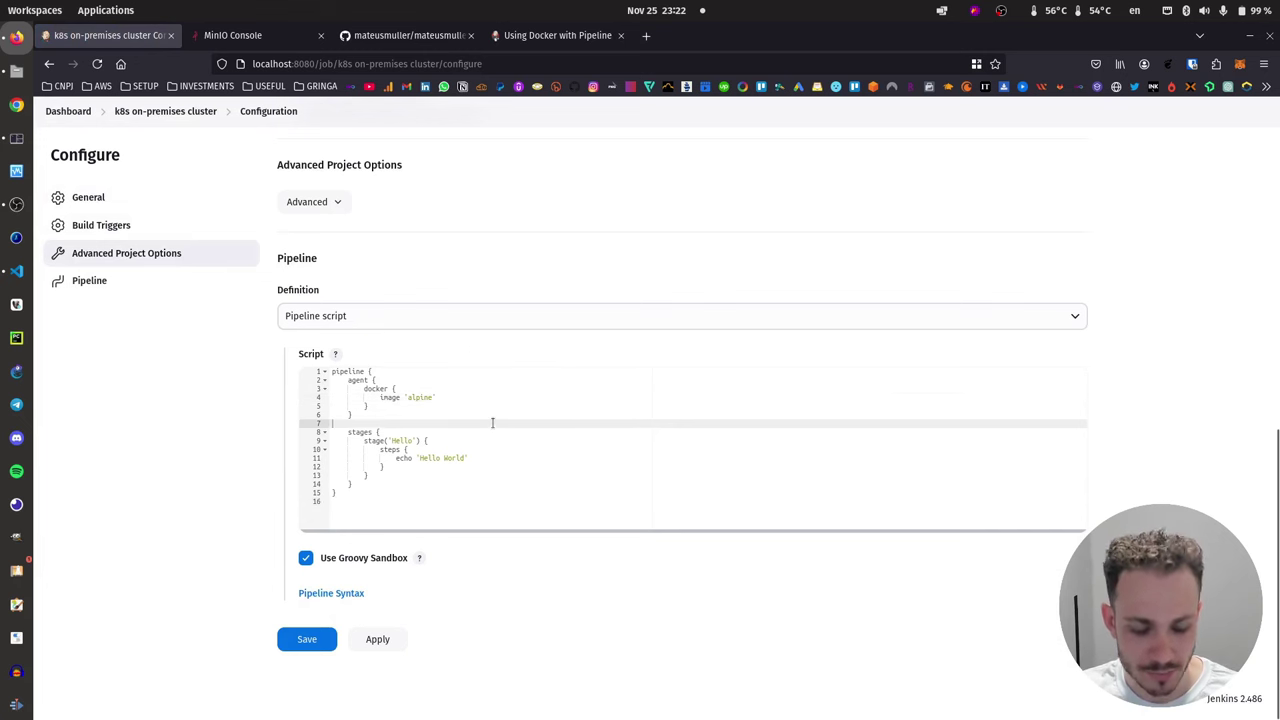
{"action": "key", "text": "ctrl+a"}
{"action": "key", "text": "ctrl+c"}
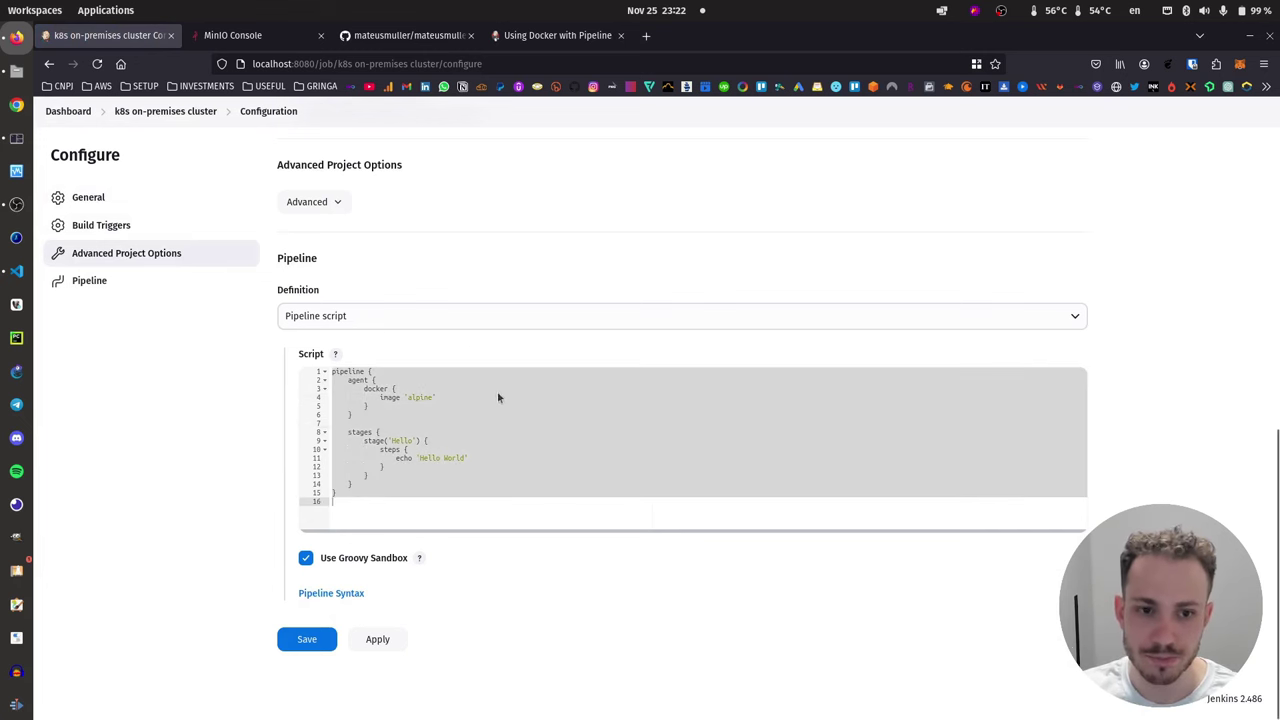
- In Visual Studio Code, create a file named Jenkinsfile in the 02_kubernetes_production_ready folder containing the copied pipeline script, and save it
{"action": "key", "text": "alt+Tab"}
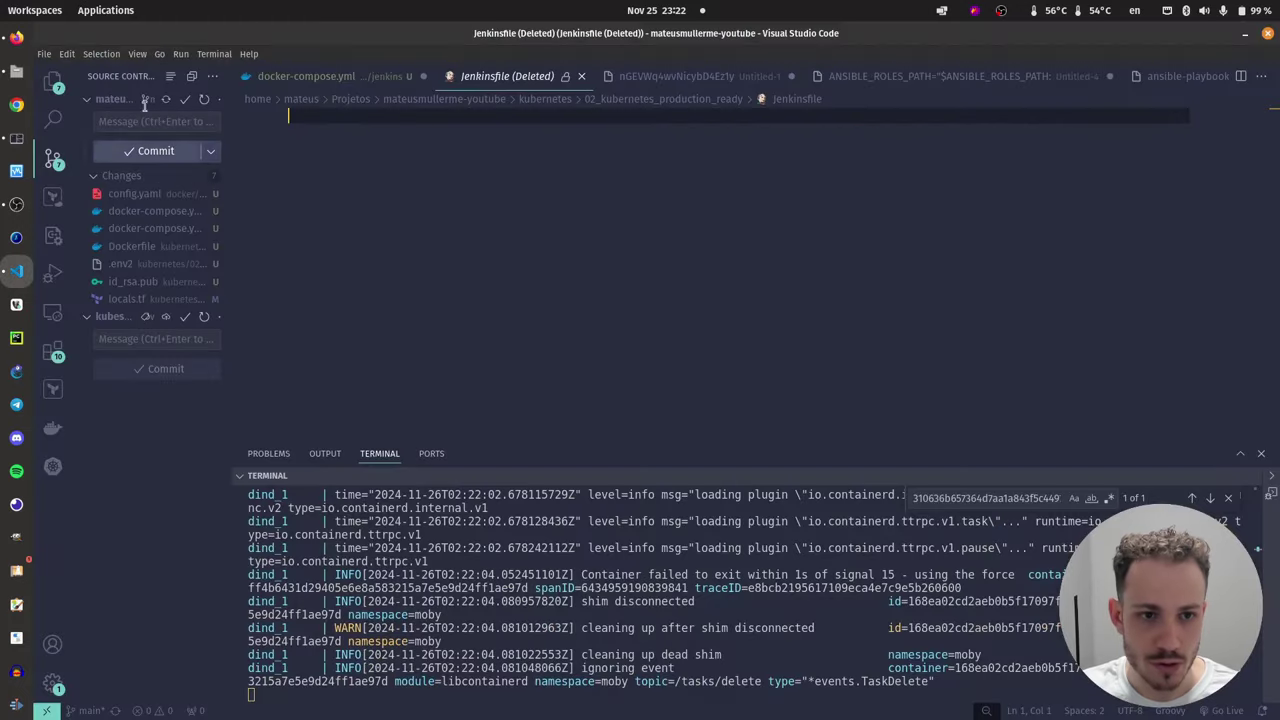
{"action": "left_click", "coordinate": [53, 80]}
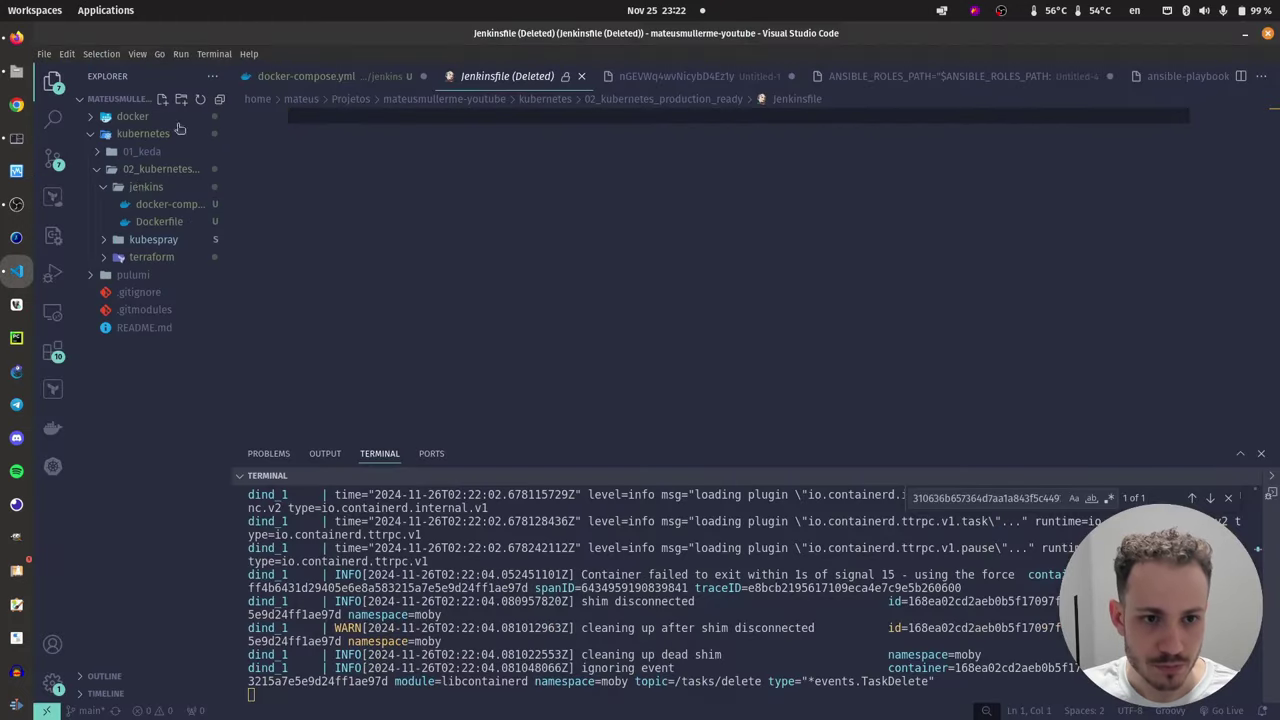
{"action": "left_click", "coordinate": [145, 190]}
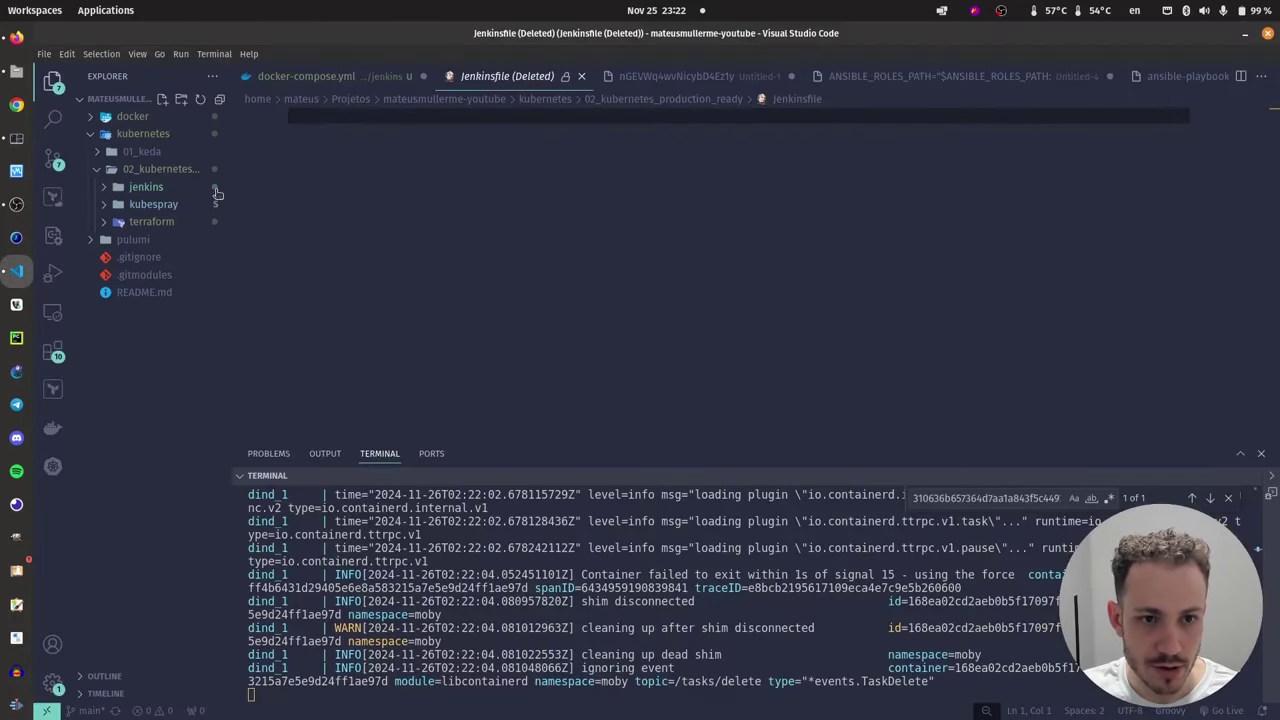
{"action": "right_click", "coordinate": [164, 175]}
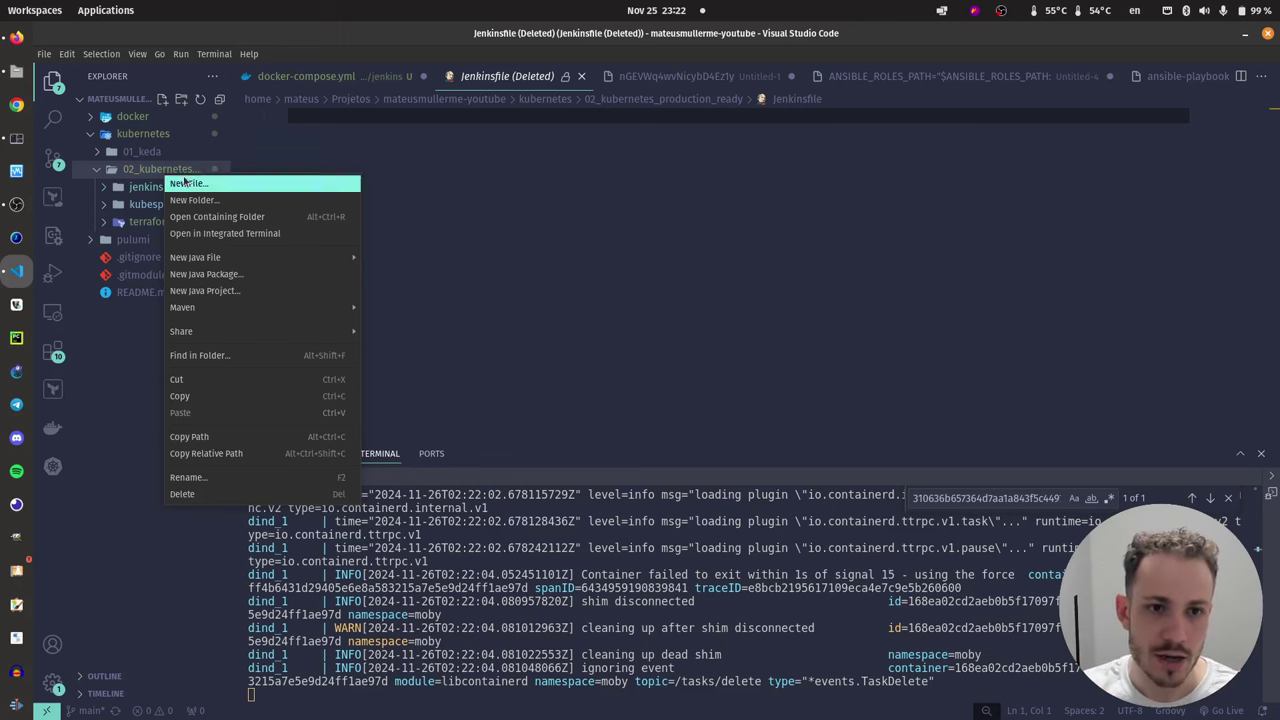
{"action": "left_click", "coordinate": [189, 184]}
{"action": "type", "text": "Jen"}
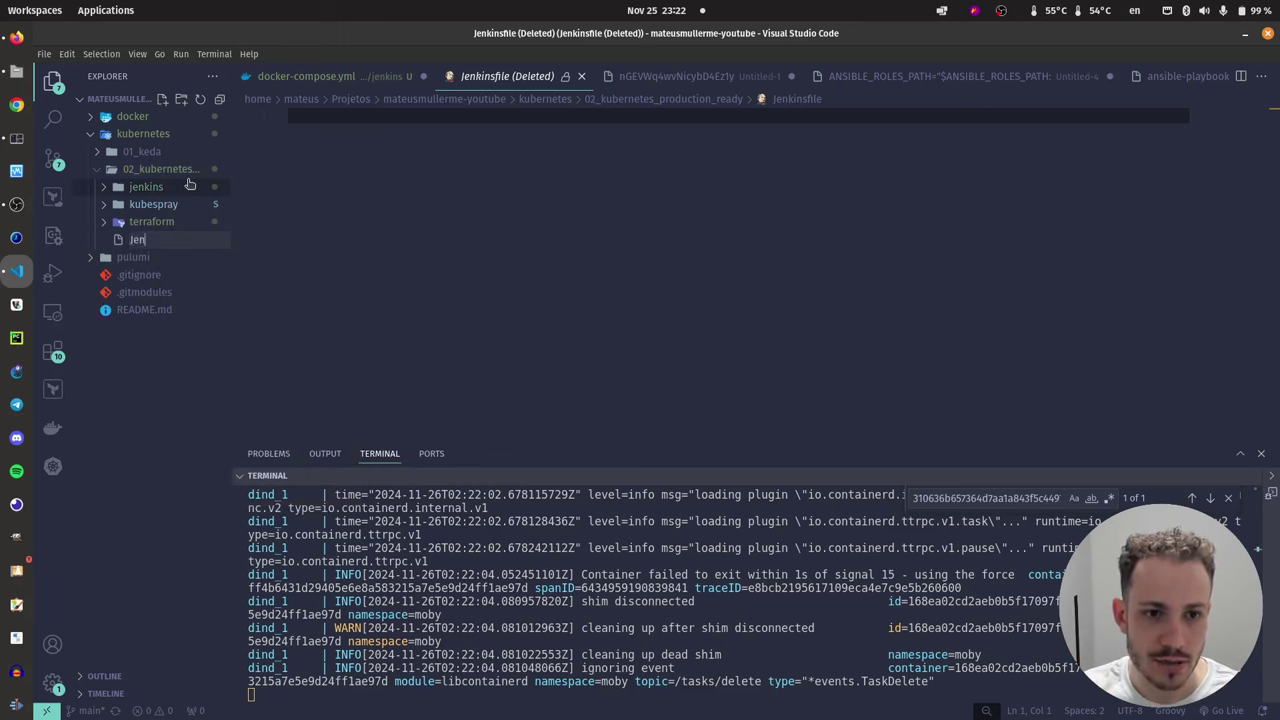
{"action": "type", "text": "kinsfile"}
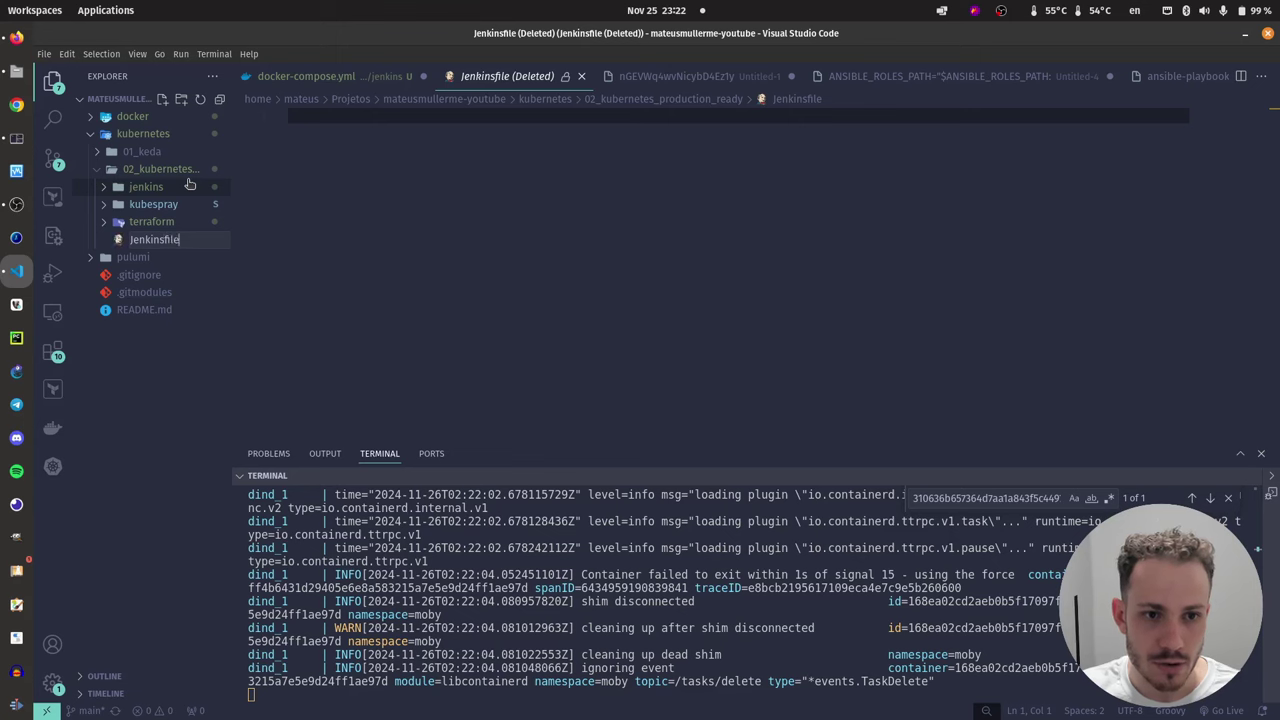
{"action": "key", "text": "Return"}
{"action": "key", "text": "ctrl+v"}
{"action": "key", "text": "ctrl+s"}
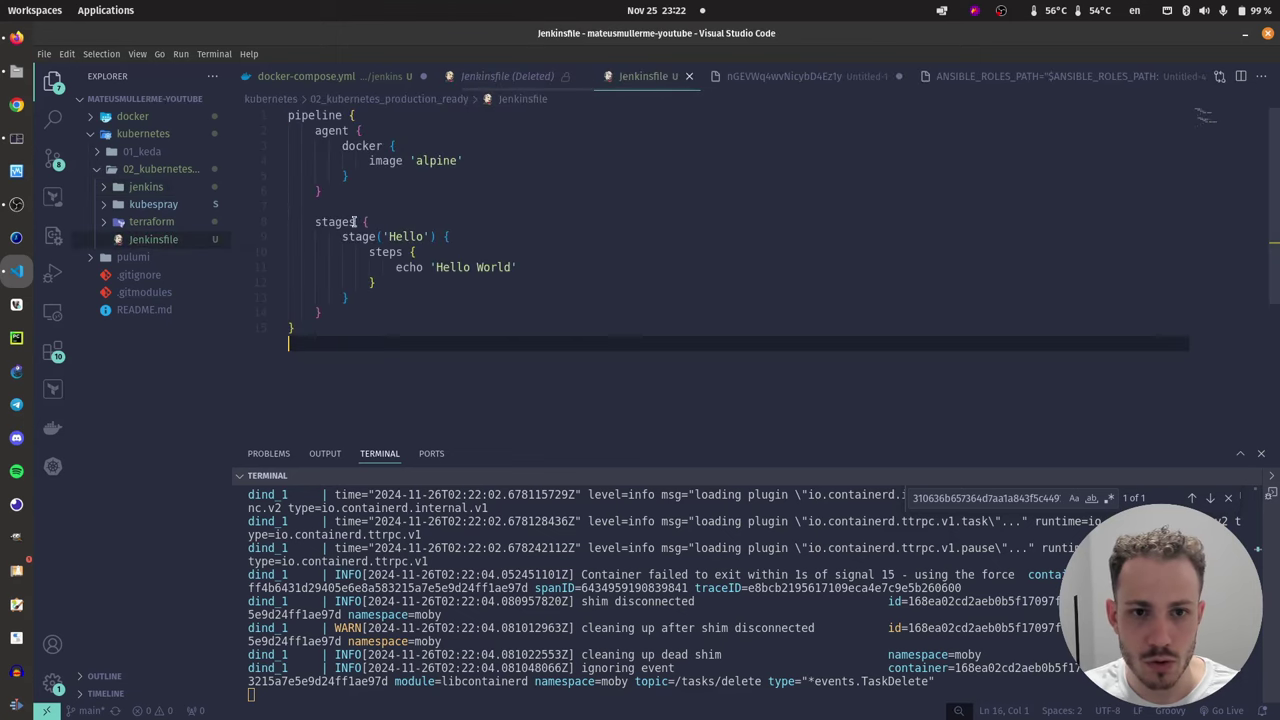
- Reduce the indentation of the agent block and its nested docker and image lines to two spaces per level
{"action": "left_click", "coordinate": [330, 131]}
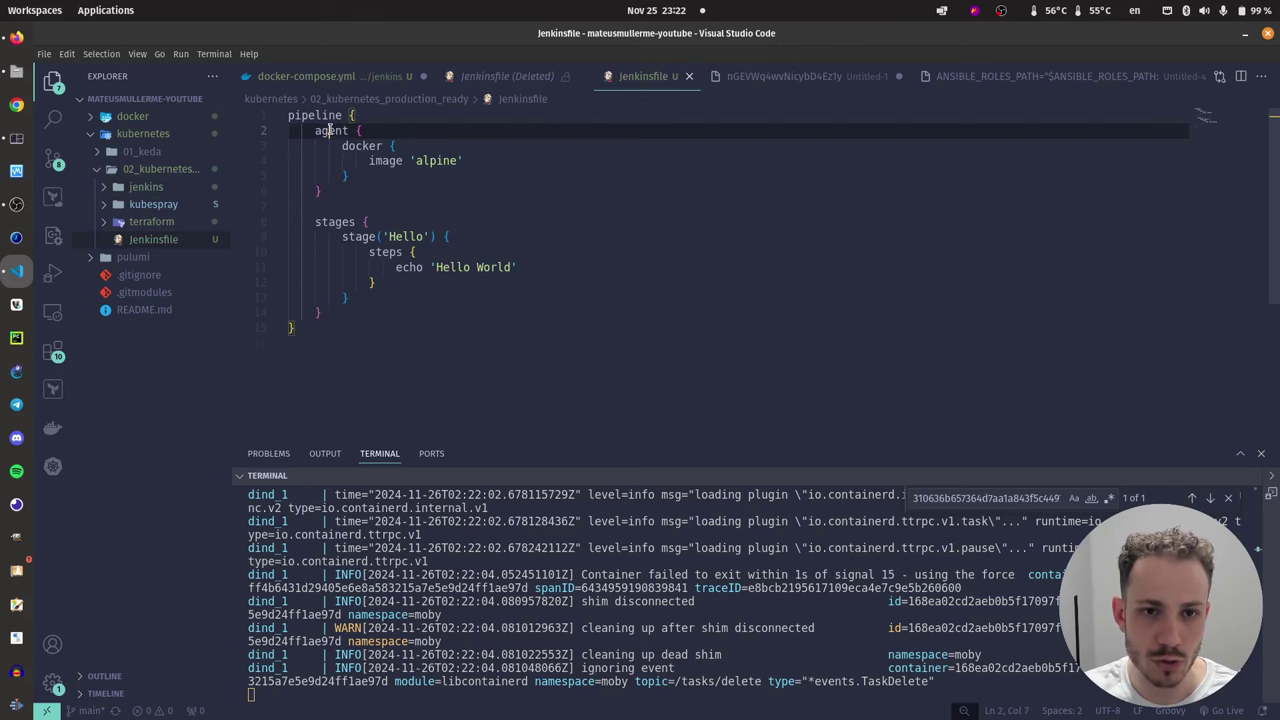
{"action": "left_click_drag", "start_coordinate": [329, 191], "coordinate": [280, 134]}
{"action": "key", "text": "shift+Tab"}
{"action": "left_click", "coordinate": [344, 170]}
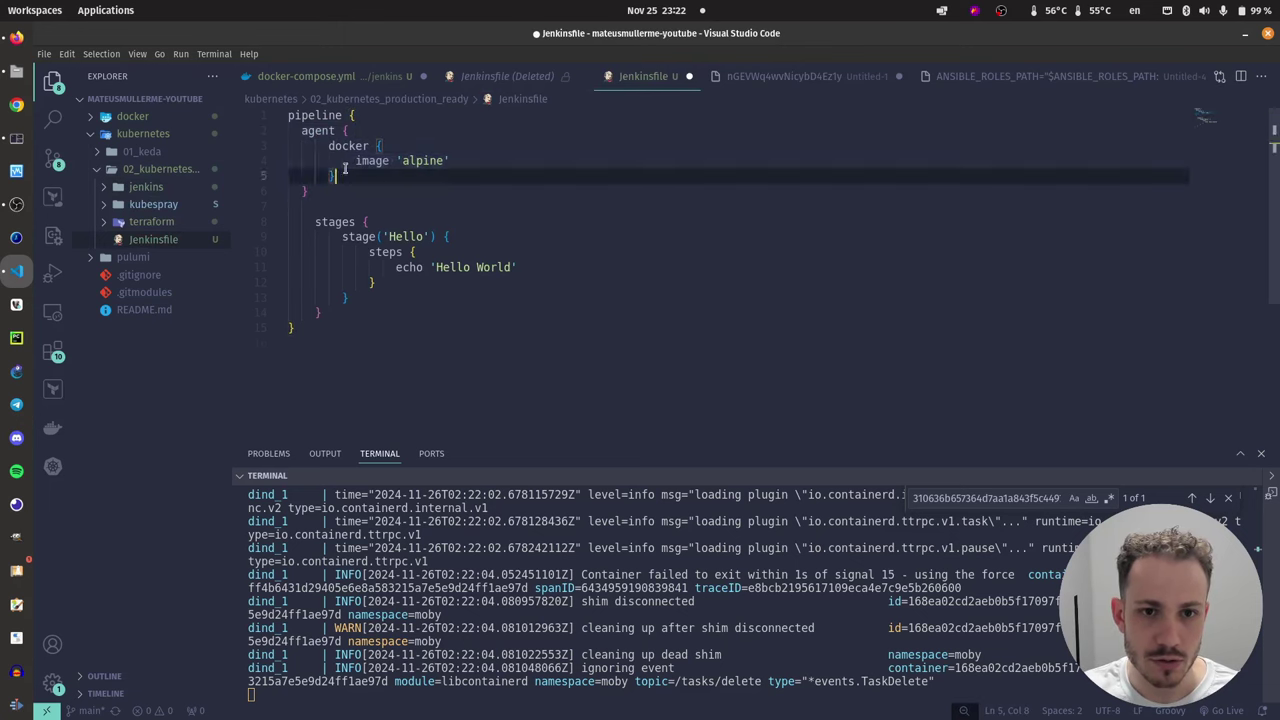
{"action": "left_click_drag", "start_coordinate": [344, 170], "coordinate": [313, 148]}
{"action": "key", "text": "shift+Tab"}
{"action": "left_click", "coordinate": [409, 160]}
{"action": "key", "text": "shift+Tab"}
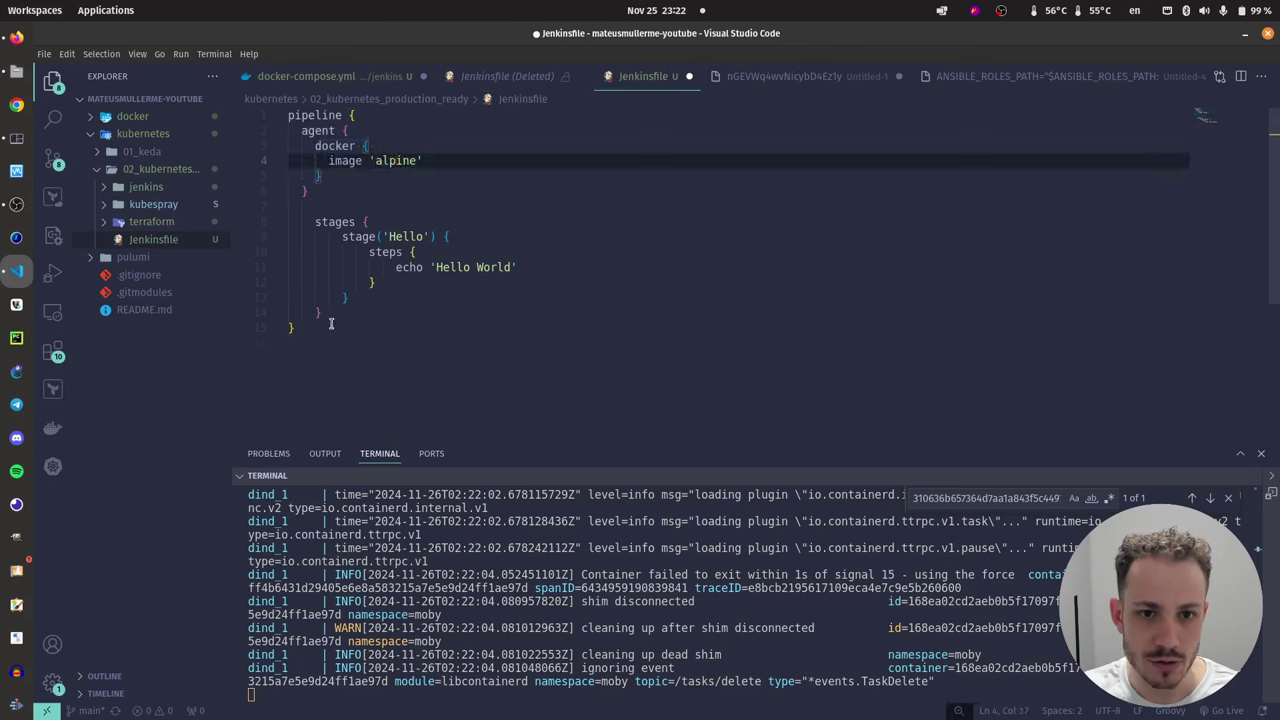
- Reduce the indentation of the stages block, including its Hello stage, steps and echo lines, to two spaces per level
{"action": "left_click_drag", "start_coordinate": [331, 323], "coordinate": [276, 222]}
{"action": "key", "text": "shift+Tab"}
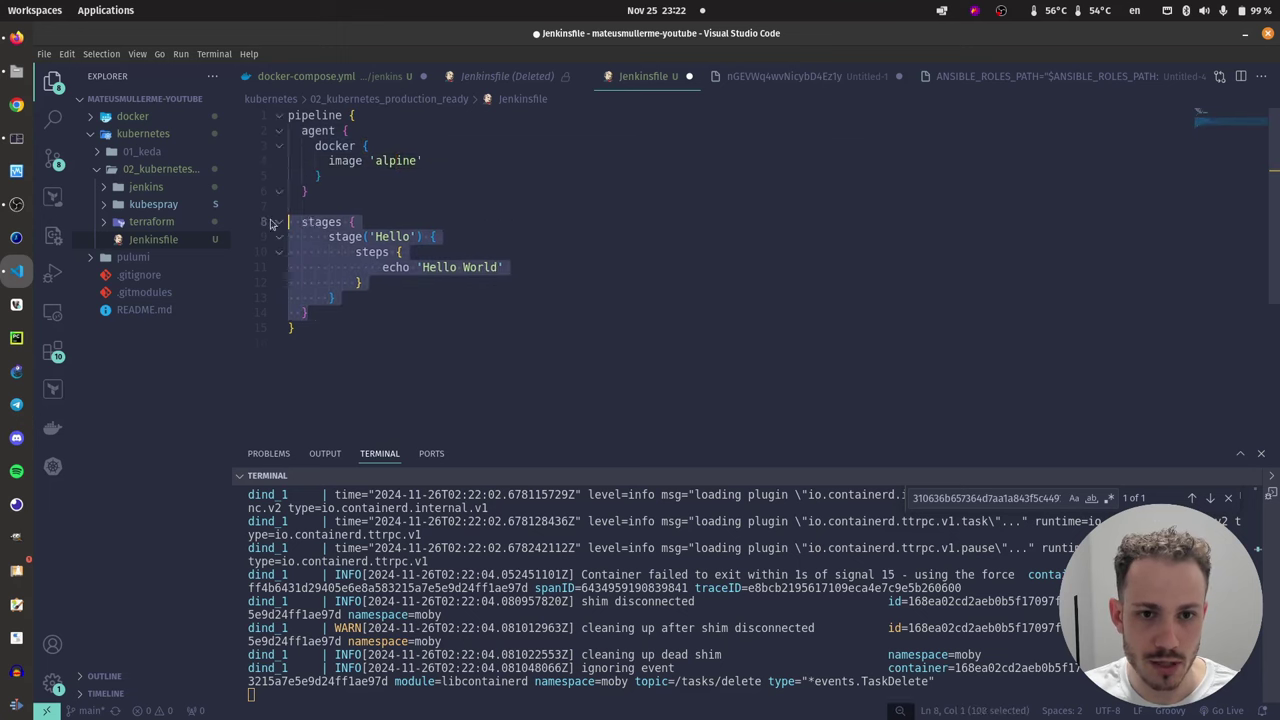
{"action": "left_click_drag", "start_coordinate": [362, 294], "coordinate": [289, 236]}
{"action": "key", "text": "shift+Tab"}
{"action": "left_click", "coordinate": [366, 282]}
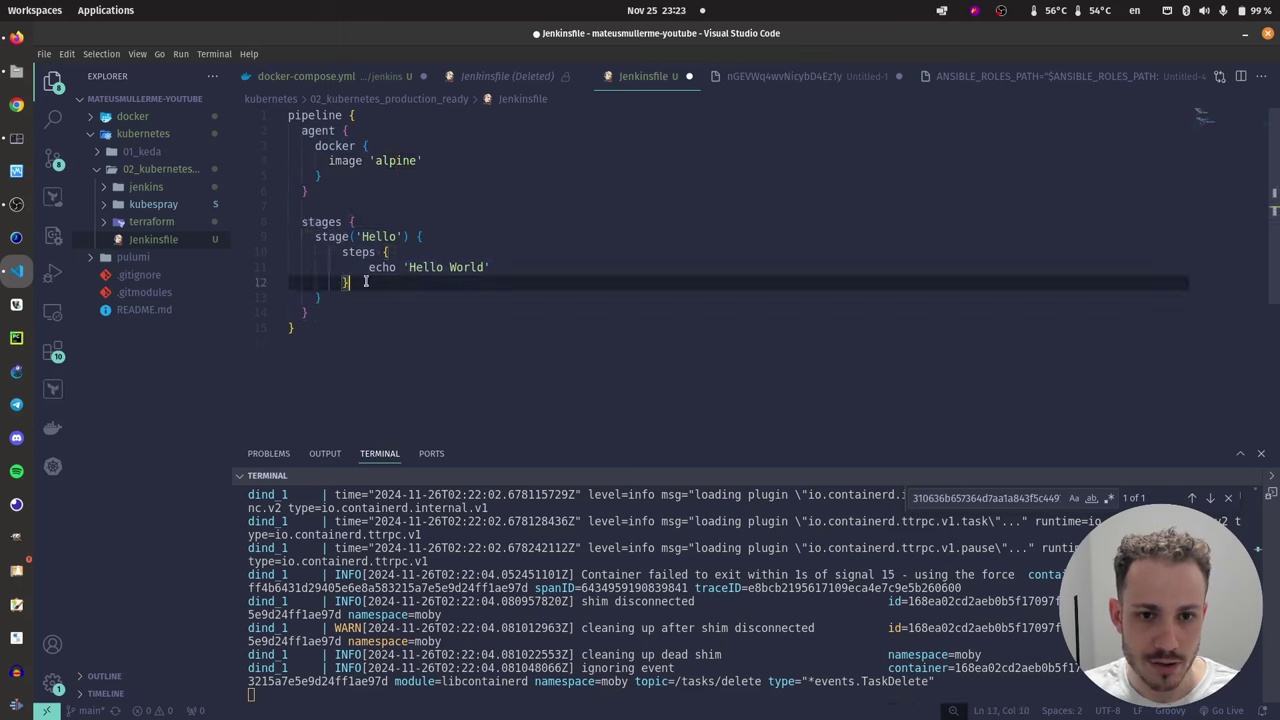
{"action": "left_click_drag", "start_coordinate": [366, 282], "coordinate": [305, 254]}
{"action": "key", "text": "shift+Tab"}
{"action": "left_click", "coordinate": [389, 268]}
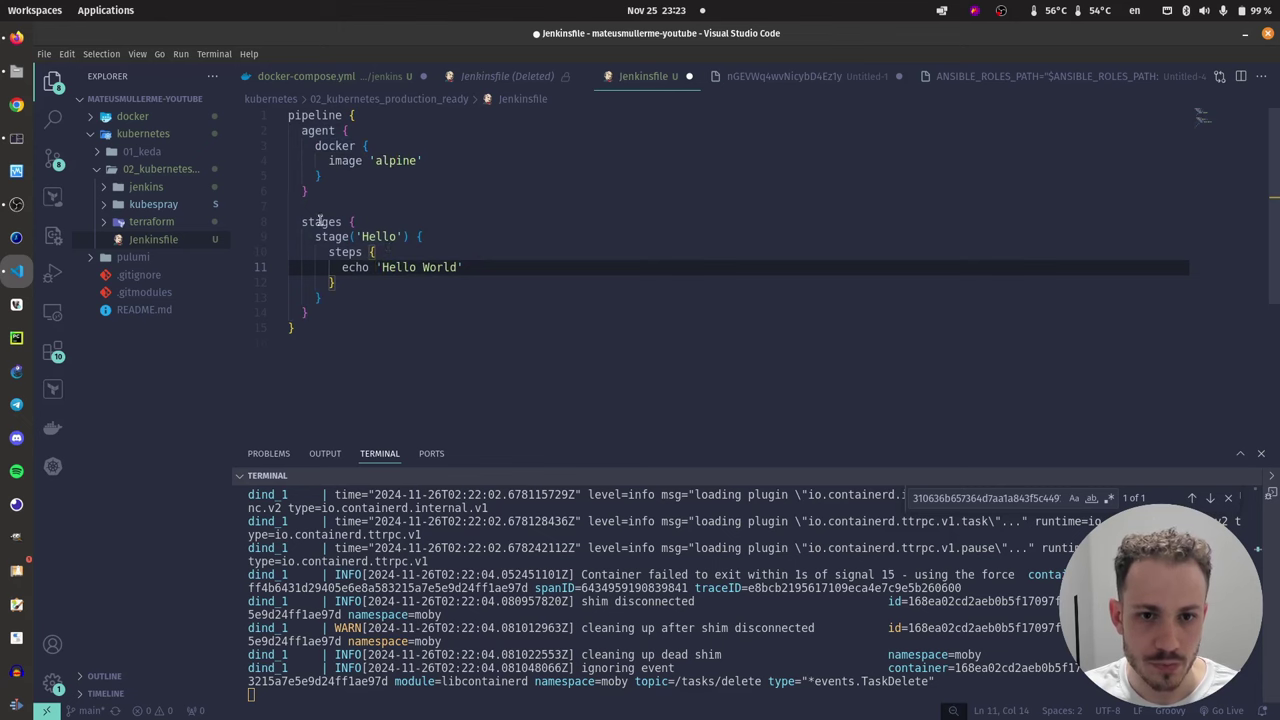
- Remove the blank line between the agent and stages blocks and save the Jenkinsfile
{"action": "left_click", "coordinate": [316, 206]}
{"action": "key", "text": "BackSpace"}
{"action": "key", "text": "ctrl+s"}
{"action": "left_click", "coordinate": [355, 329]}
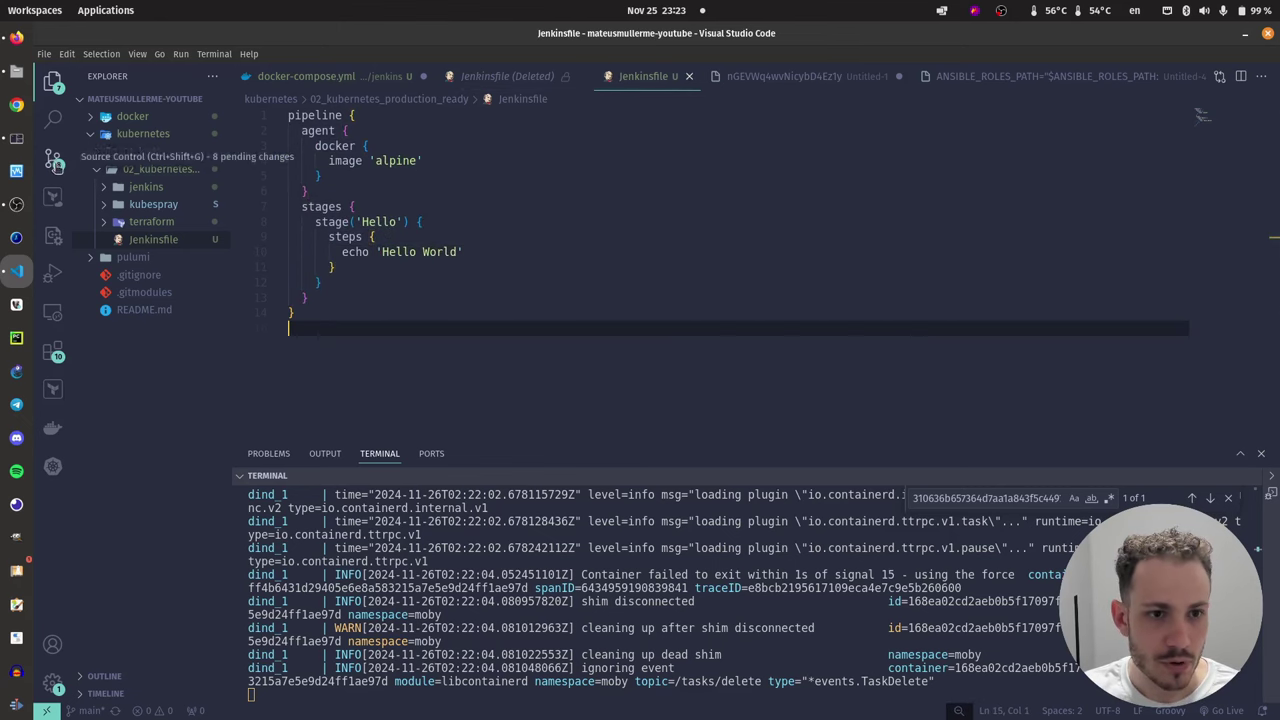
- Commit the staged Jenkinsfile with the message "feat: new pipeline" and push the commit to the remote main branch
{"action": "left_click", "coordinate": [53, 160]}
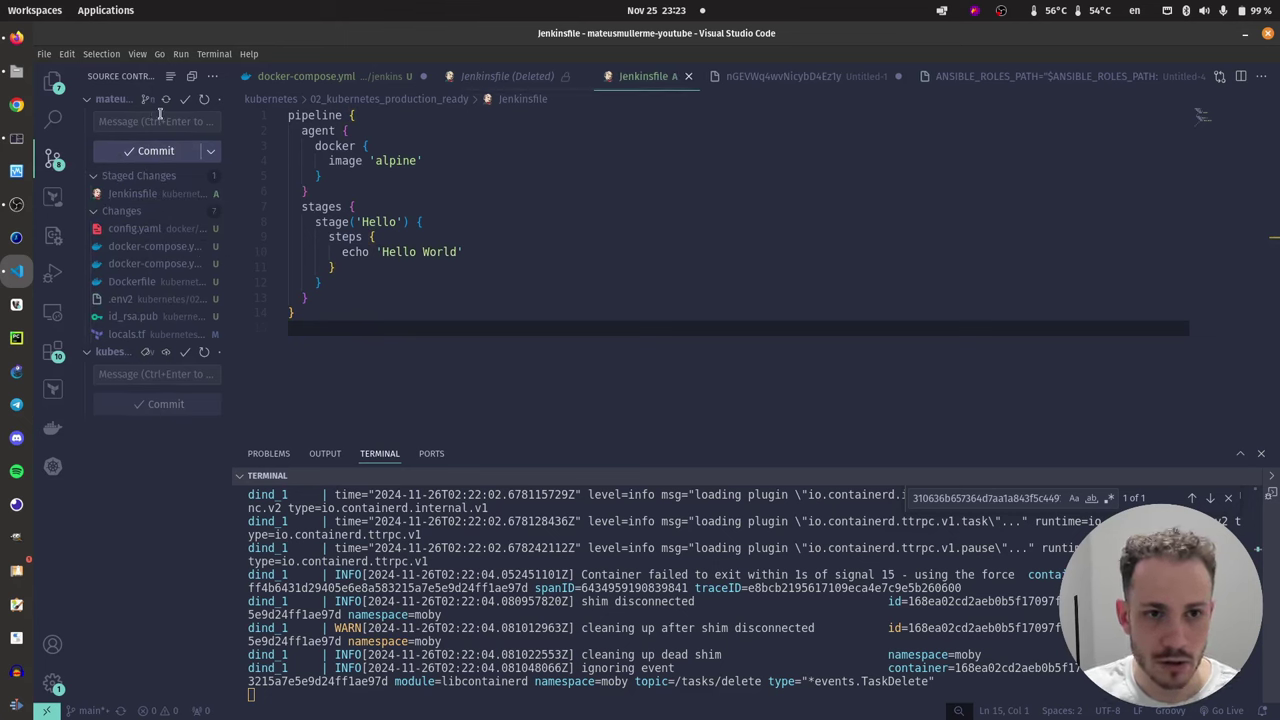
{"action": "left_click", "coordinate": [160, 116]}
{"action": "type", "text": "feat: new pipeline"}
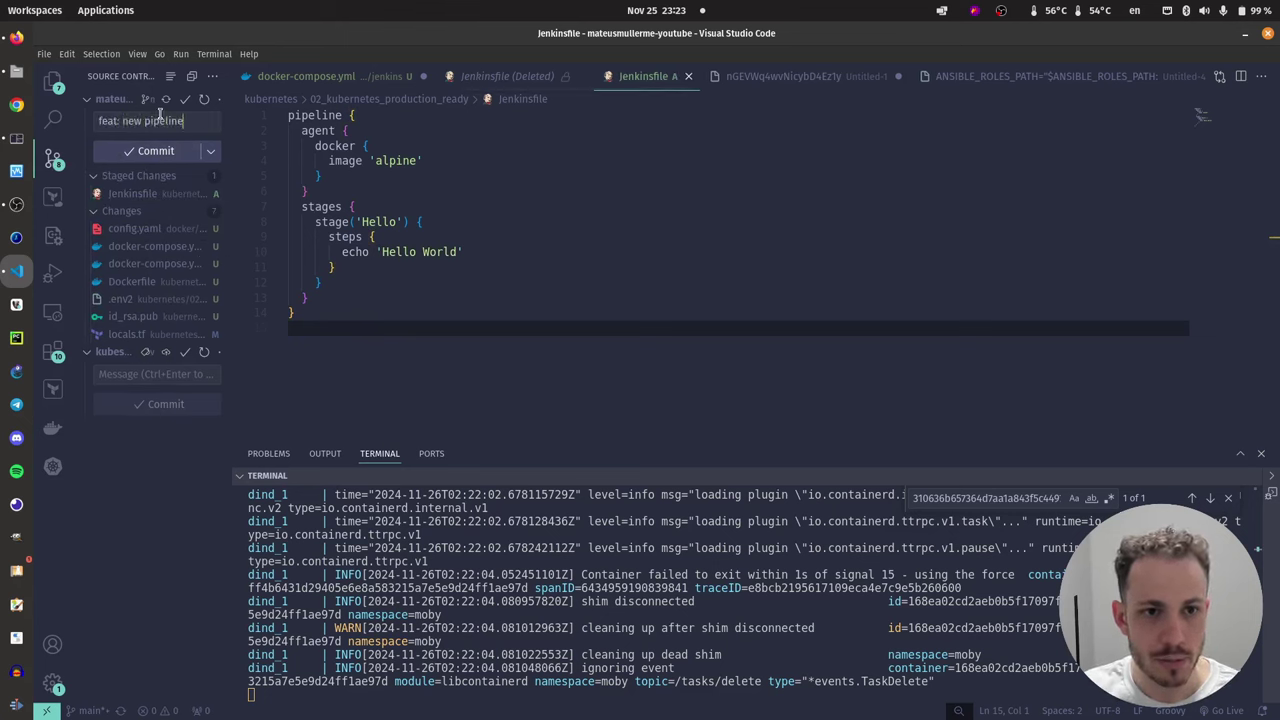
{"action": "key", "text": "ctrl+Return"}
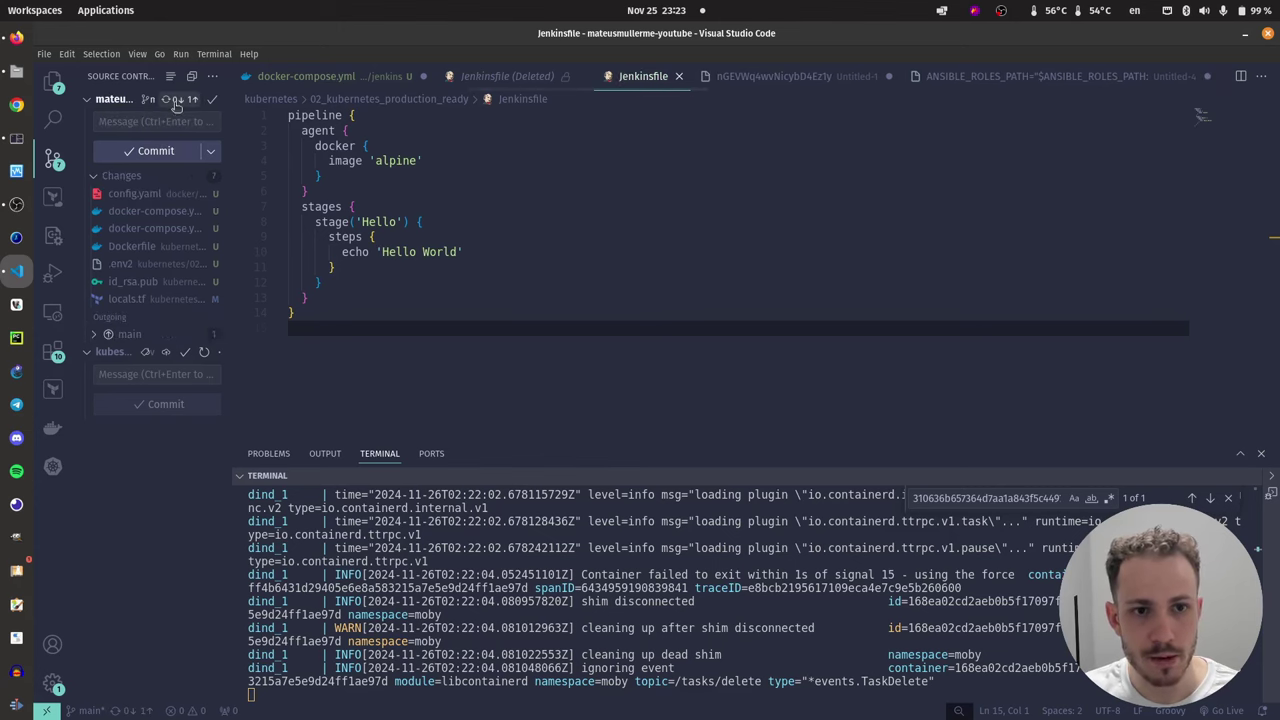
- Switch to the browser and open the Jenkinsfile in kubernetes/02_kubernetes_production_ready of the GitHub repository
{"action": "key", "text": "alt+Tab"}
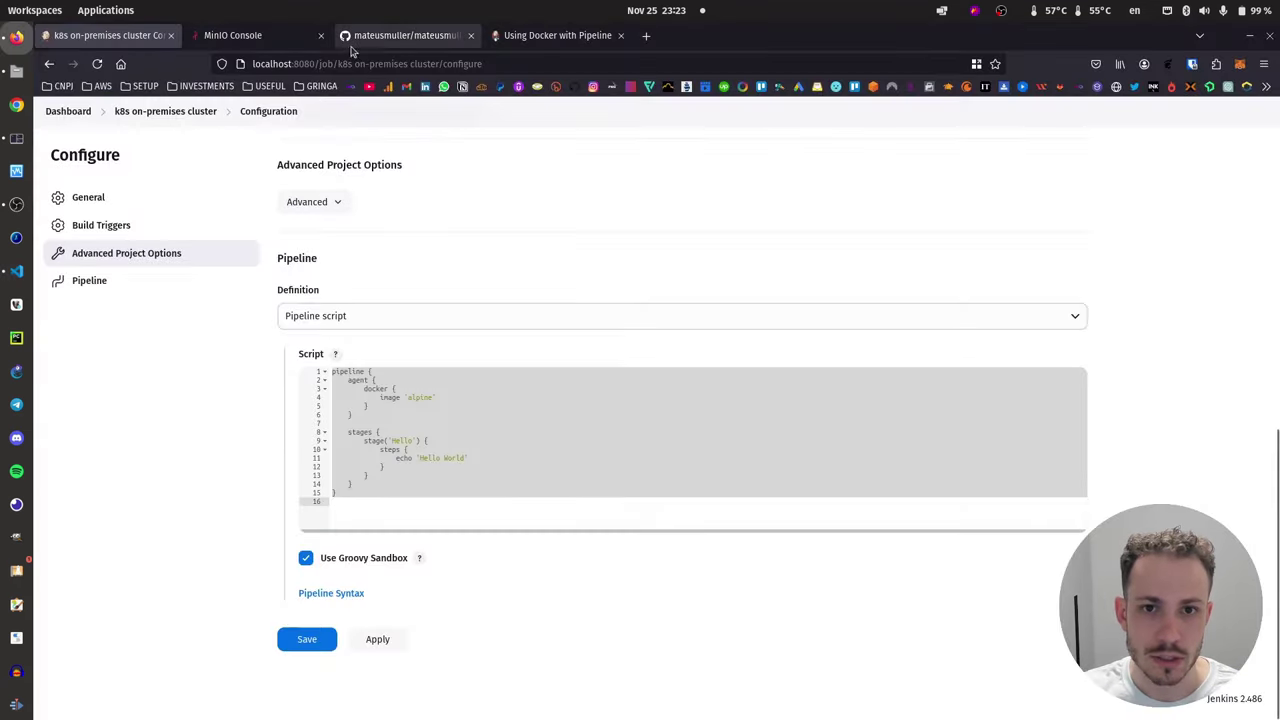
{"action": "left_click", "coordinate": [352, 42]}
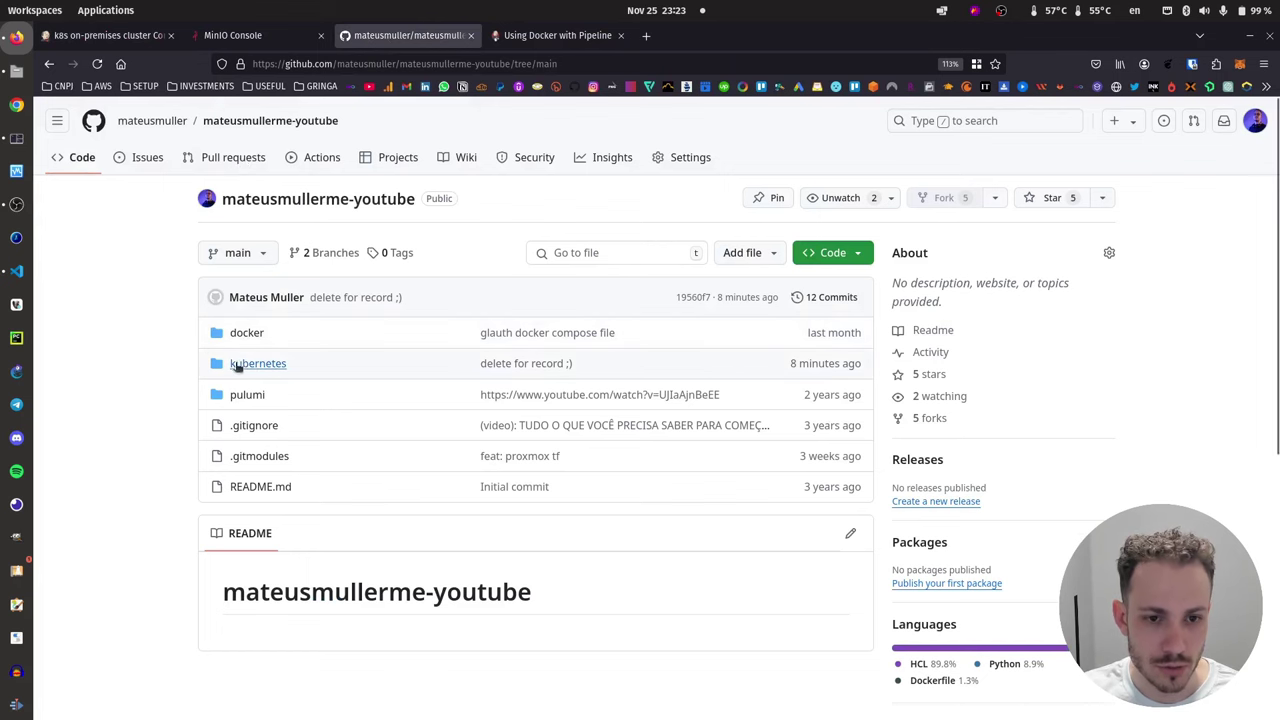
{"action": "left_click", "coordinate": [251, 364]}
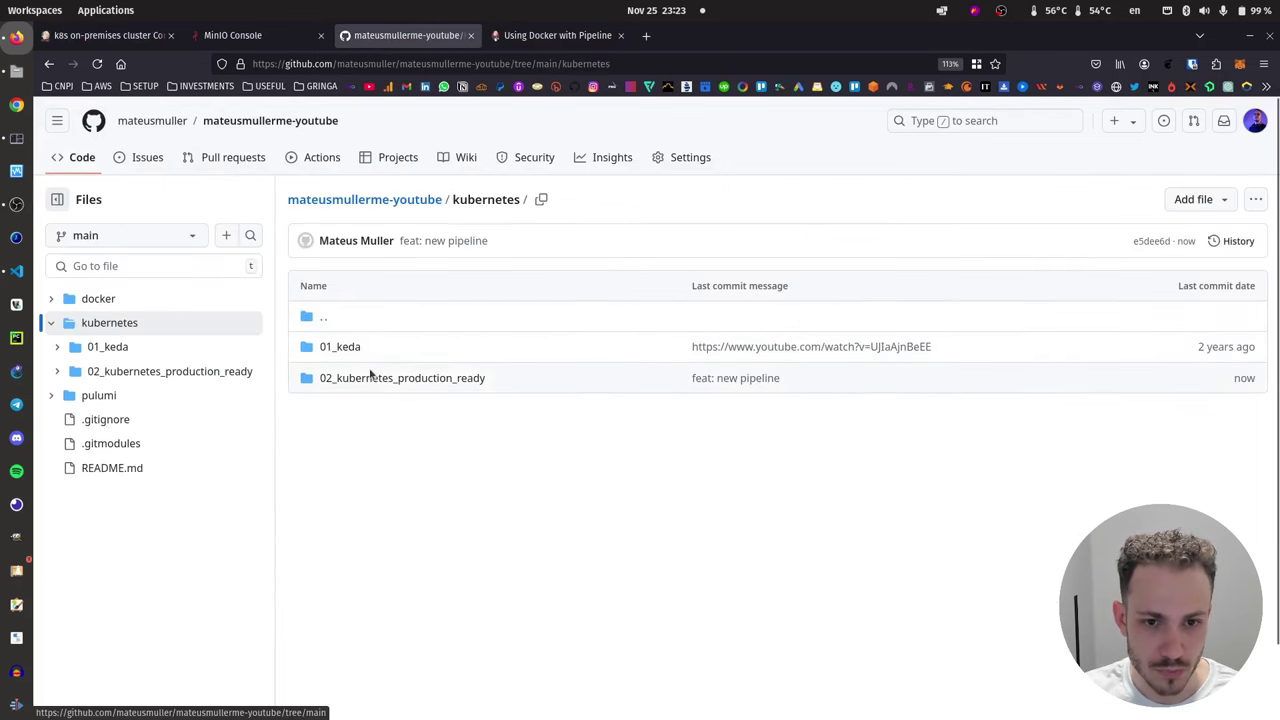
{"action": "left_click", "coordinate": [421, 384]}
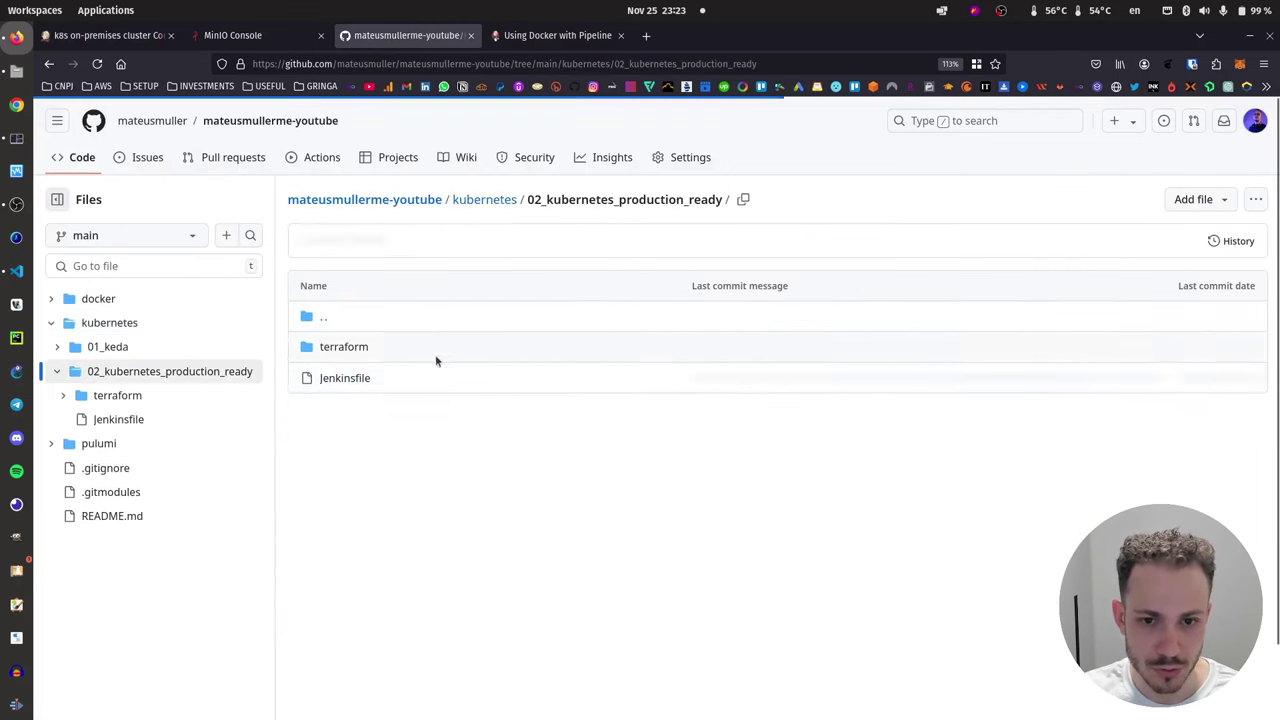
{"action": "left_click", "coordinate": [346, 378]}
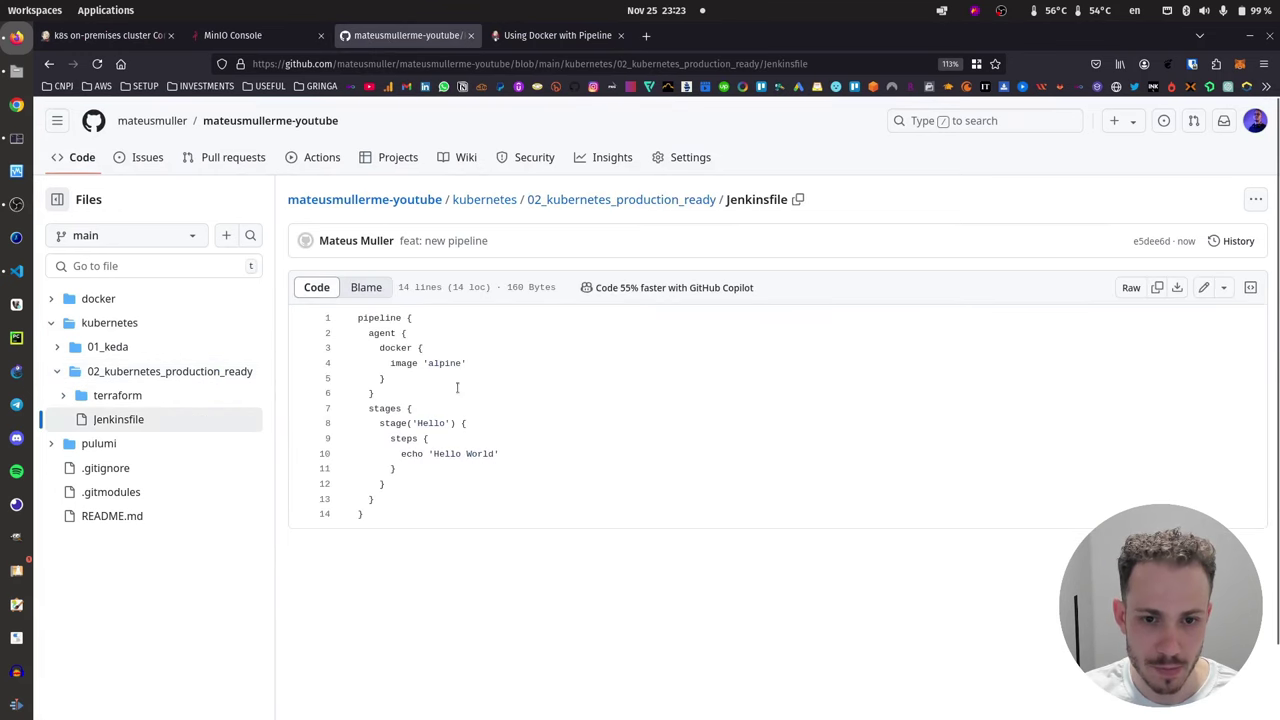
{"action": "left_click", "coordinate": [519, 33]}
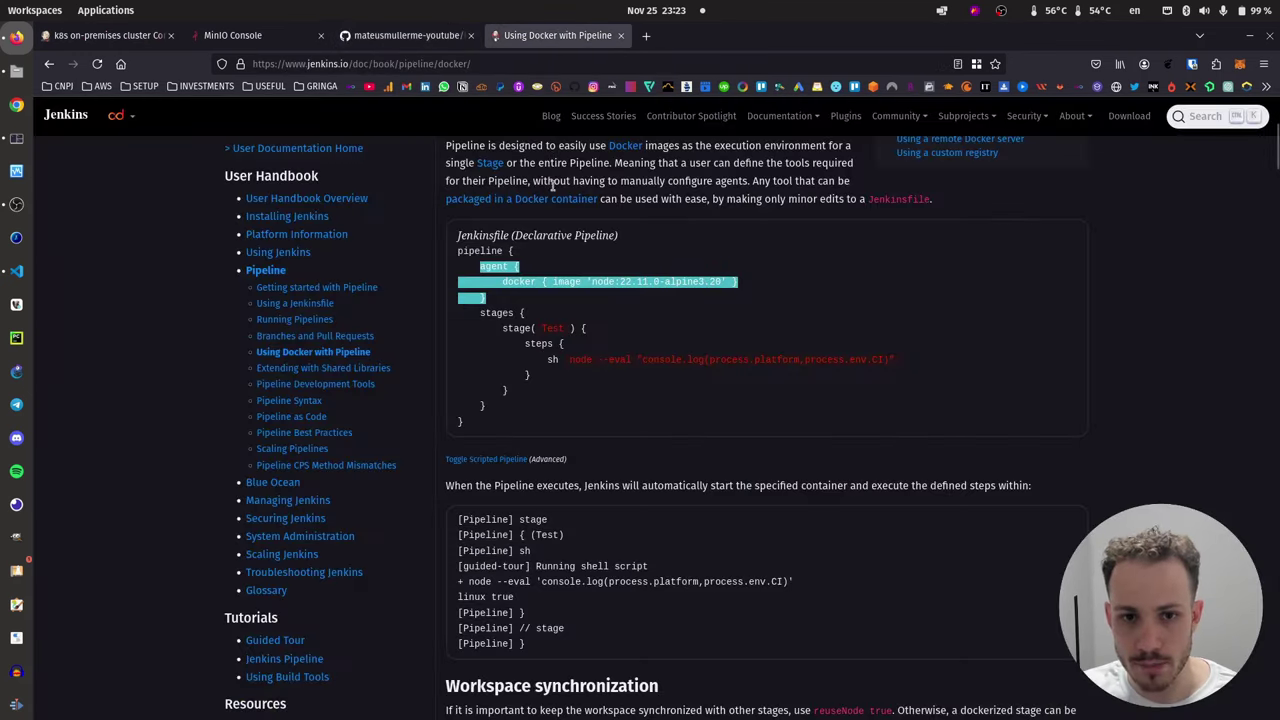
{"action": "left_click", "coordinate": [124, 38]}
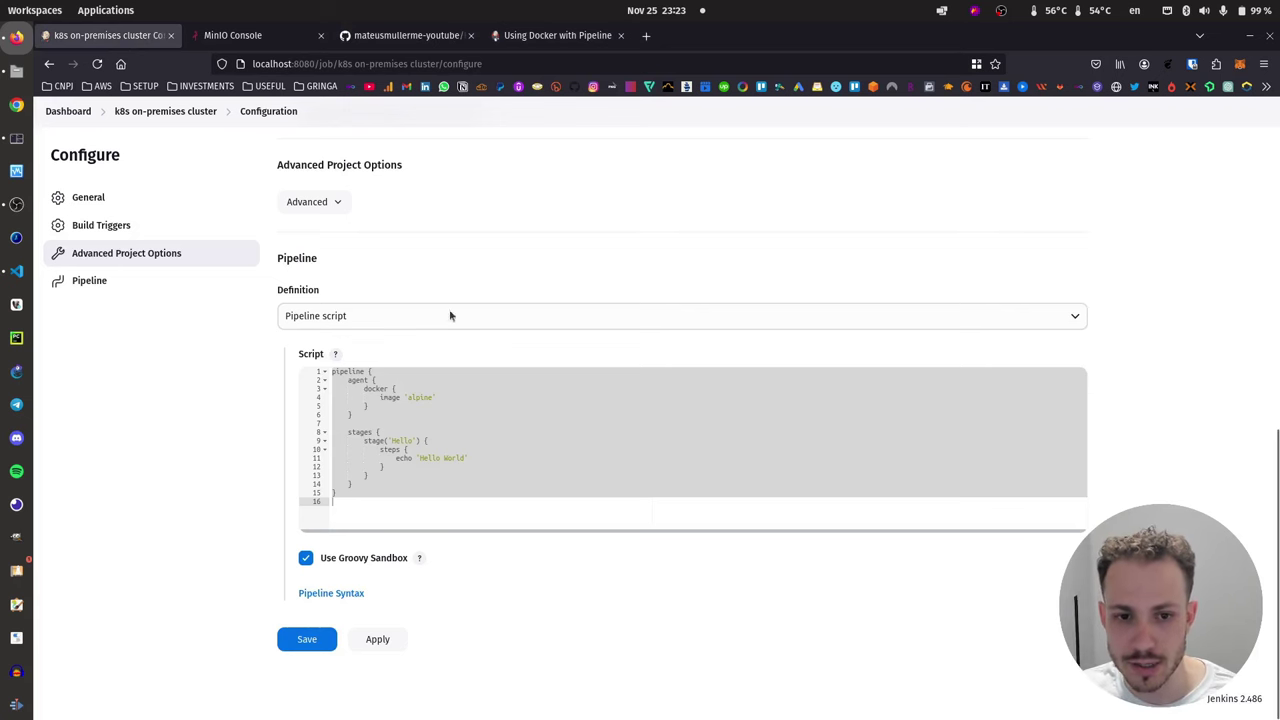
{"action": "left_click", "coordinate": [456, 391]}
{"action": "left_click", "coordinate": [396, 314]}
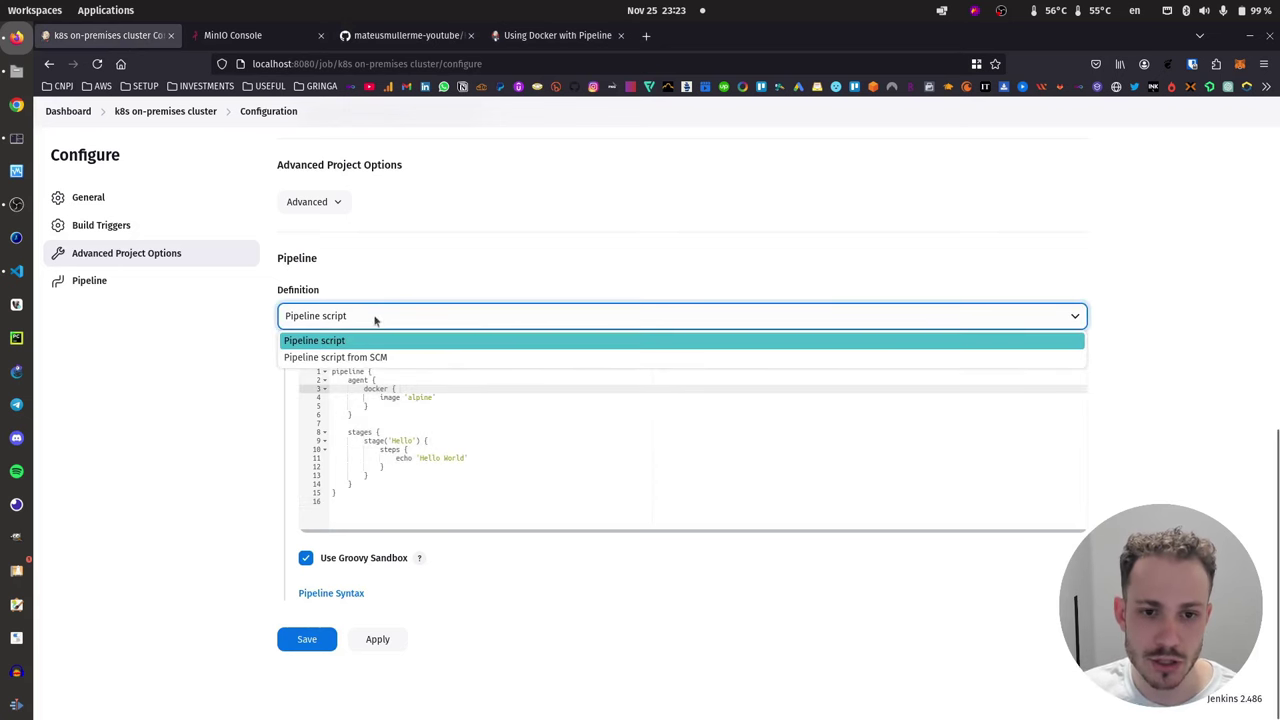
{"action": "left_click", "coordinate": [220, 334]}
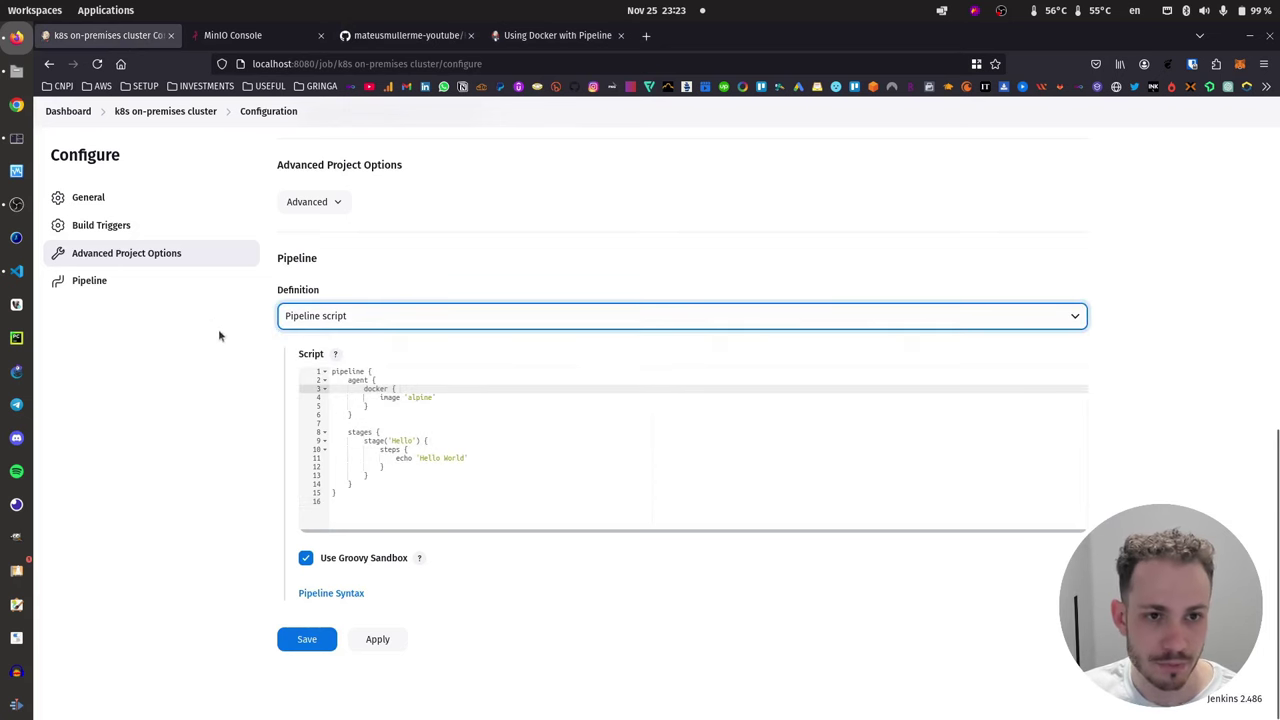
{"action": "left_click", "coordinate": [164, 118]}
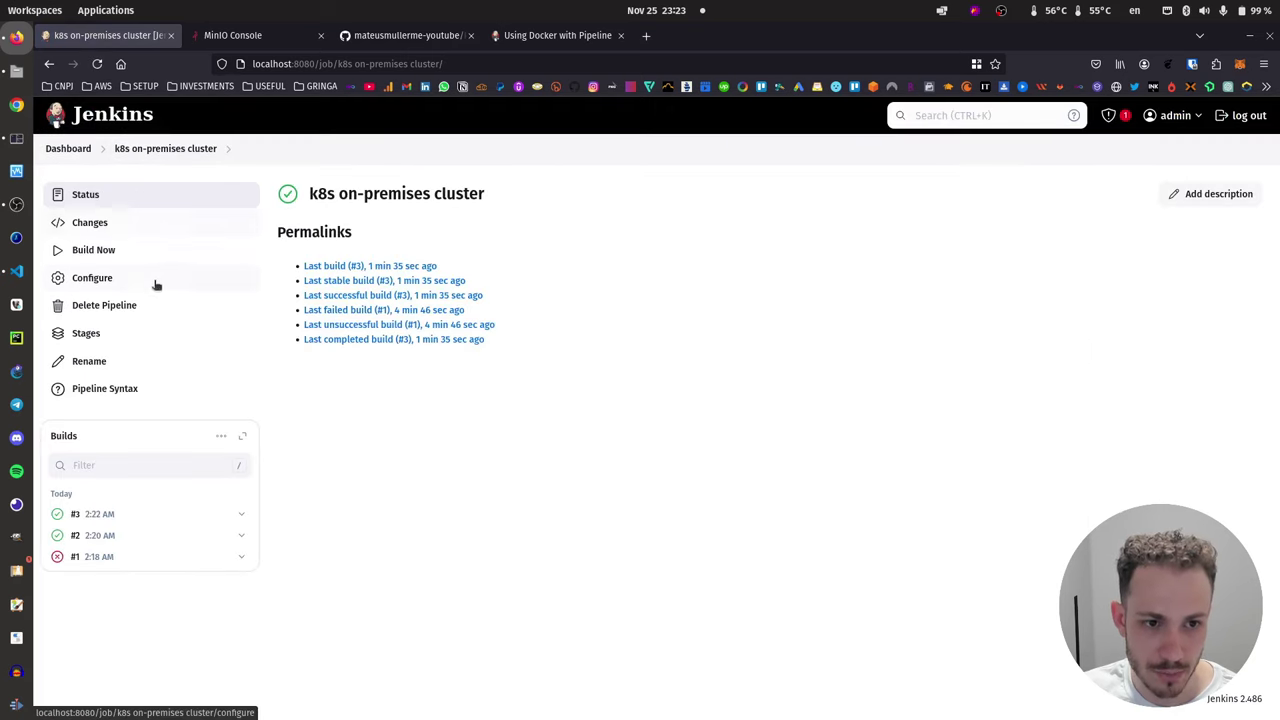
- Configure the k8s on-premises cluster job to use Pipeline script from SCM as its definition, with Git as the SCM
{"action": "left_click", "coordinate": [107, 285]}
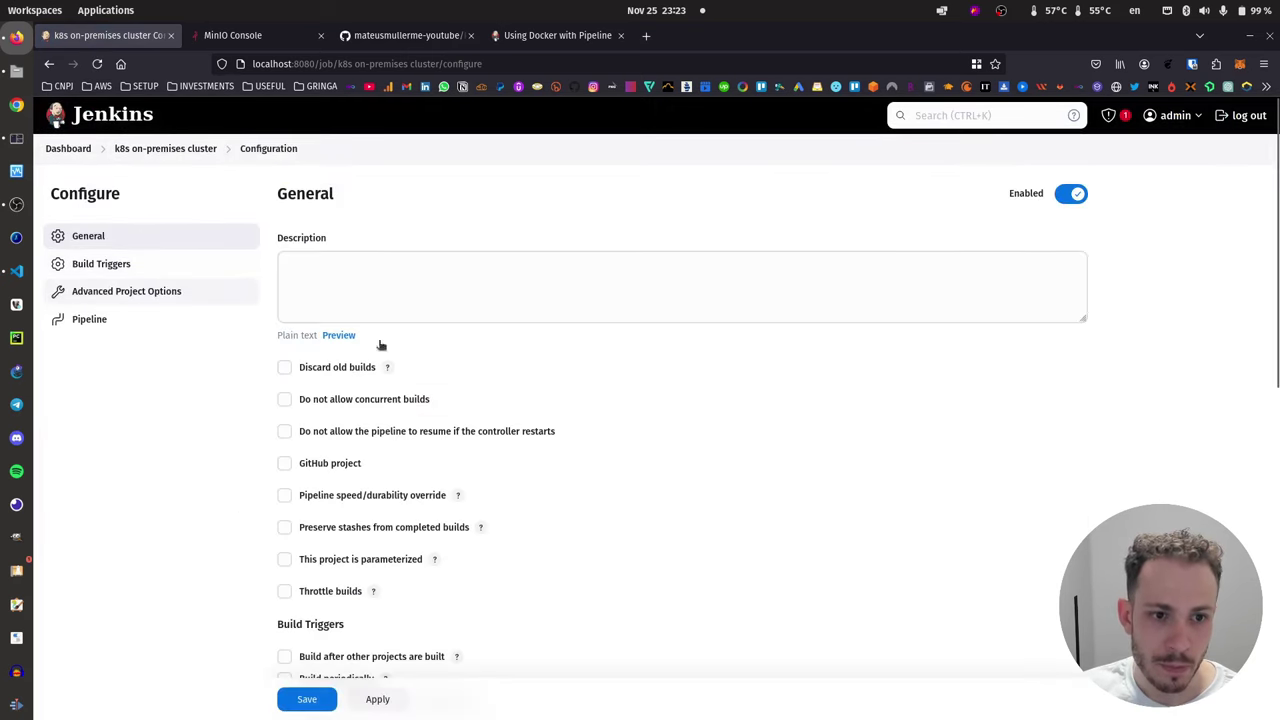
{"action": "scroll", "coordinate": [380, 343], "scroll_direction": "down", "scroll_amount": 10}
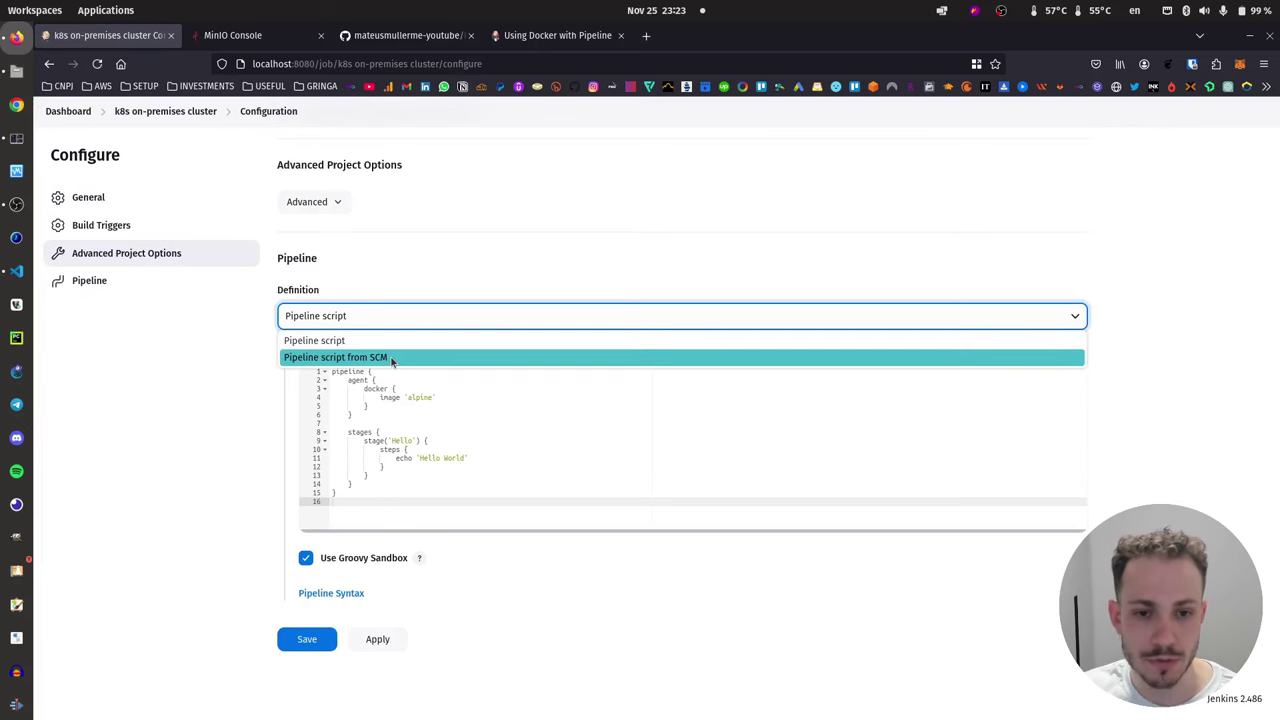
{"action": "left_click", "coordinate": [392, 358]}
{"action": "scroll", "coordinate": [391, 356], "scroll_direction": "down", "scroll_amount": 2}
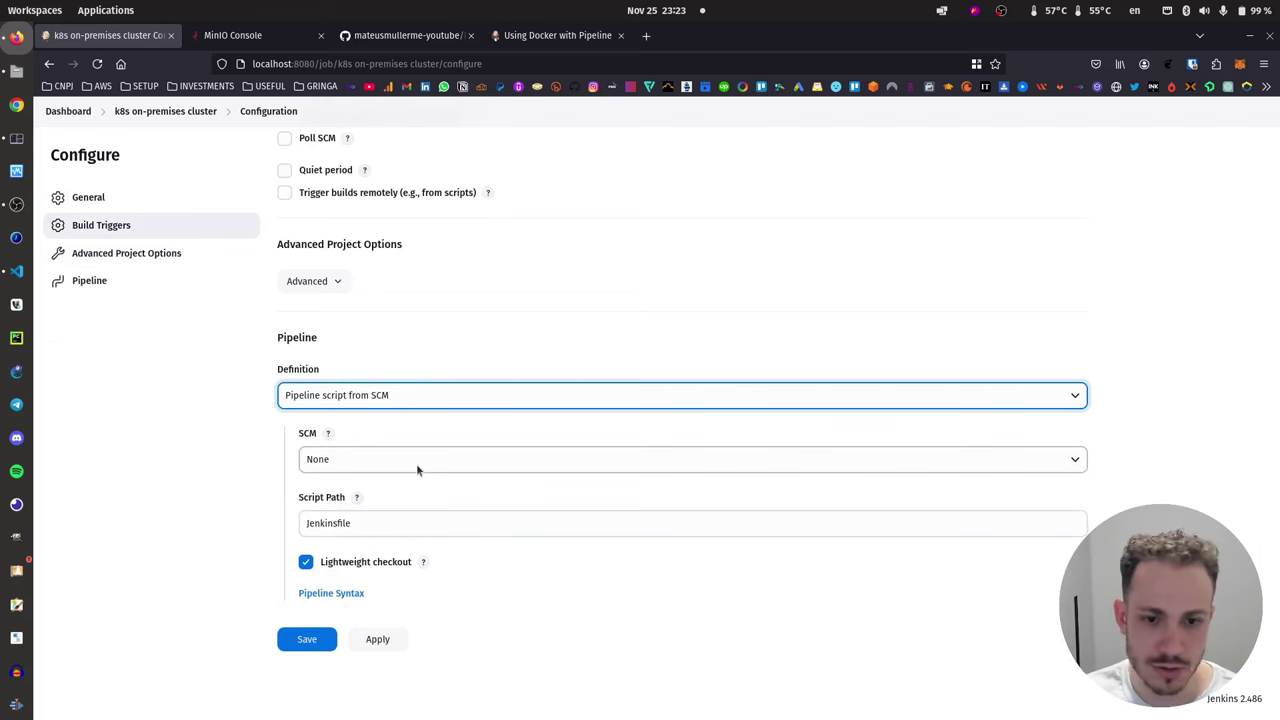
{"action": "left_click", "coordinate": [405, 35]}
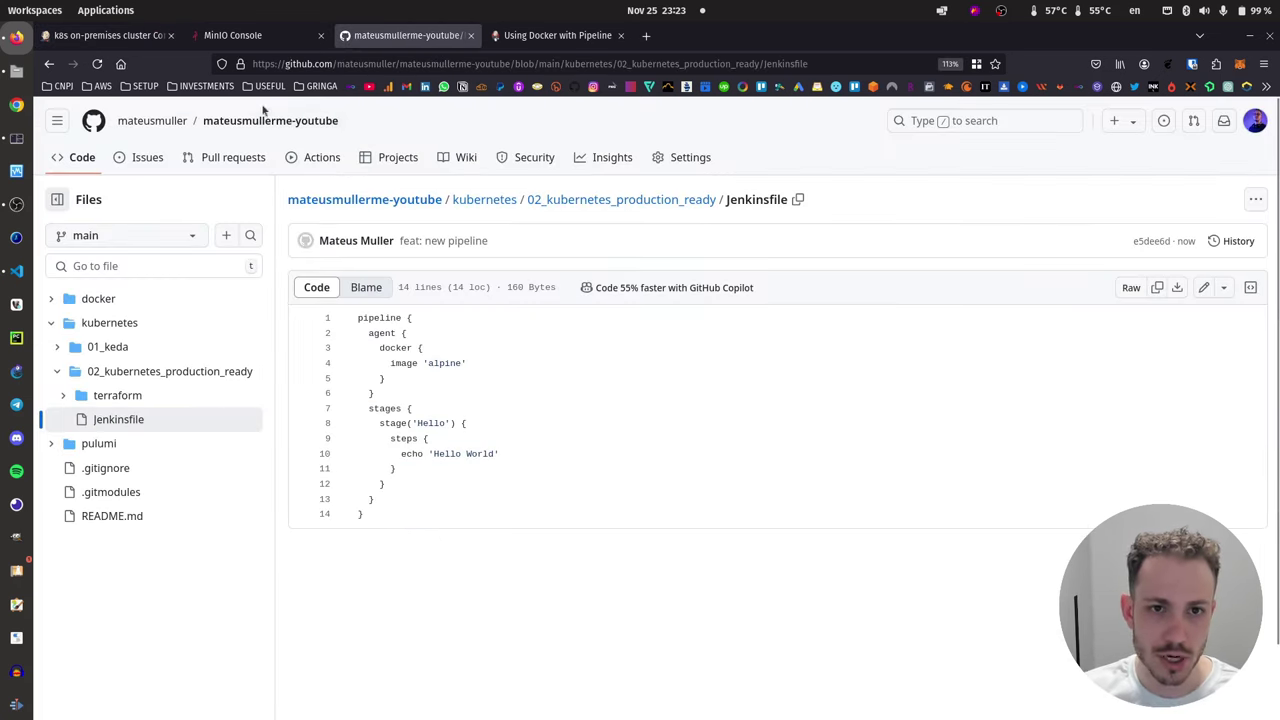
{"action": "left_click", "coordinate": [118, 36]}
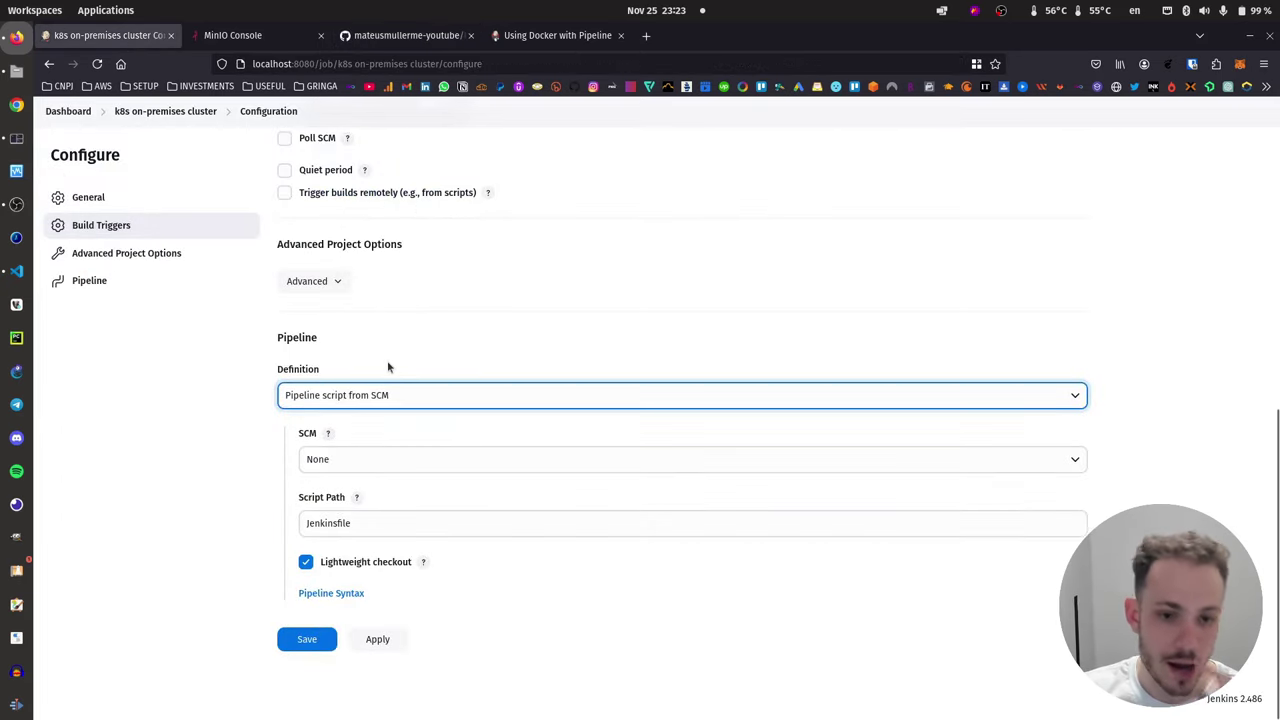
{"action": "left_click", "coordinate": [338, 459]}
{"action": "left_click", "coordinate": [322, 500]}
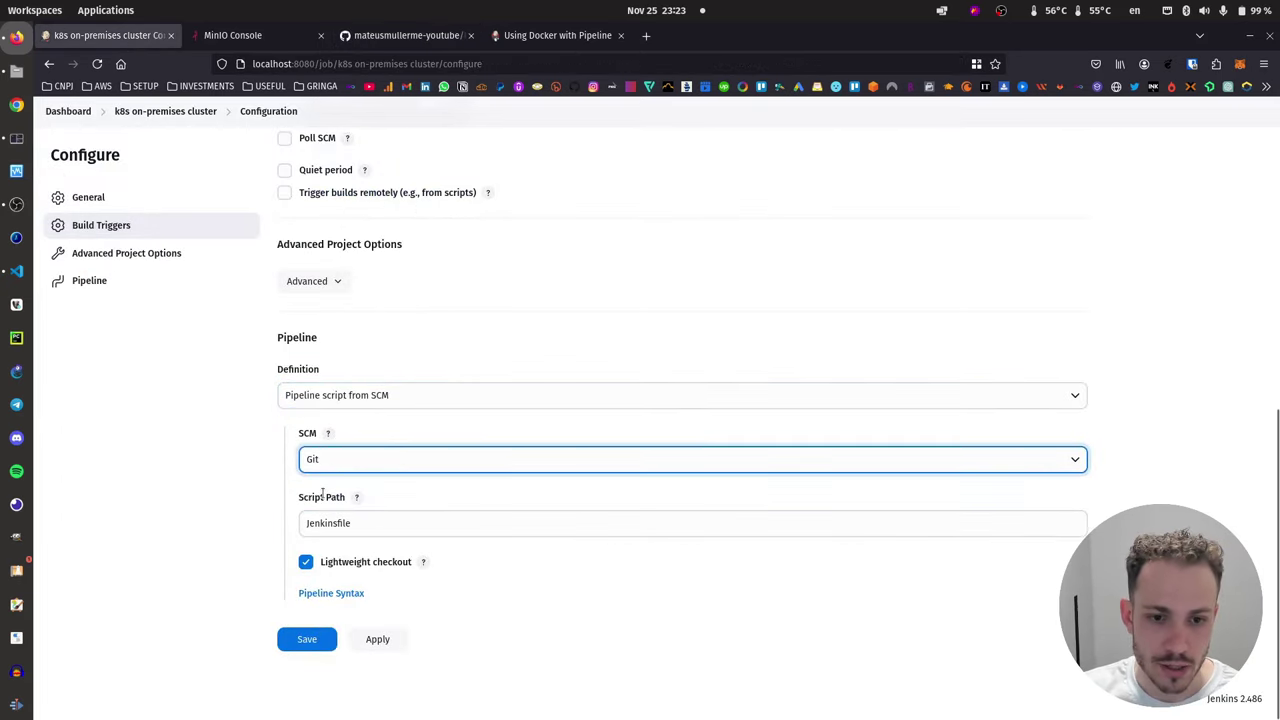
- Copy the repository's HTTPS clone URL from GitHub and enter it as the Repository URL in the Jenkins job
{"action": "scroll", "coordinate": [360, 345], "scroll_direction": "down", "scroll_amount": 4}
{"action": "scroll", "coordinate": [360, 345], "scroll_direction": "up", "scroll_amount": 3}
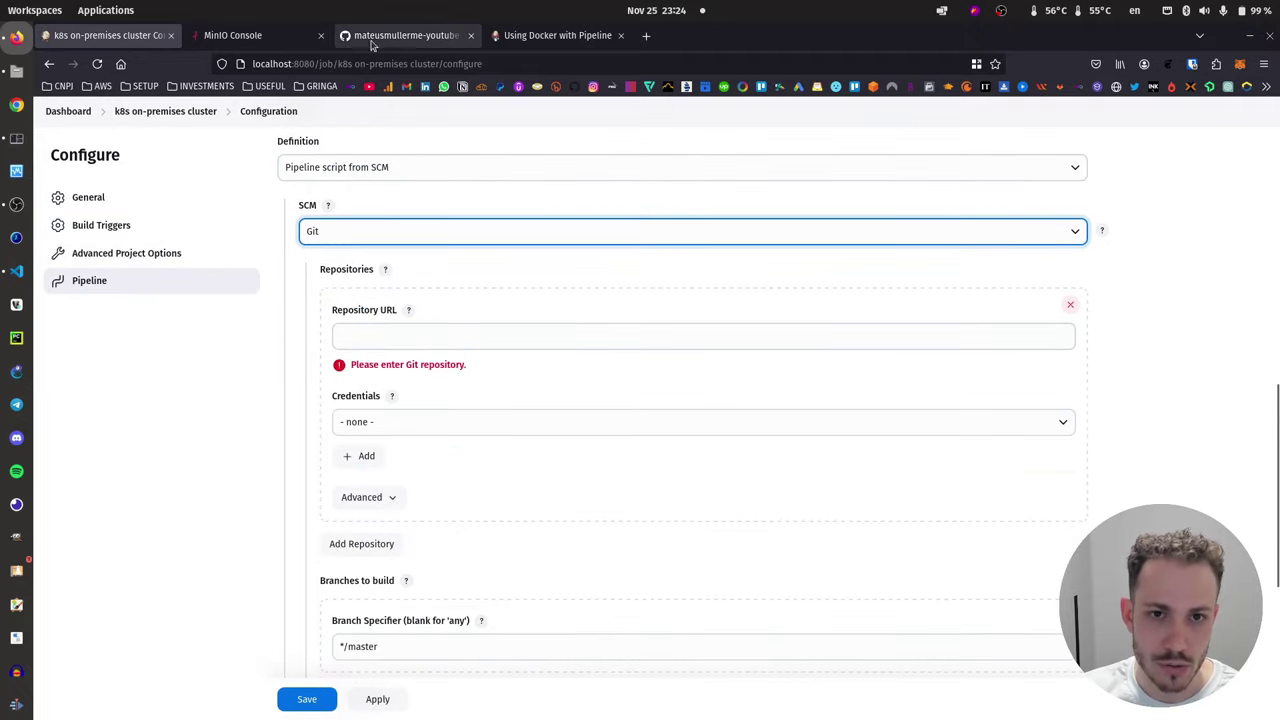
{"action": "left_click", "coordinate": [403, 35]}
{"action": "left_click", "coordinate": [270, 121]}
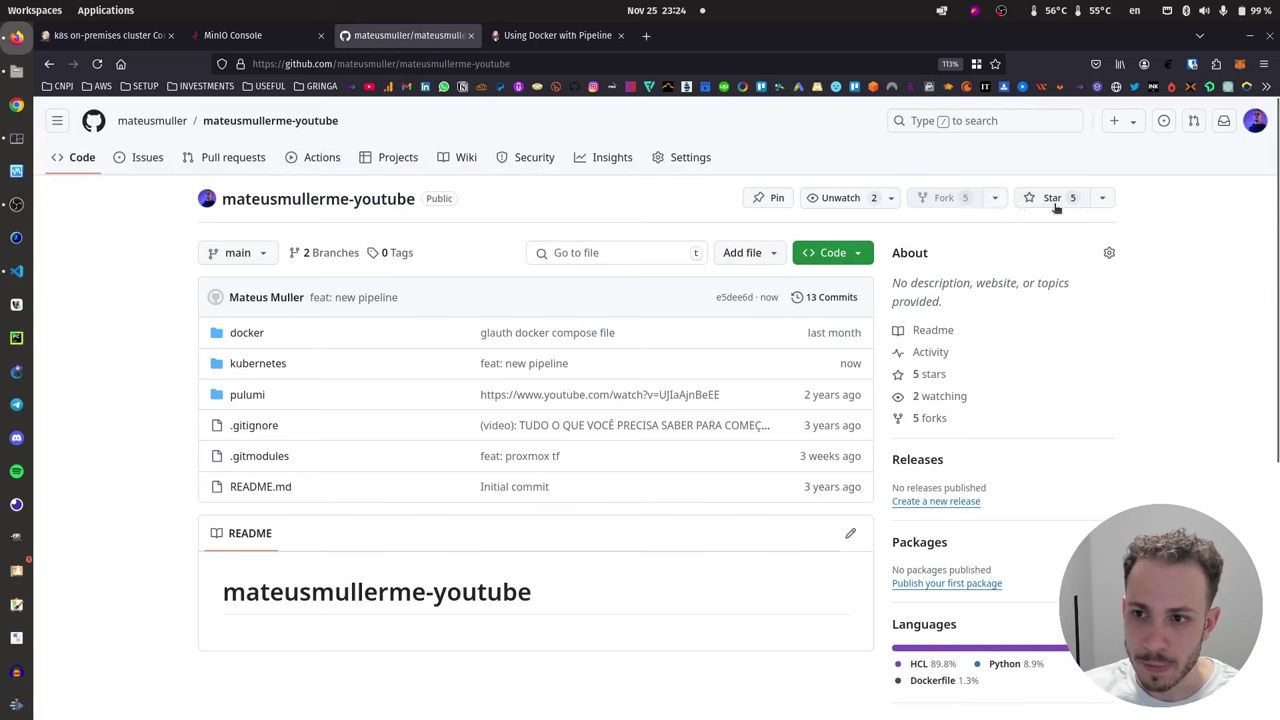
{"action": "left_click", "coordinate": [836, 252]}
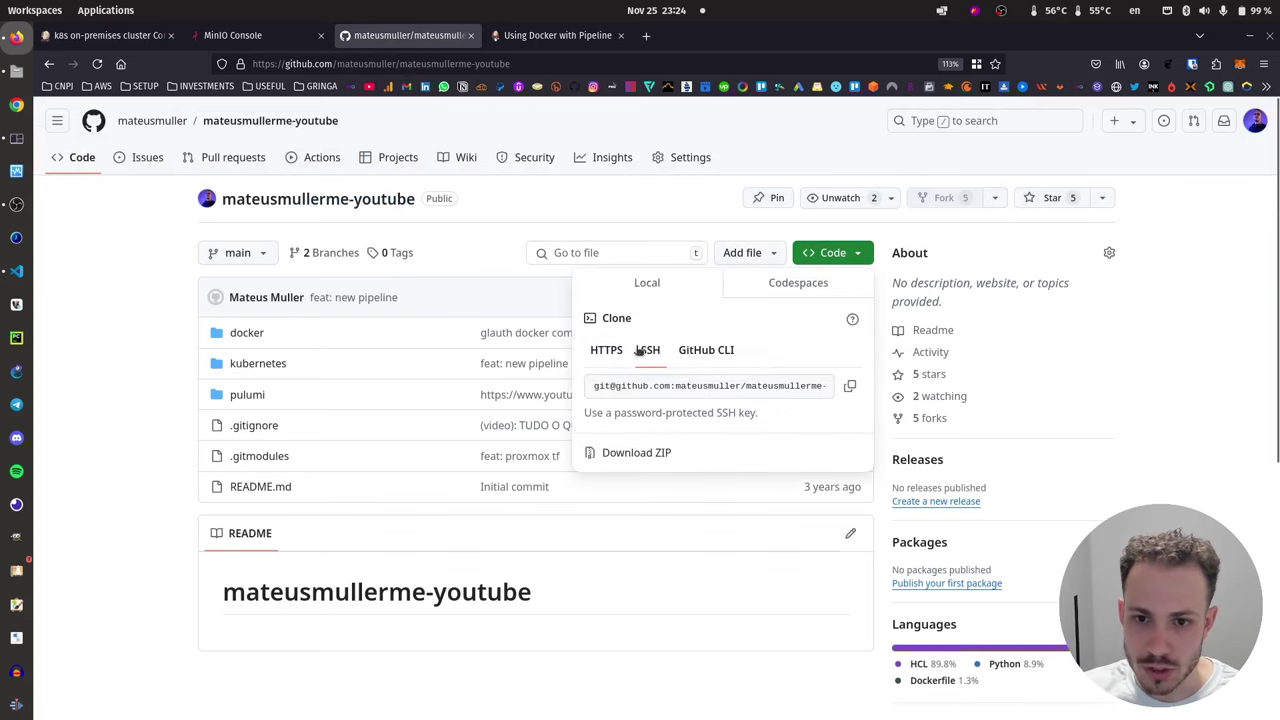
{"action": "left_click_drag", "start_coordinate": [594, 385], "coordinate": [826, 385]}
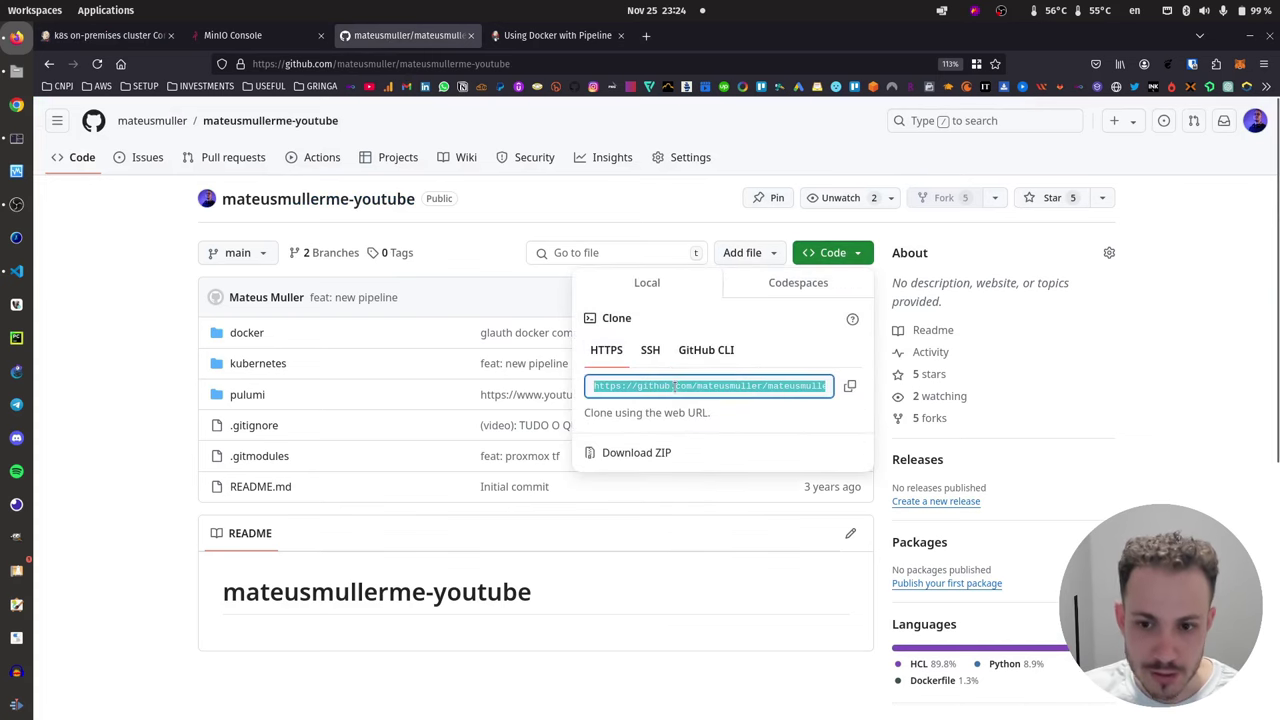
{"action": "left_click", "coordinate": [105, 35]}
{"action": "left_click", "coordinate": [587, 337]}
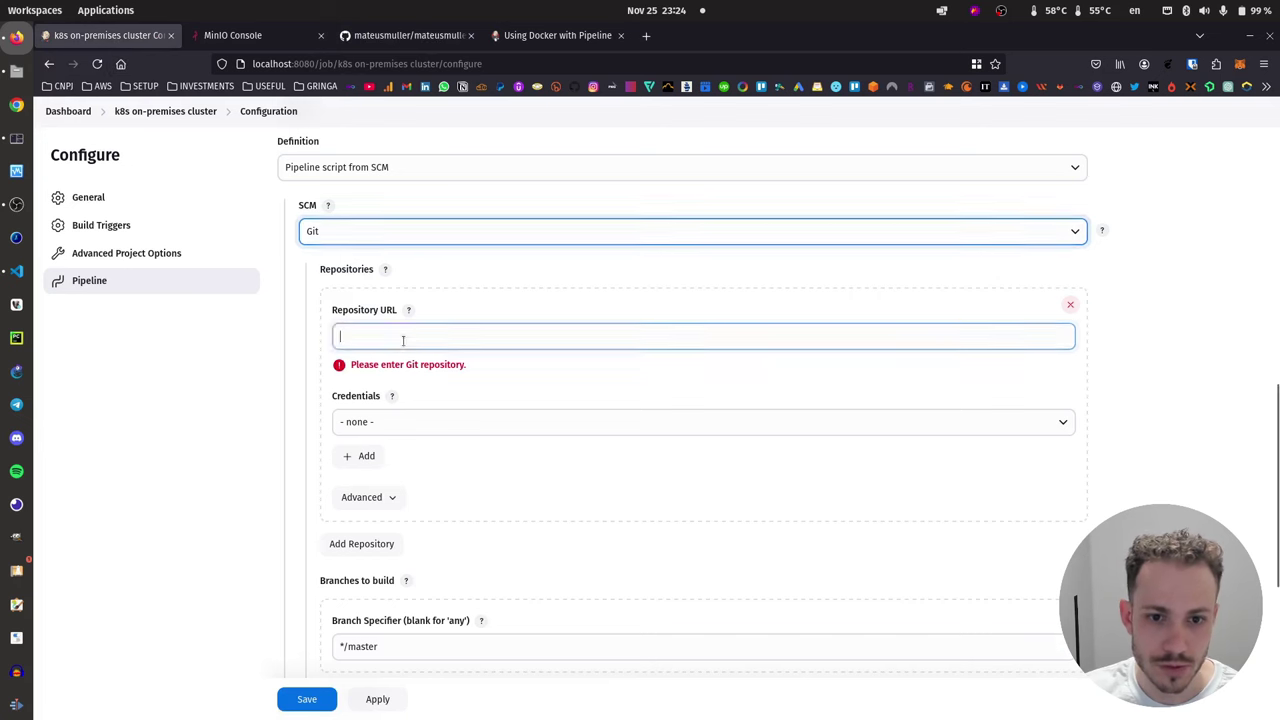
{"action": "type", "text": "https://github.com/mateusmuller/mateusmullerme-youtube.git"}
{"action": "left_click", "coordinate": [587, 366]}
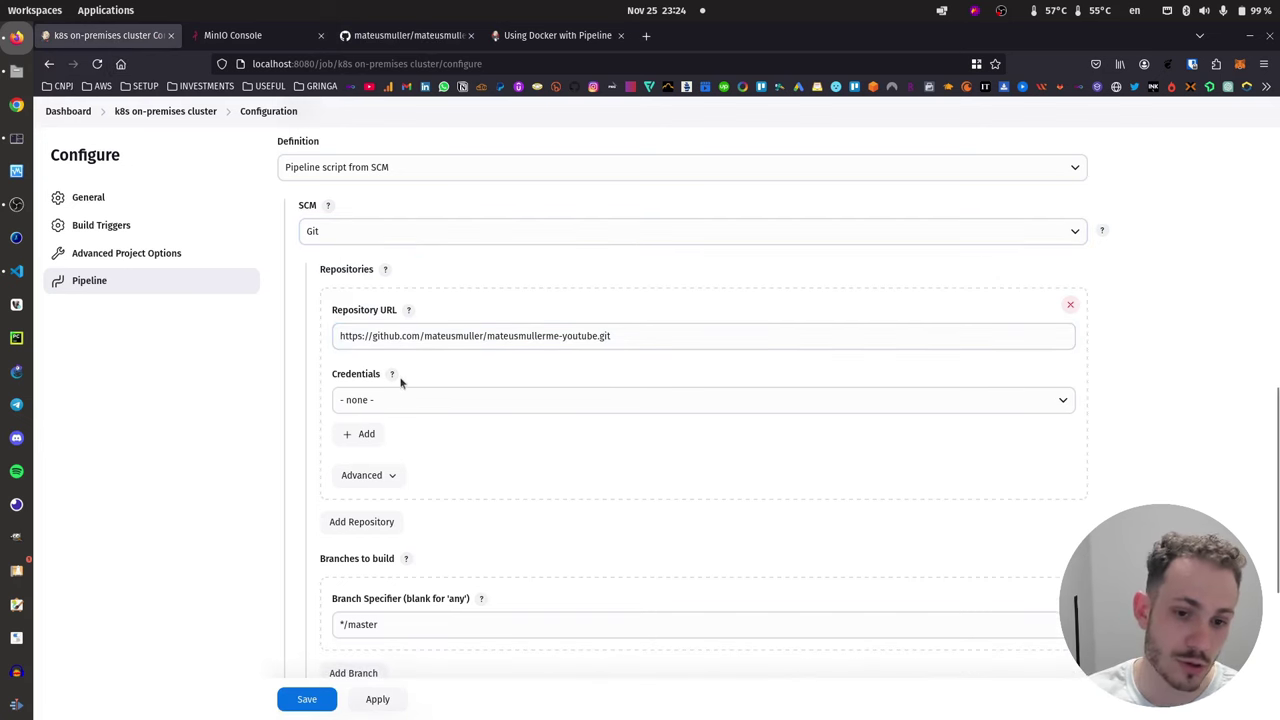
- Set the Branch Specifier to */main and save the job configuration
{"action": "scroll", "coordinate": [401, 381], "scroll_direction": "down", "scroll_amount": 3}
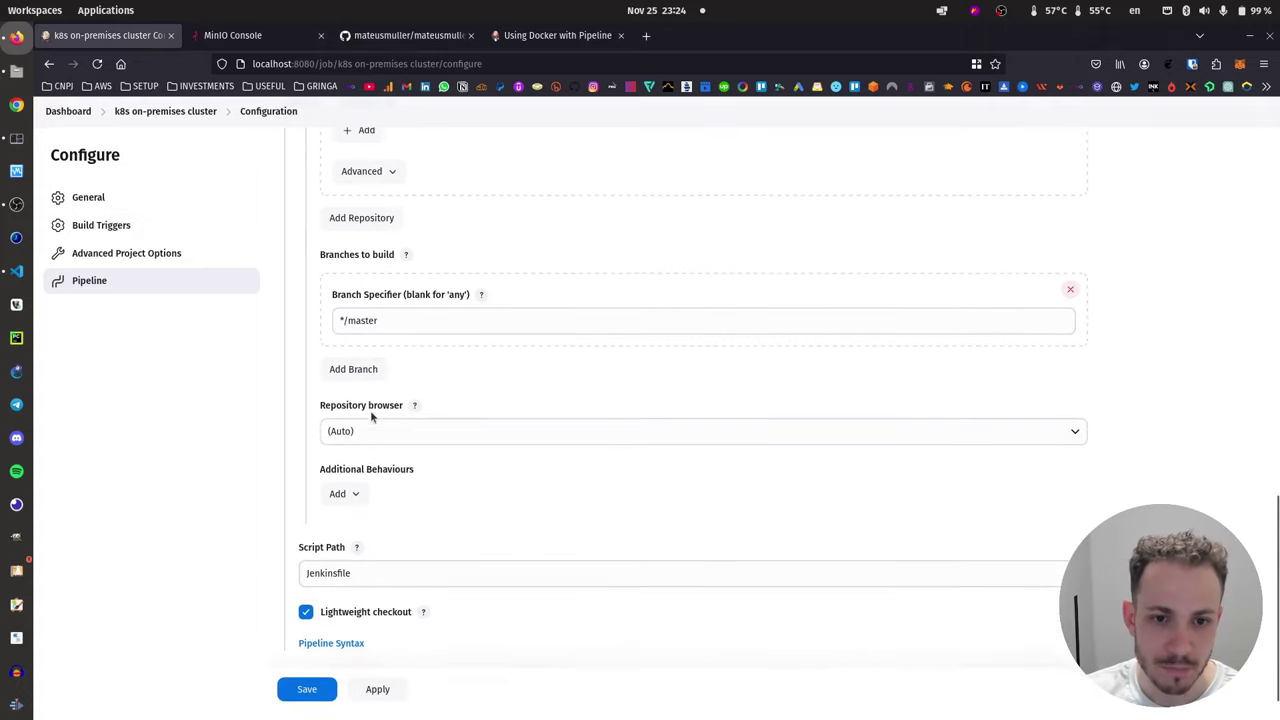
{"action": "left_click_drag", "start_coordinate": [337, 294], "coordinate": [471, 294]}
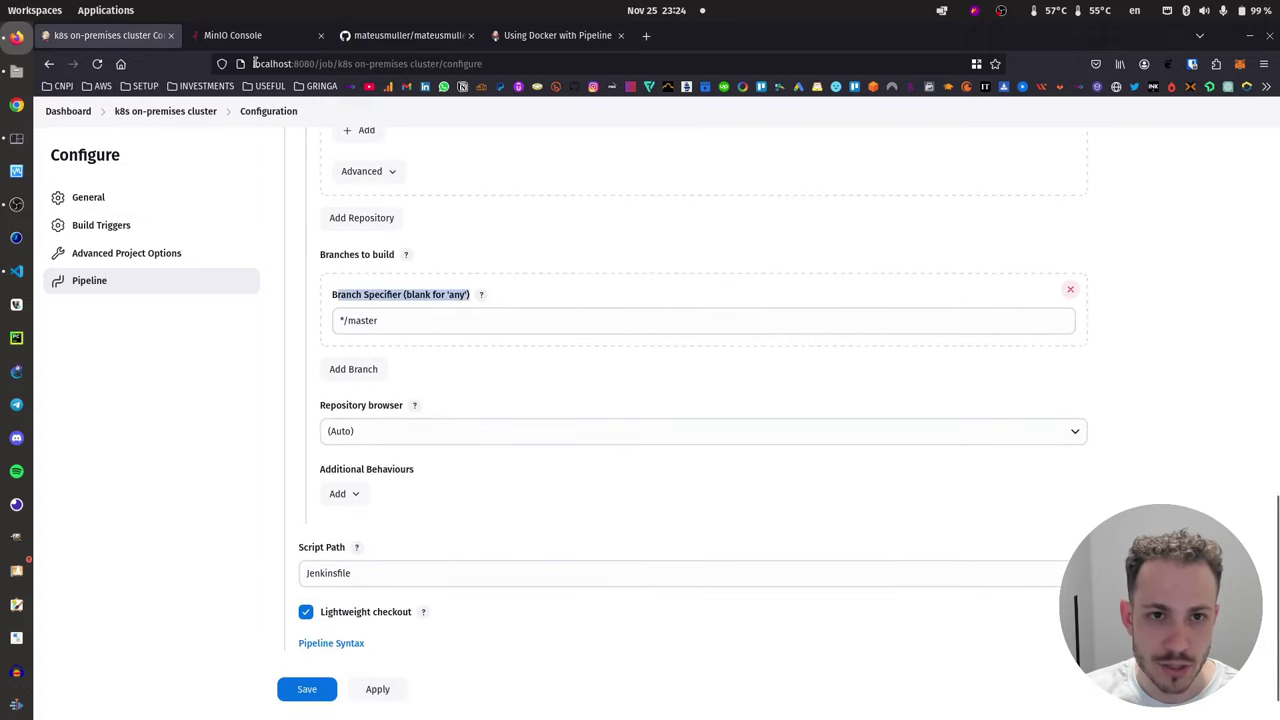
{"action": "left_click", "coordinate": [405, 35]}
{"action": "left_click", "coordinate": [105, 35]}
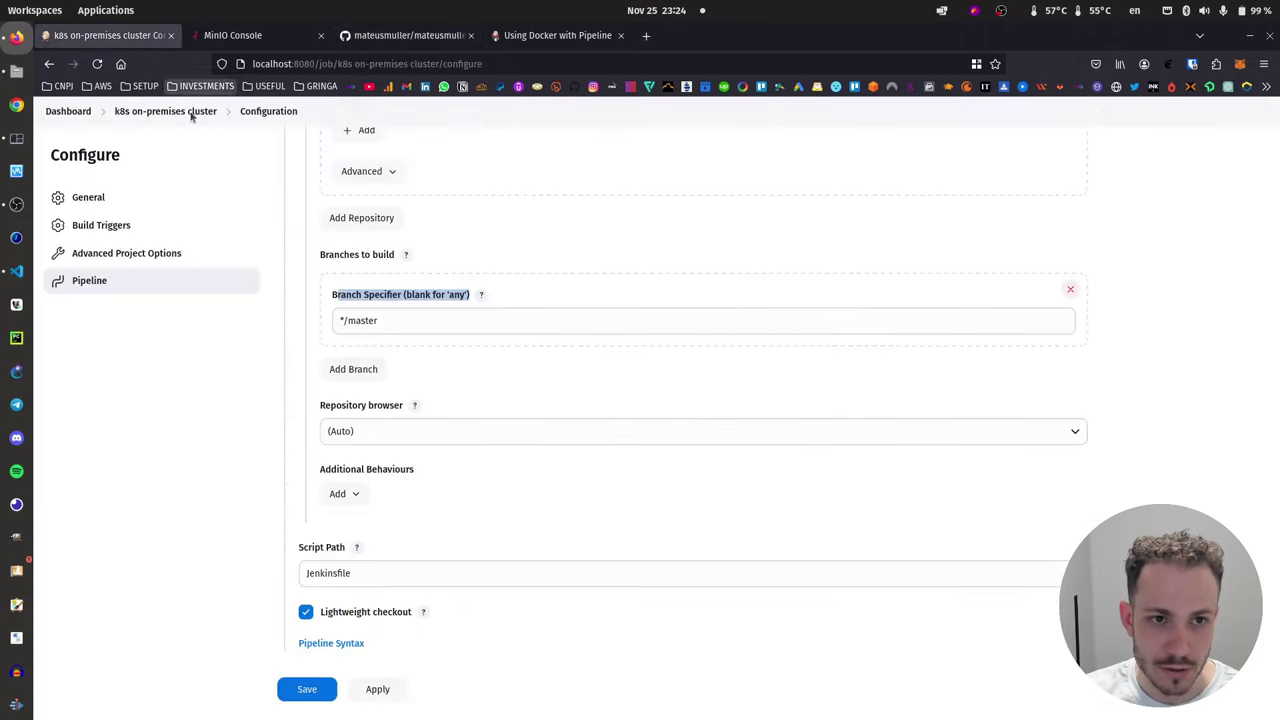
{"action": "double_click", "coordinate": [389, 318]}
{"action": "type", "text": "main"}
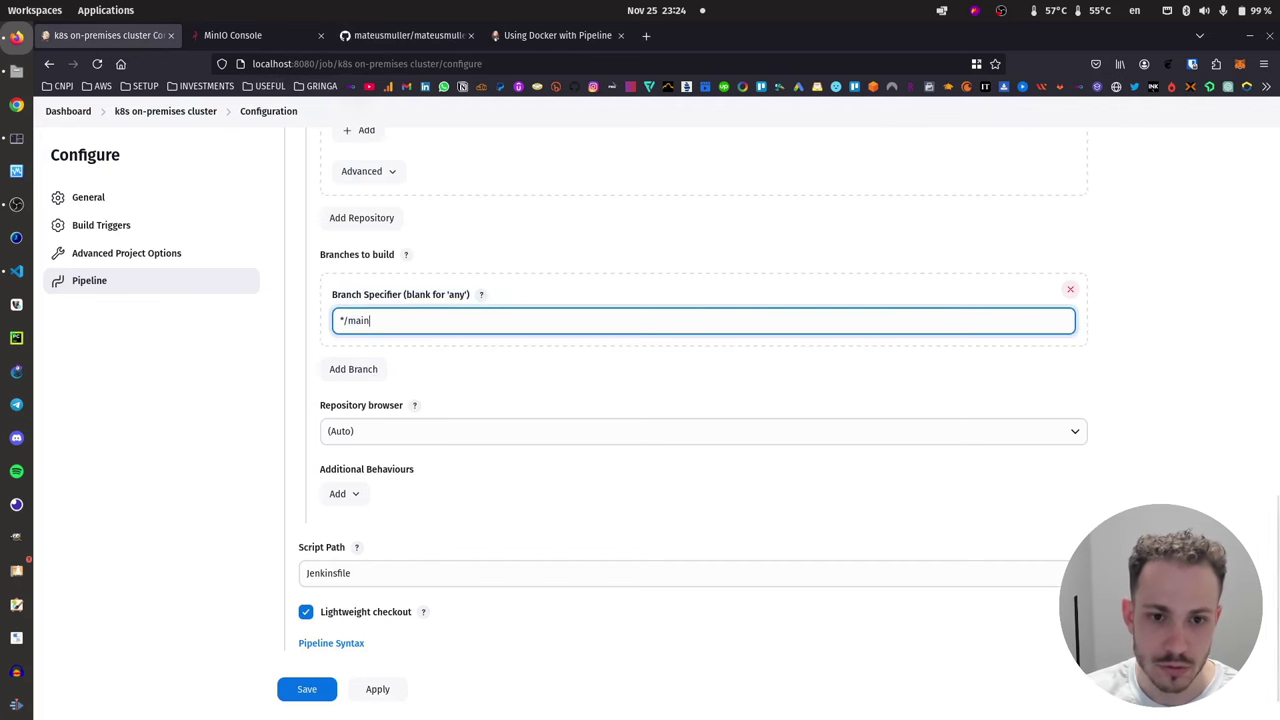
{"action": "scroll", "coordinate": [398, 342], "scroll_direction": "down", "scroll_amount": 1}
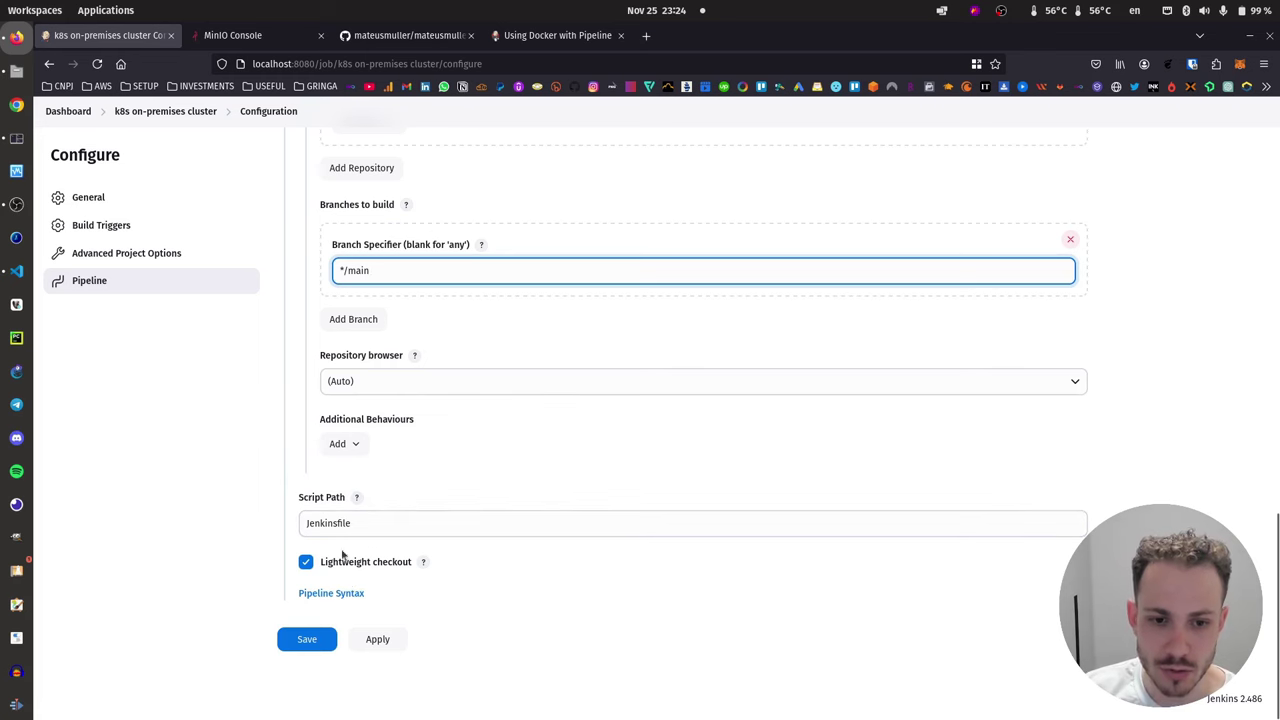
{"action": "left_click", "coordinate": [328, 641]}
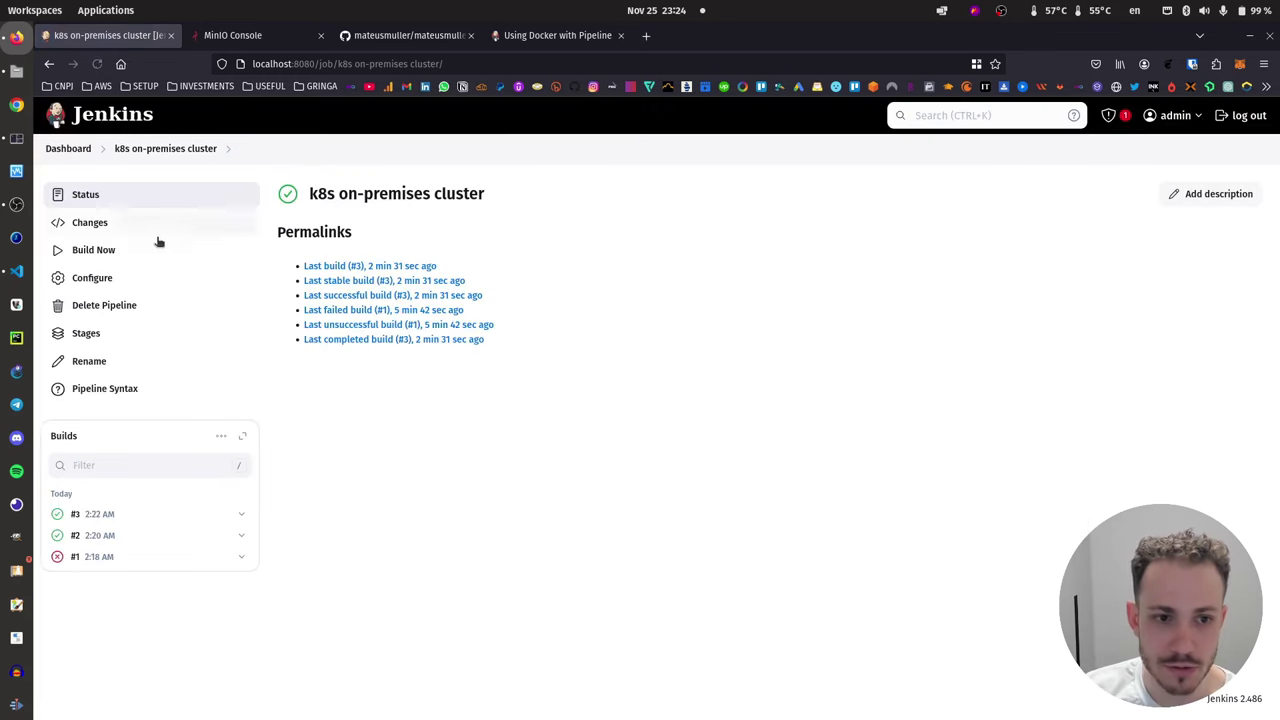
- Start a new build of the job, examine its console output and return to the job's page
{"action": "left_click", "coordinate": [111, 255]}
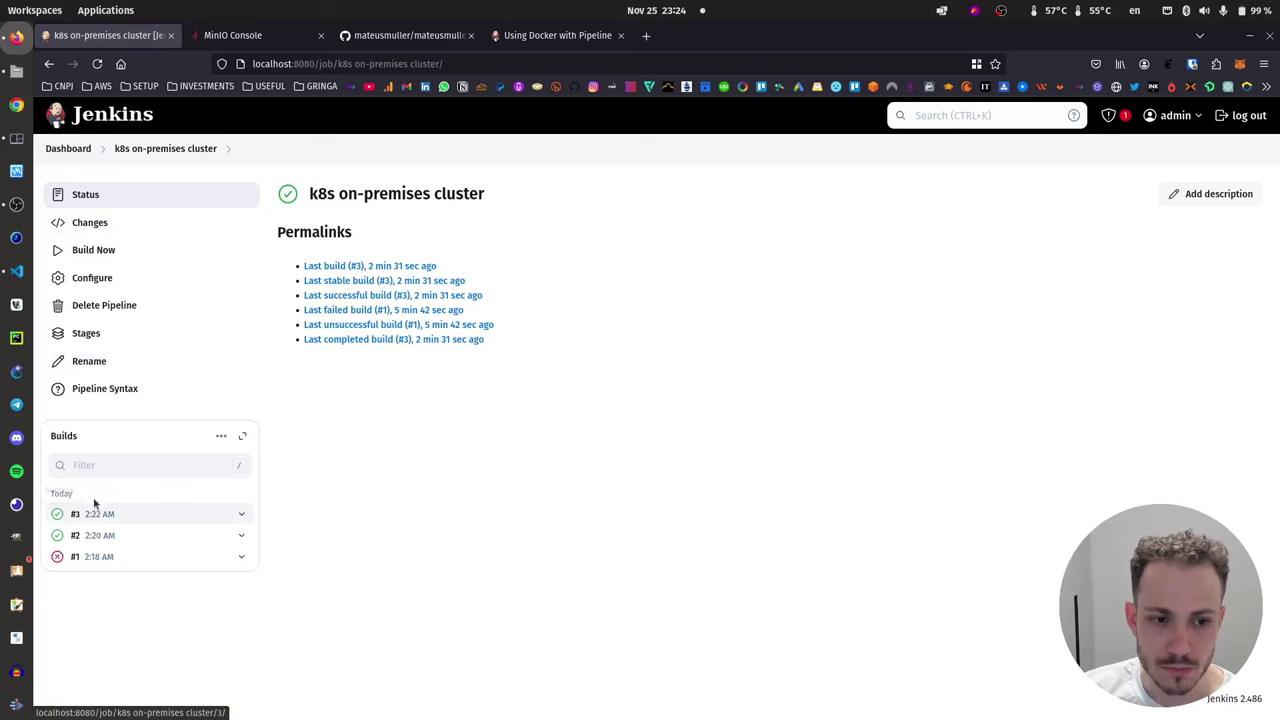
{"action": "left_click", "coordinate": [57, 513]}
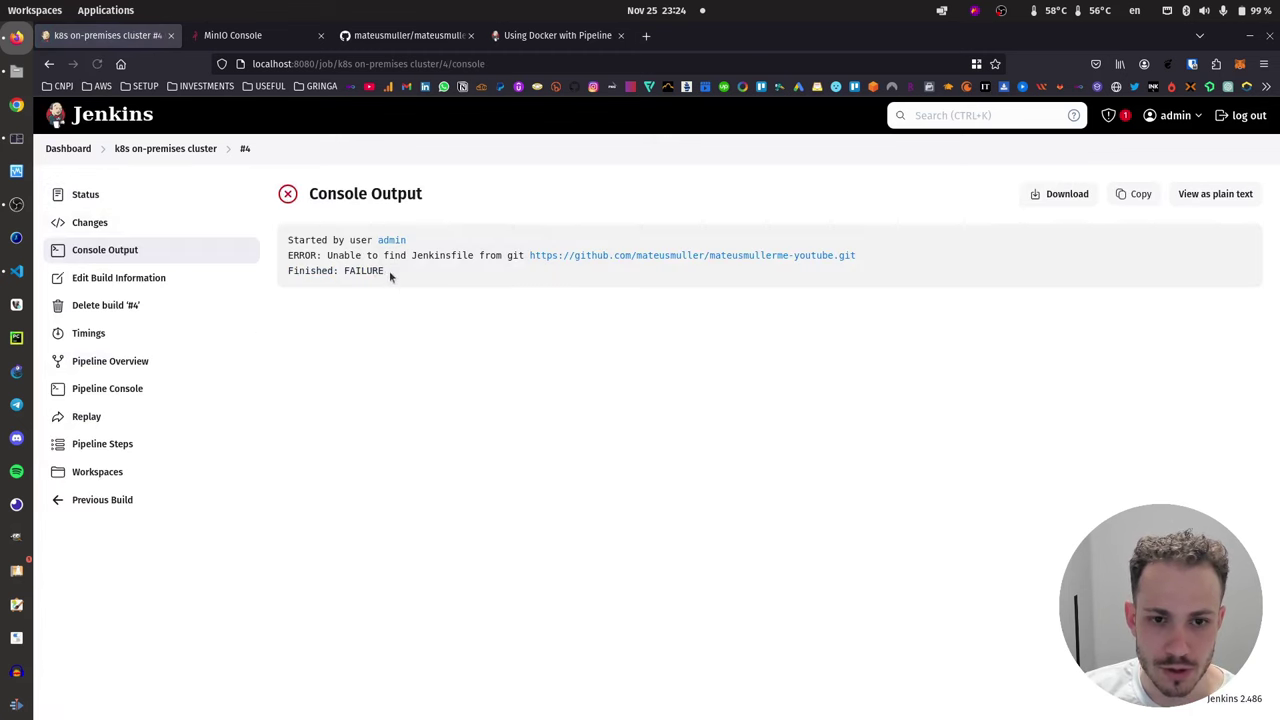
{"action": "left_click_drag", "start_coordinate": [296, 255], "coordinate": [524, 256]}
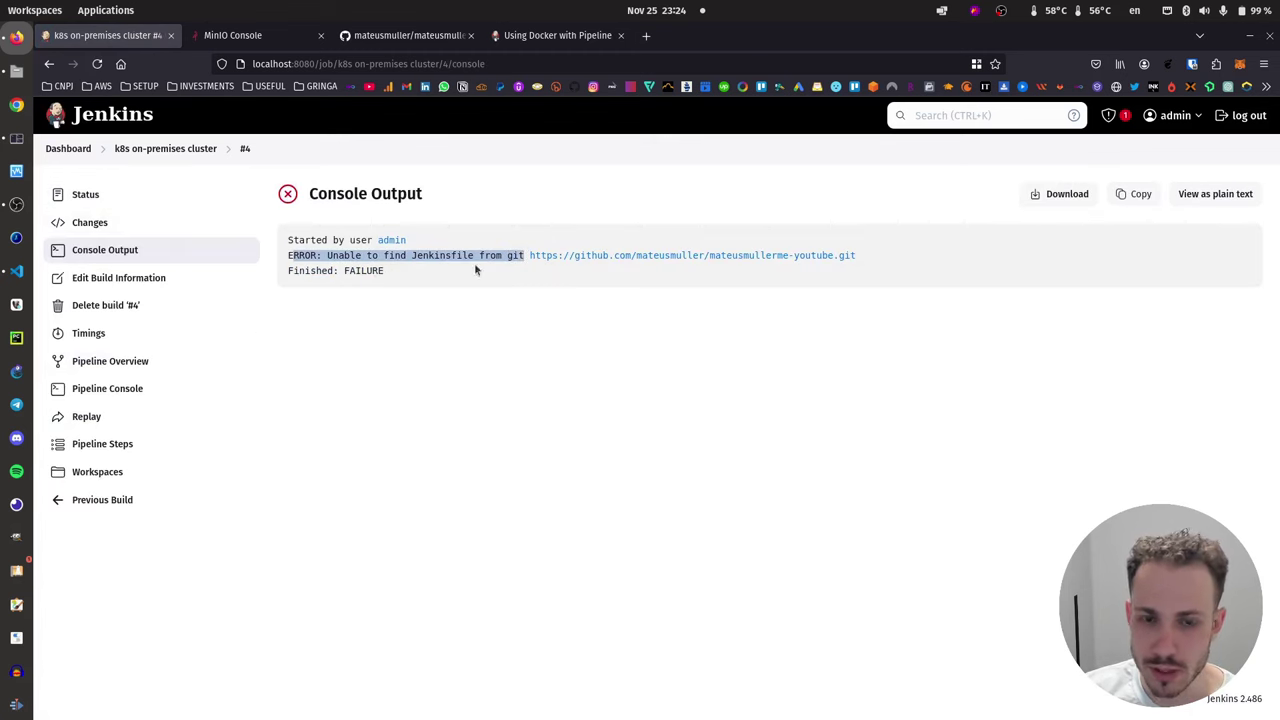
{"action": "left_click", "coordinate": [154, 150]}
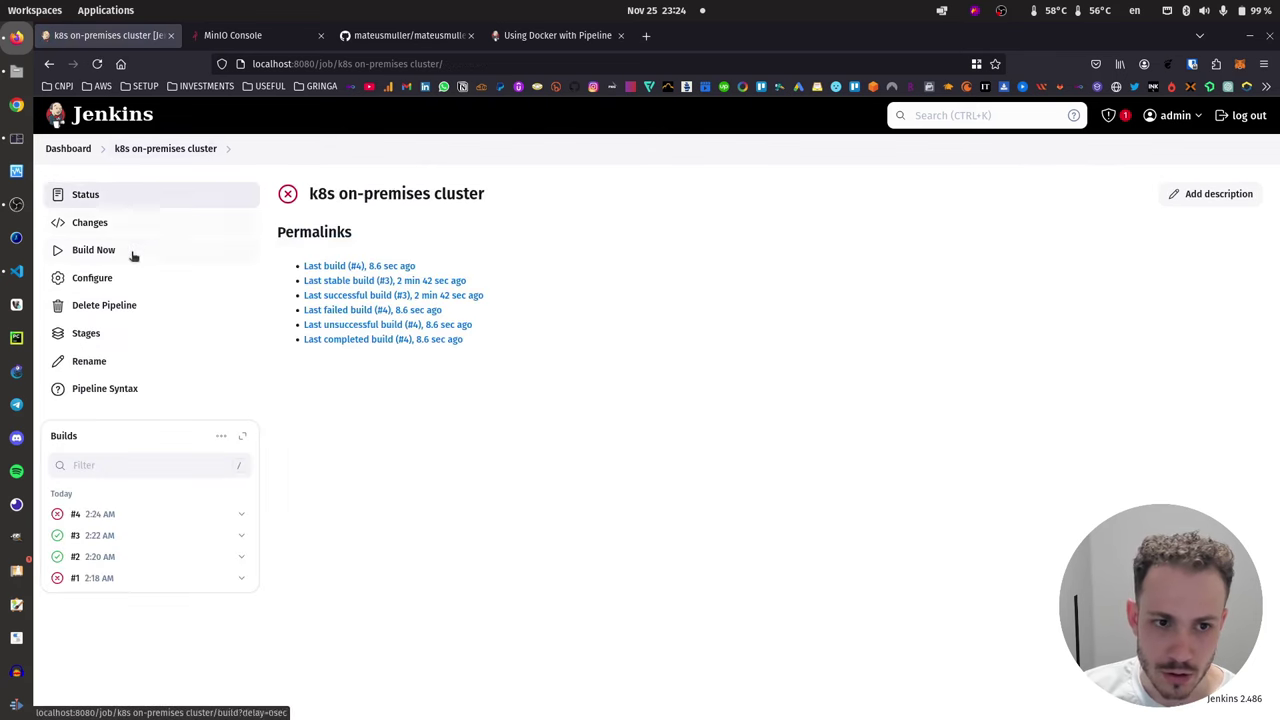
- Open the kubernetes/02_kubernetes_production_ready folder of the GitHub repository and select its folder name in the path
{"action": "left_click", "coordinate": [420, 35]}
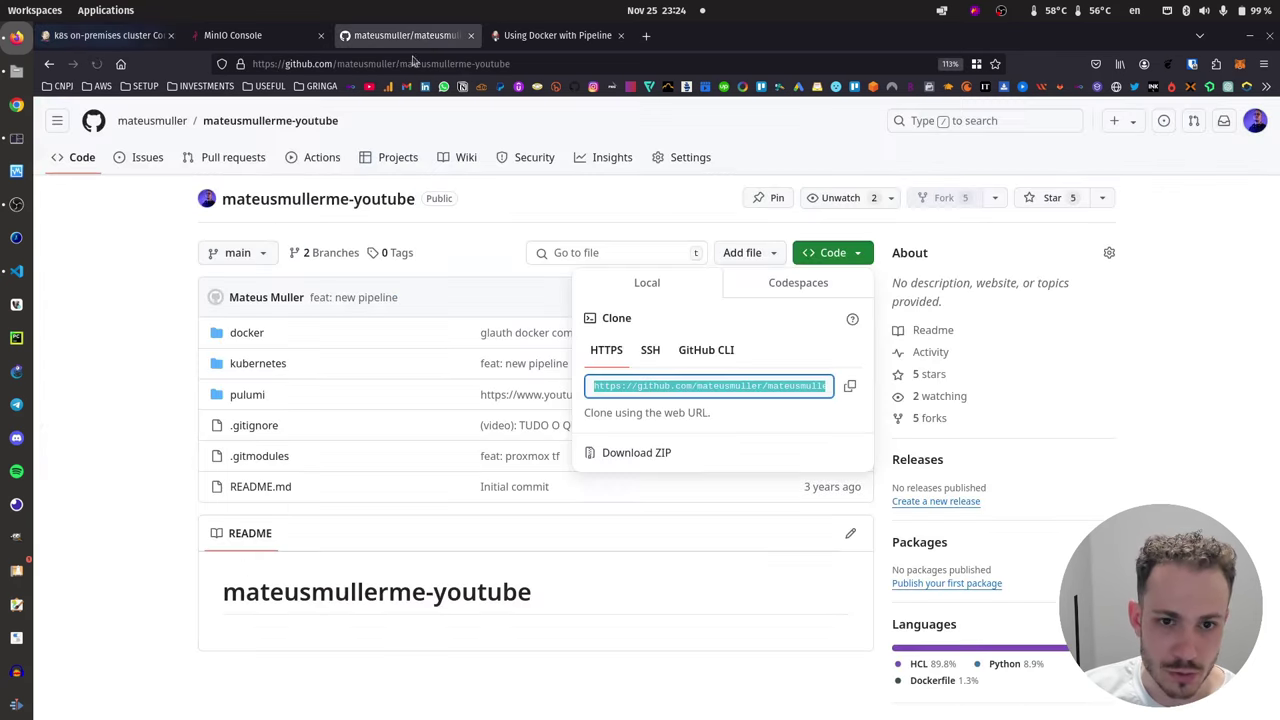
{"action": "left_click", "coordinate": [272, 365]}
{"action": "left_click", "coordinate": [366, 377]}
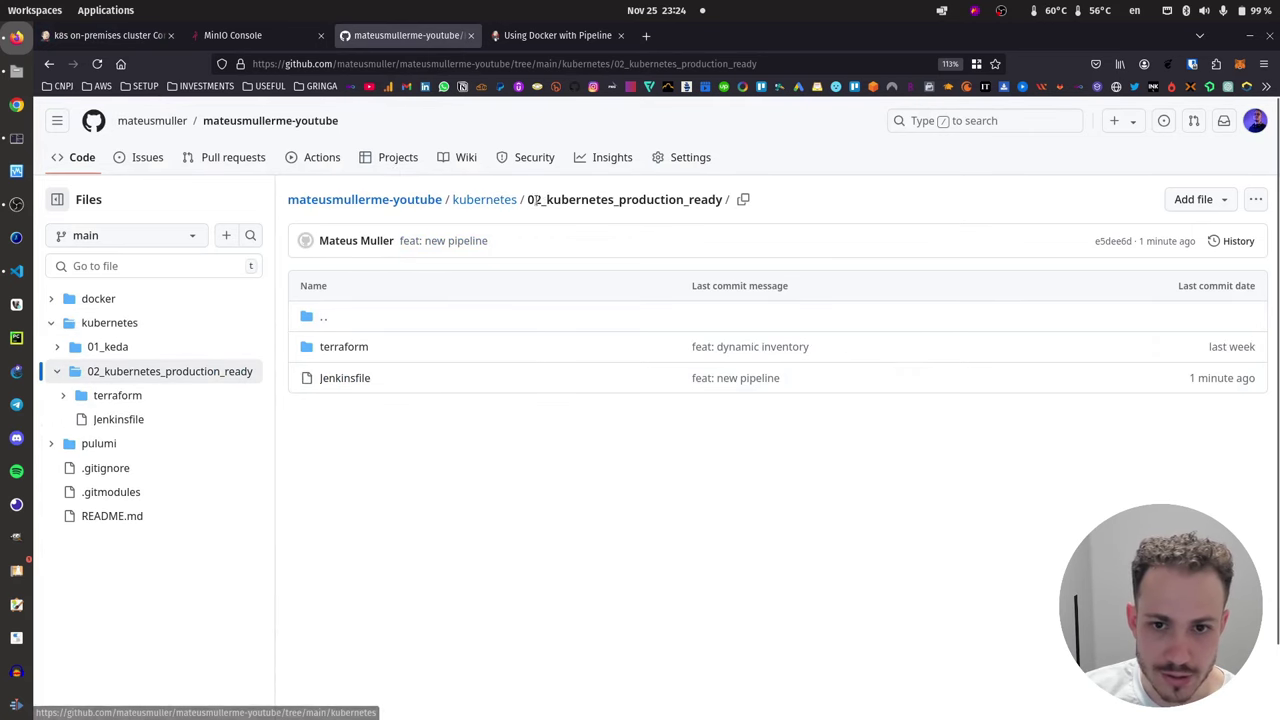
{"action": "left_click_drag", "start_coordinate": [535, 200], "coordinate": [631, 197]}
{"action": "double_click", "coordinate": [631, 197]}
- Copy the kubernetes folder name from GitHub into the Jenkins job's Script Path so that it reads kubernetes/Jenkinsfile
{"action": "left_click", "coordinate": [108, 35]}
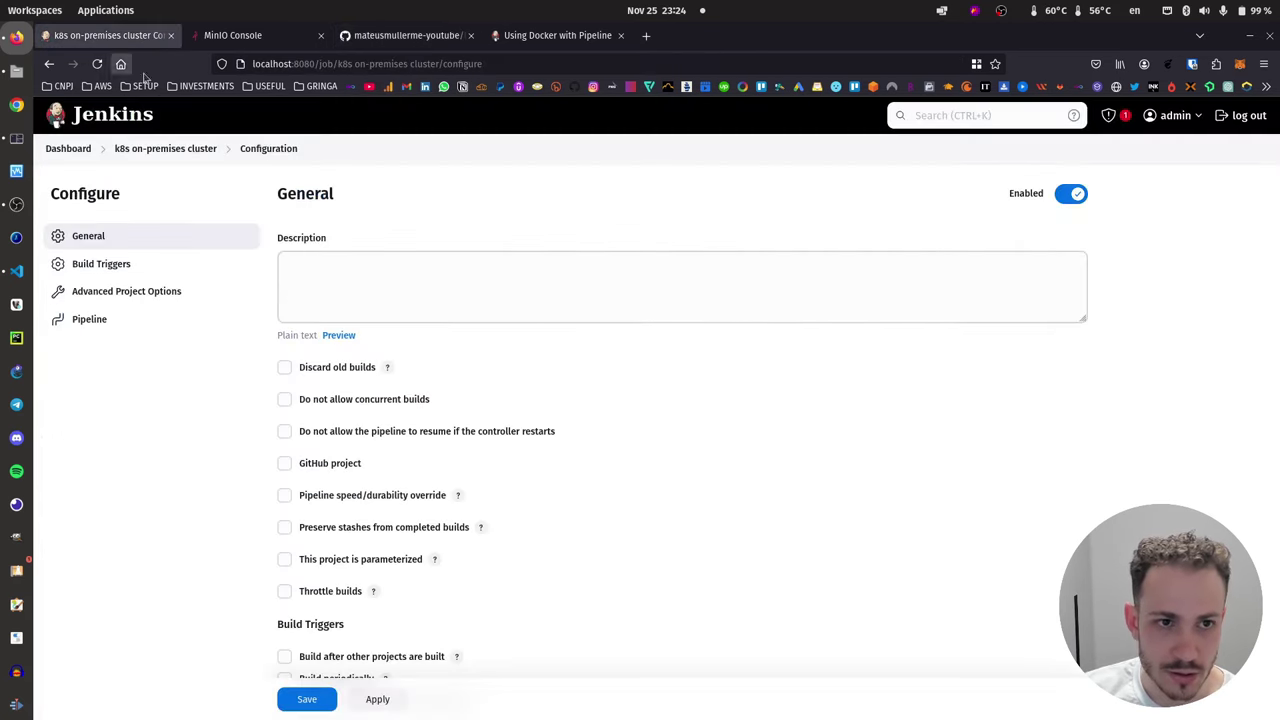
{"action": "scroll", "coordinate": [300, 313], "scroll_direction": "down", "scroll_amount": 3}
{"action": "scroll", "coordinate": [300, 313], "scroll_direction": "down", "scroll_amount": 10}
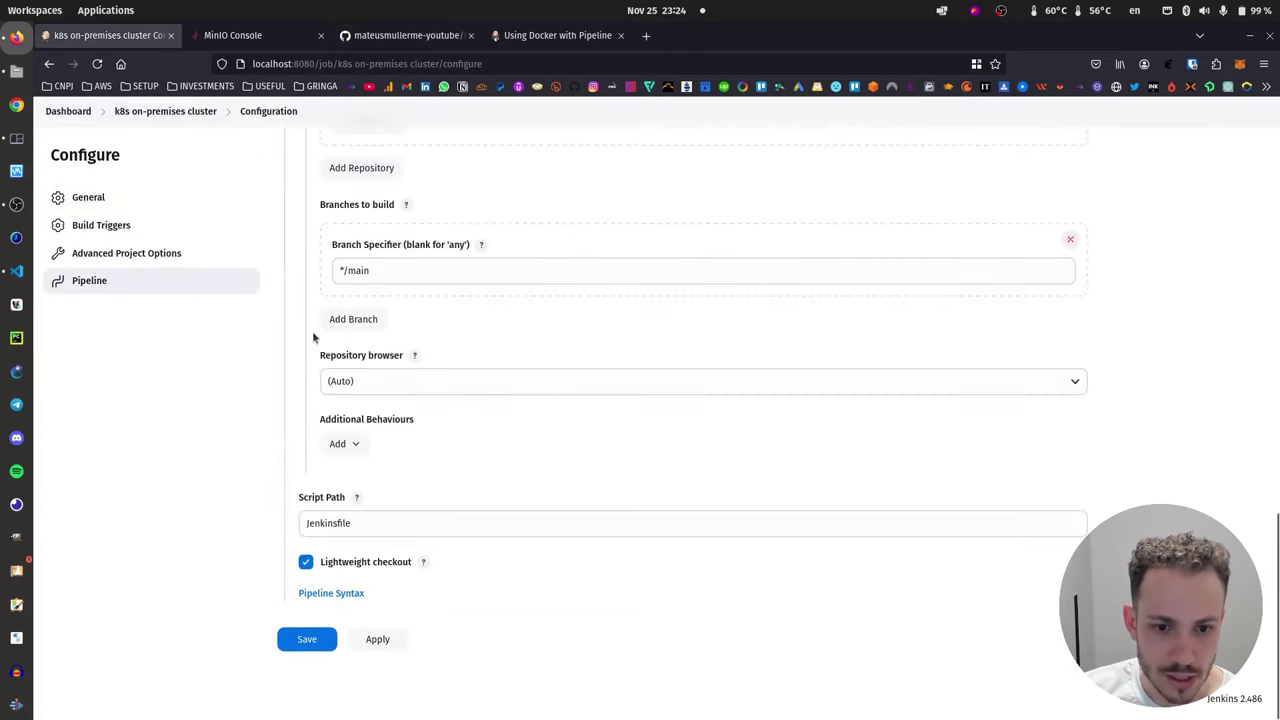
{"action": "left_click", "coordinate": [378, 524]}
{"action": "left_click", "coordinate": [405, 35]}
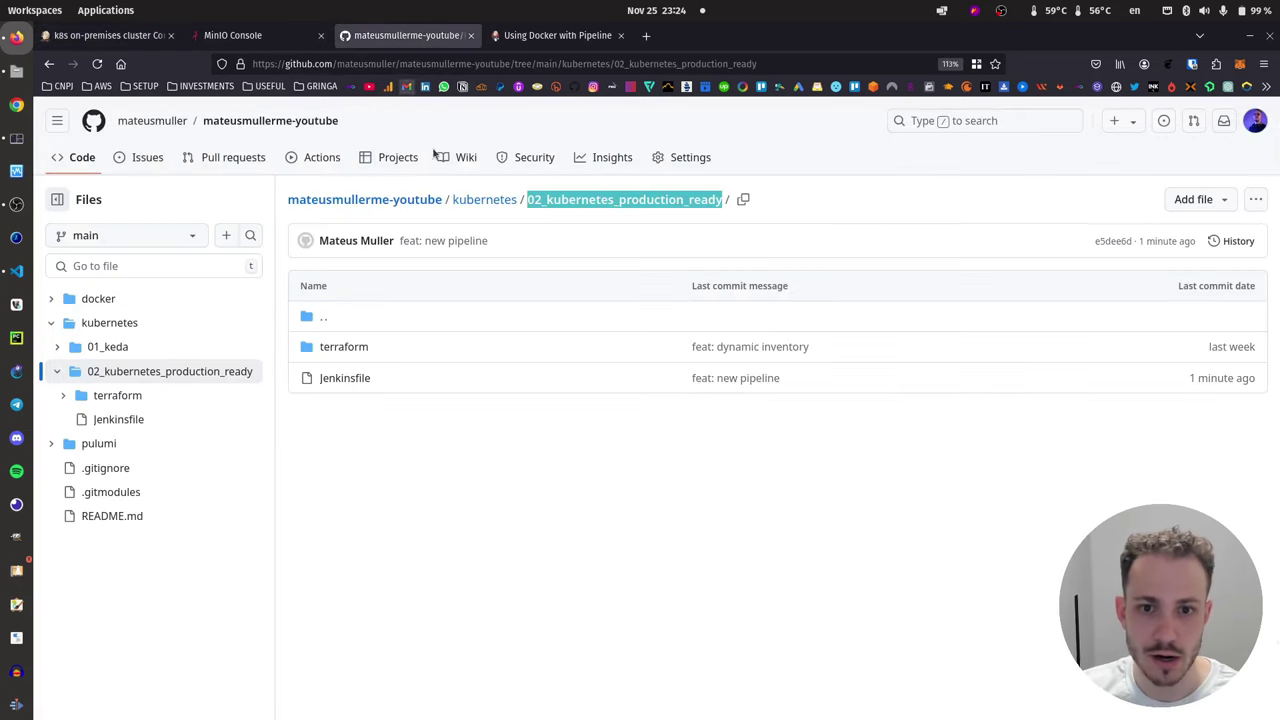
{"action": "left_click_drag", "start_coordinate": [517, 200], "coordinate": [453, 200]}
{"action": "key", "text": "ctrl+c"}
{"action": "left_click", "coordinate": [105, 35]}
{"action": "key", "text": "Home"}
{"action": "key", "text": "ctrl+v"}
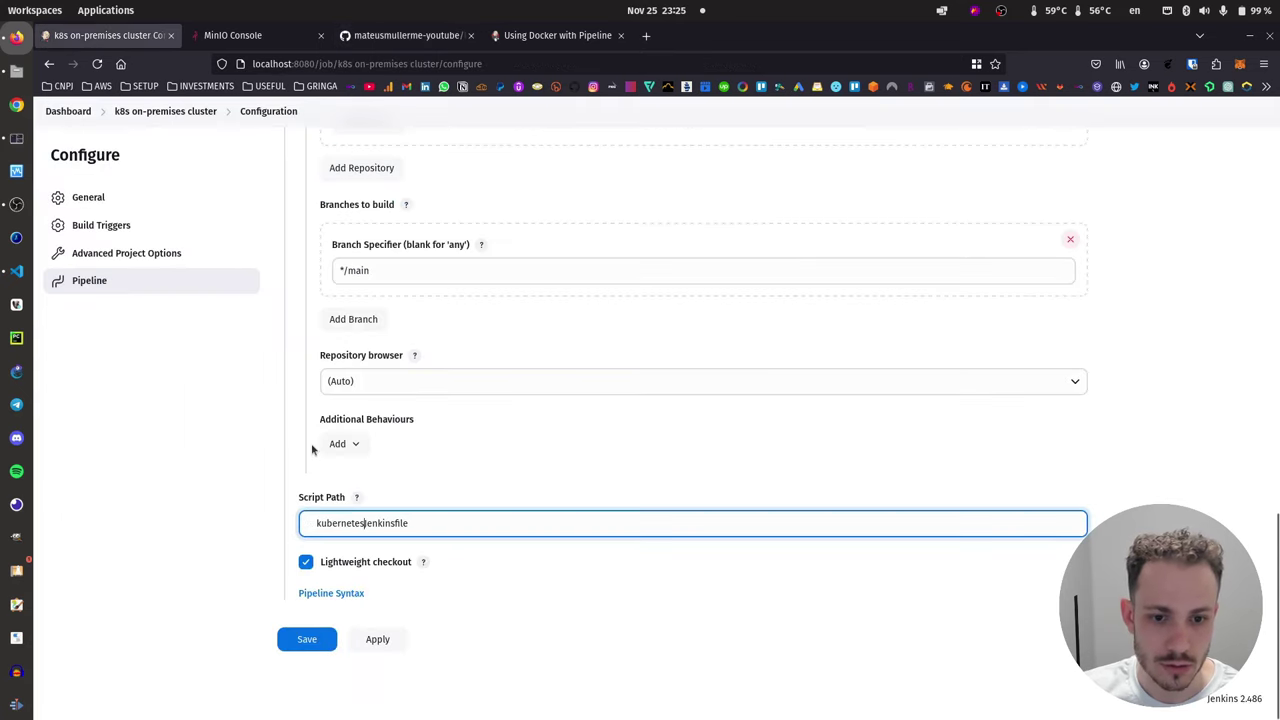
{"action": "key", "text": "Left"}
{"action": "key", "text": "Left"}
{"action": "key", "text": "Left"}
{"action": "key", "text": "Left"}
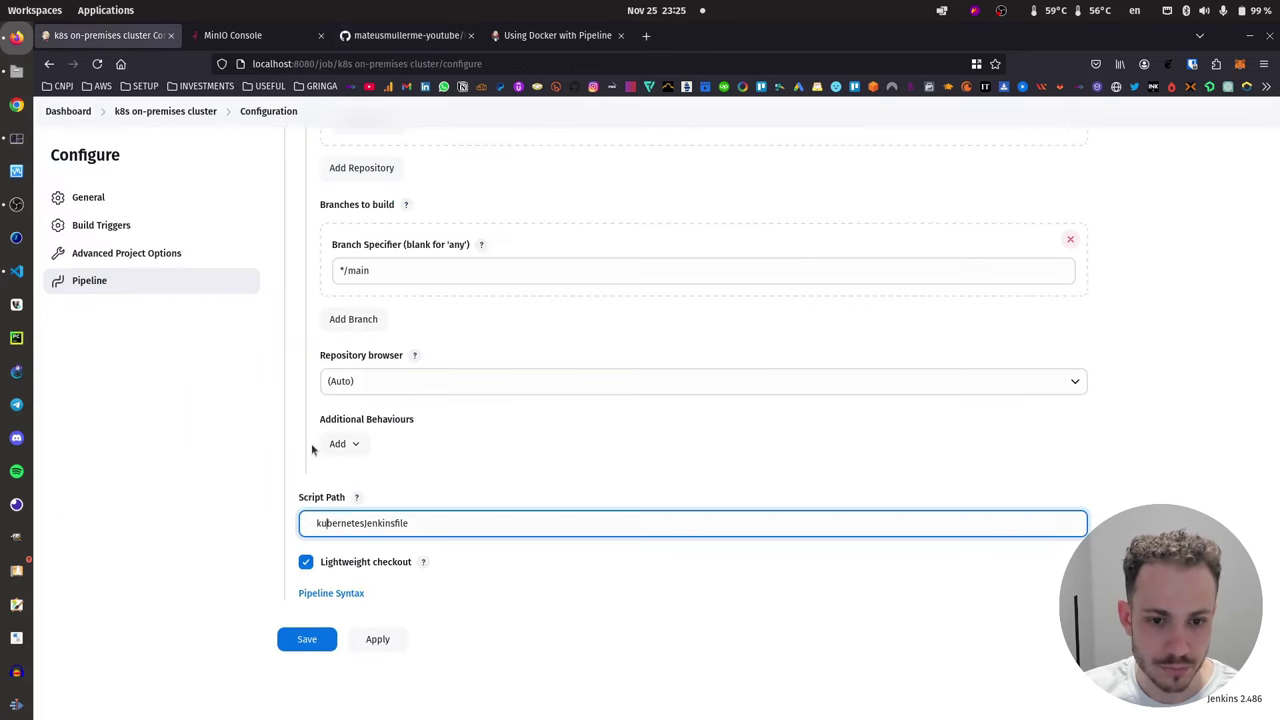
{"action": "key", "text": "BackSpace"}
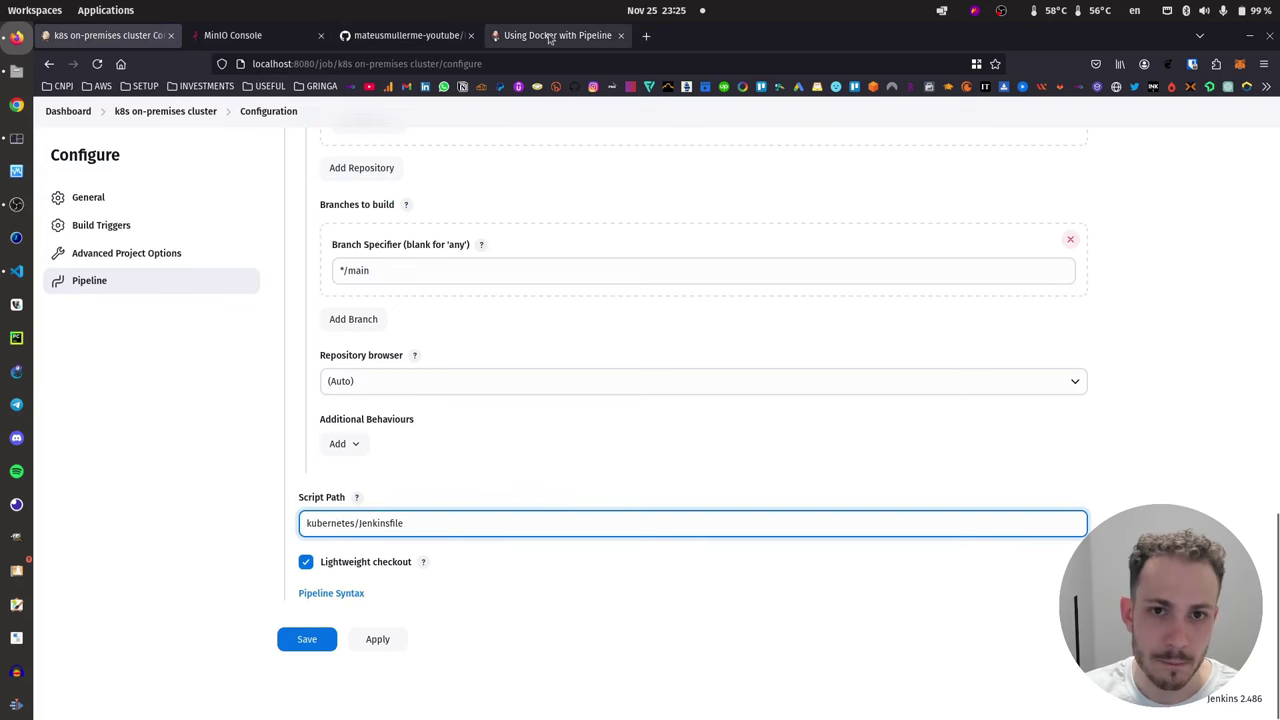
- Copy the 02_kubernetes_production_ready folder name from GitHub and extend the Script Path to kubernetes/02_kubernetes_production_ready/Jenkinsfile
{"action": "left_click", "coordinate": [405, 35]}
{"action": "double_click", "coordinate": [610, 197]}
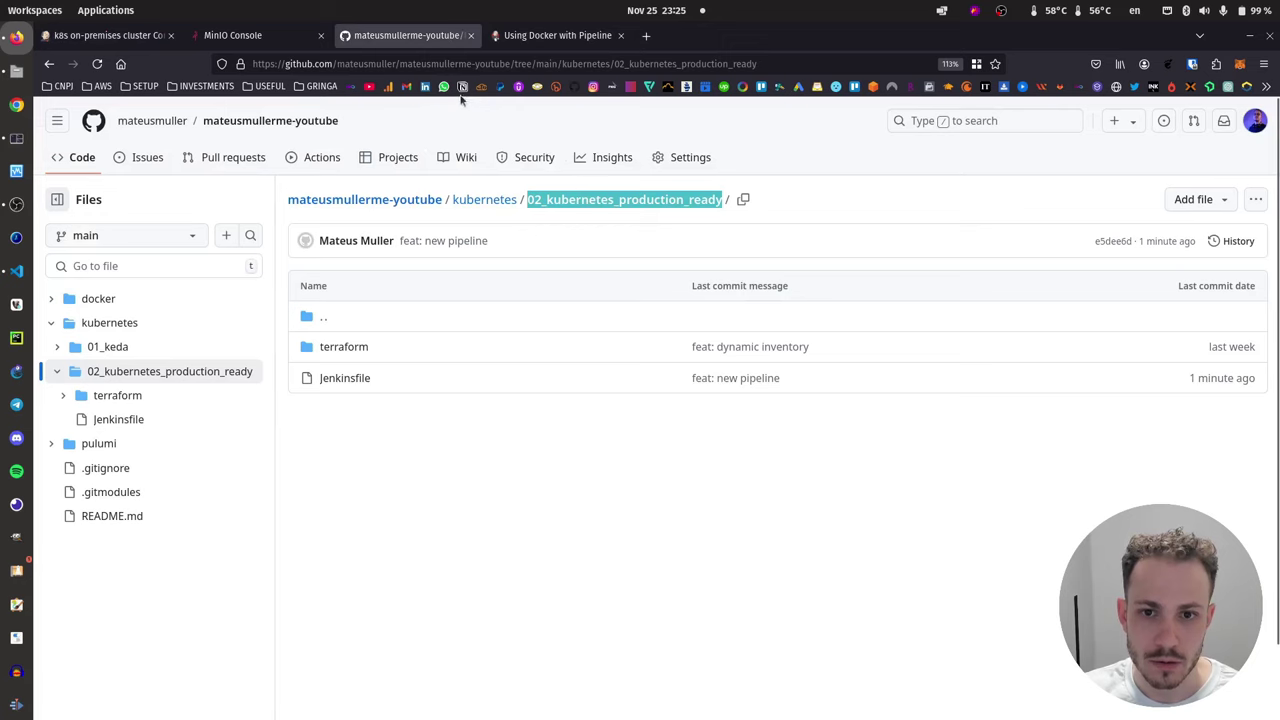
{"action": "left_click", "coordinate": [110, 35]}
{"action": "key", "text": "ctrl+v"}
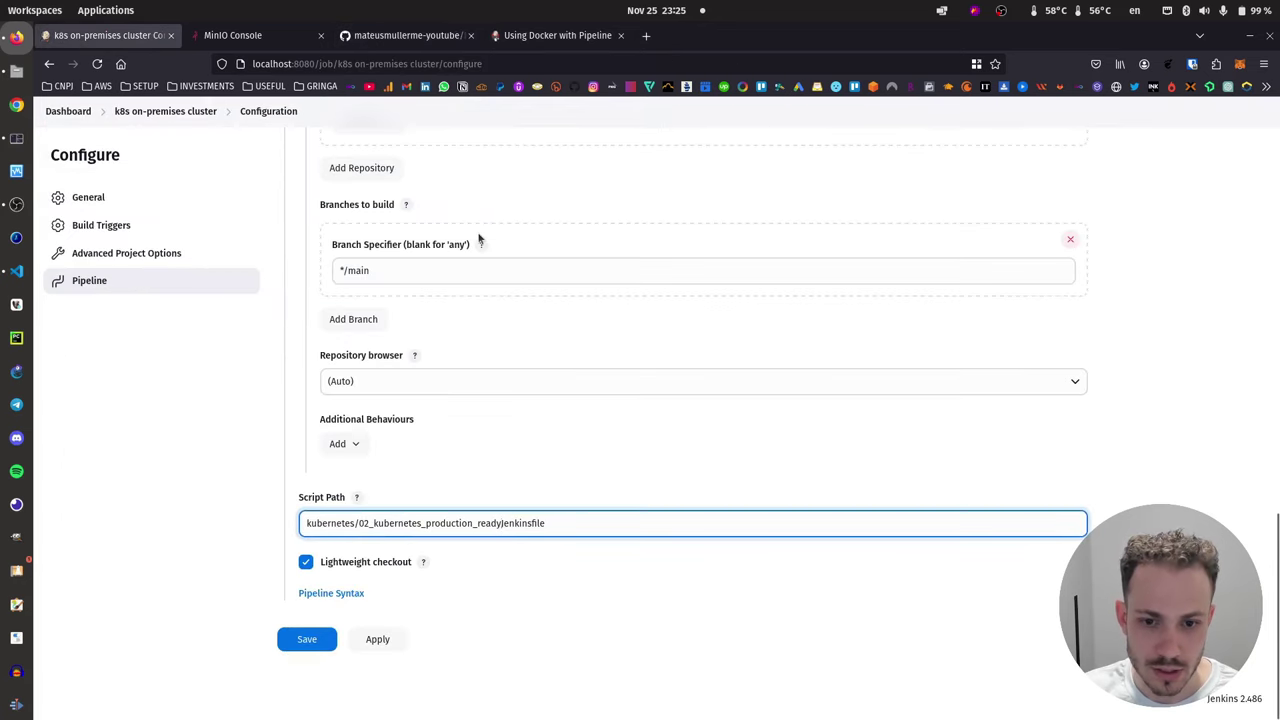
{"action": "type", "text": "/"}
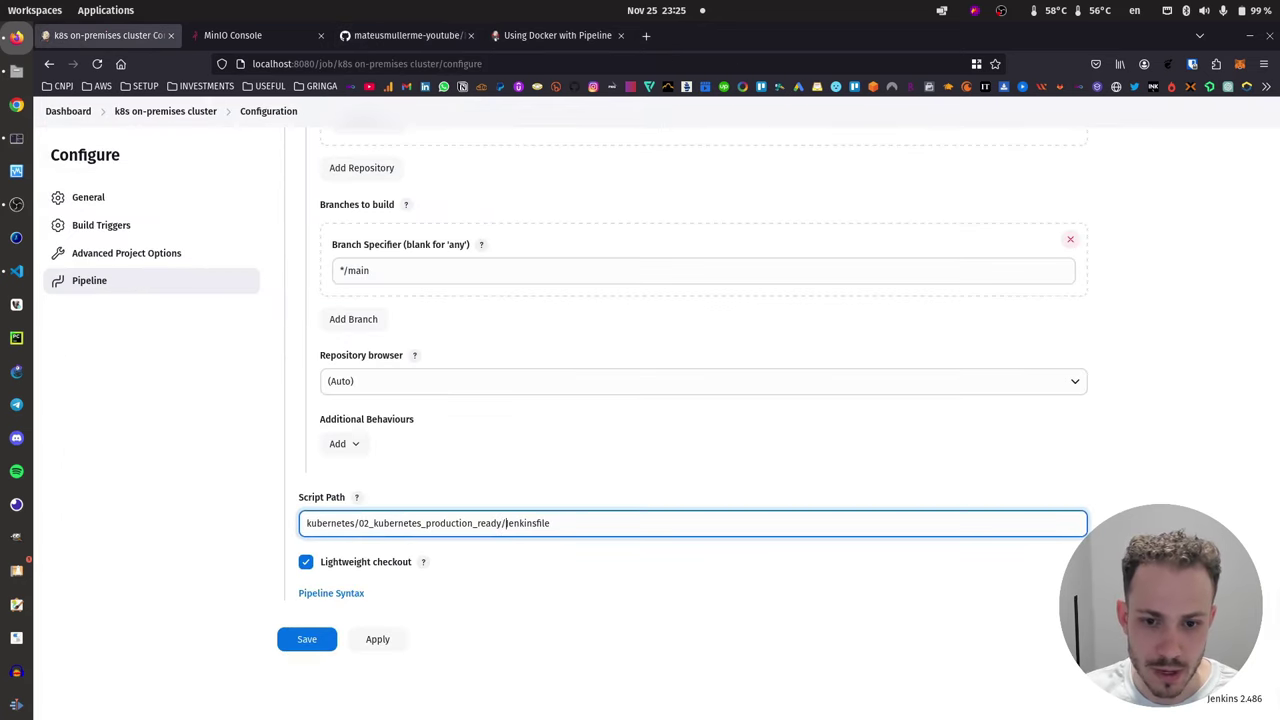
- Save the job configuration, start a new build and open that build's console output
{"action": "left_click", "coordinate": [307, 640]}
{"action": "left_click", "coordinate": [137, 249]}
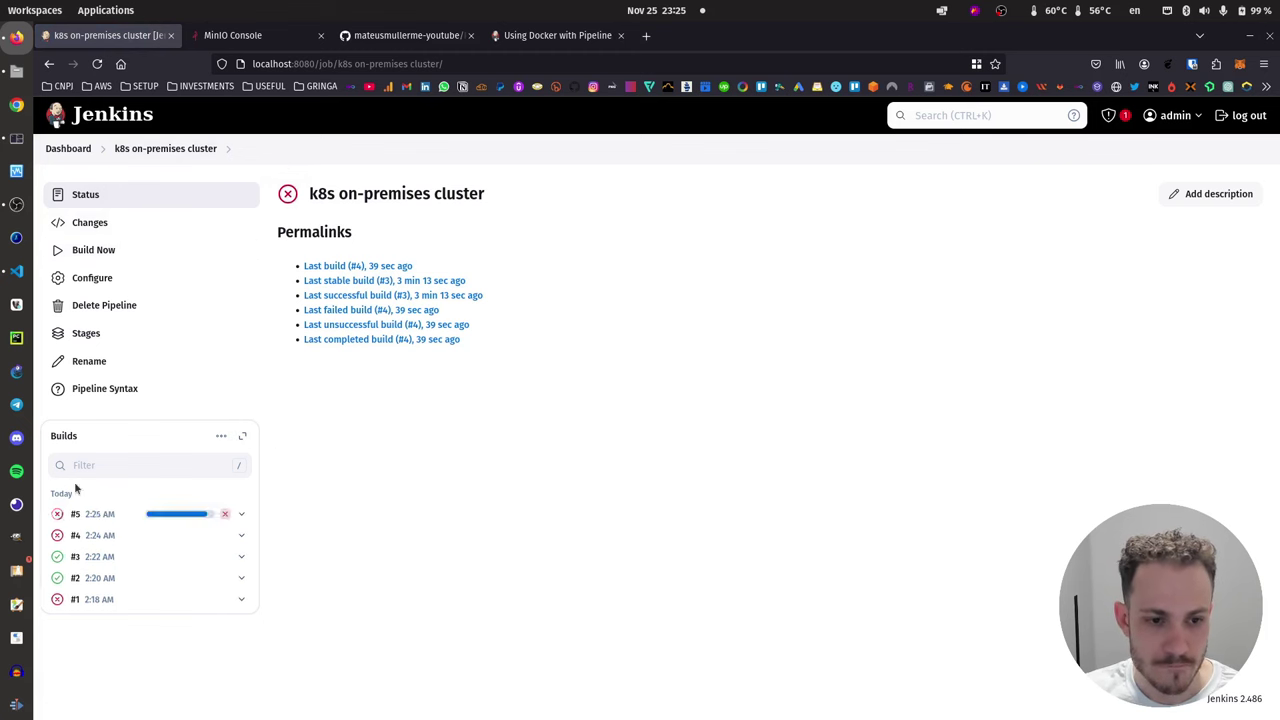
{"action": "left_click", "coordinate": [57, 514]}
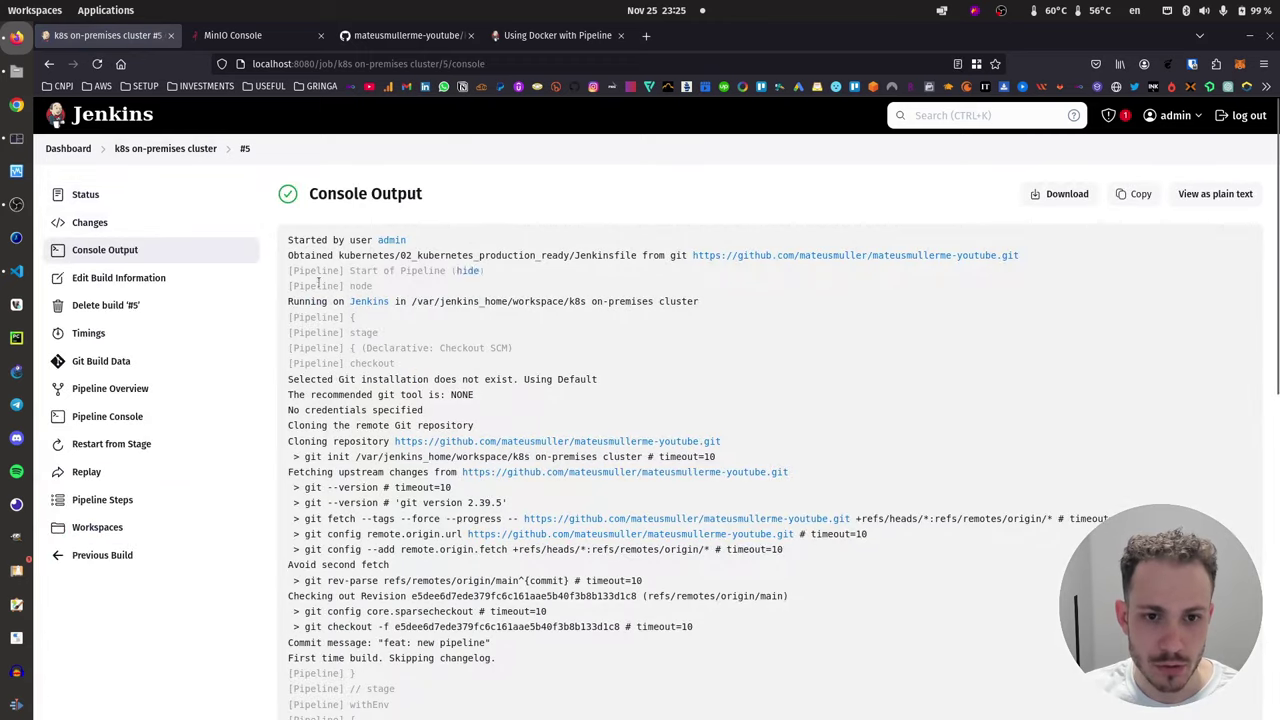
- Examine the build's console output for the Jenkinsfile source, the Git checkout, the alpine container run and the Hello stage's echo
{"action": "left_click_drag", "start_coordinate": [288, 302], "coordinate": [446, 302]}
{"action": "left_click_drag", "start_coordinate": [316, 256], "coordinate": [632, 257]}
{"action": "left_click_drag", "start_coordinate": [1090, 262], "coordinate": [838, 257]}
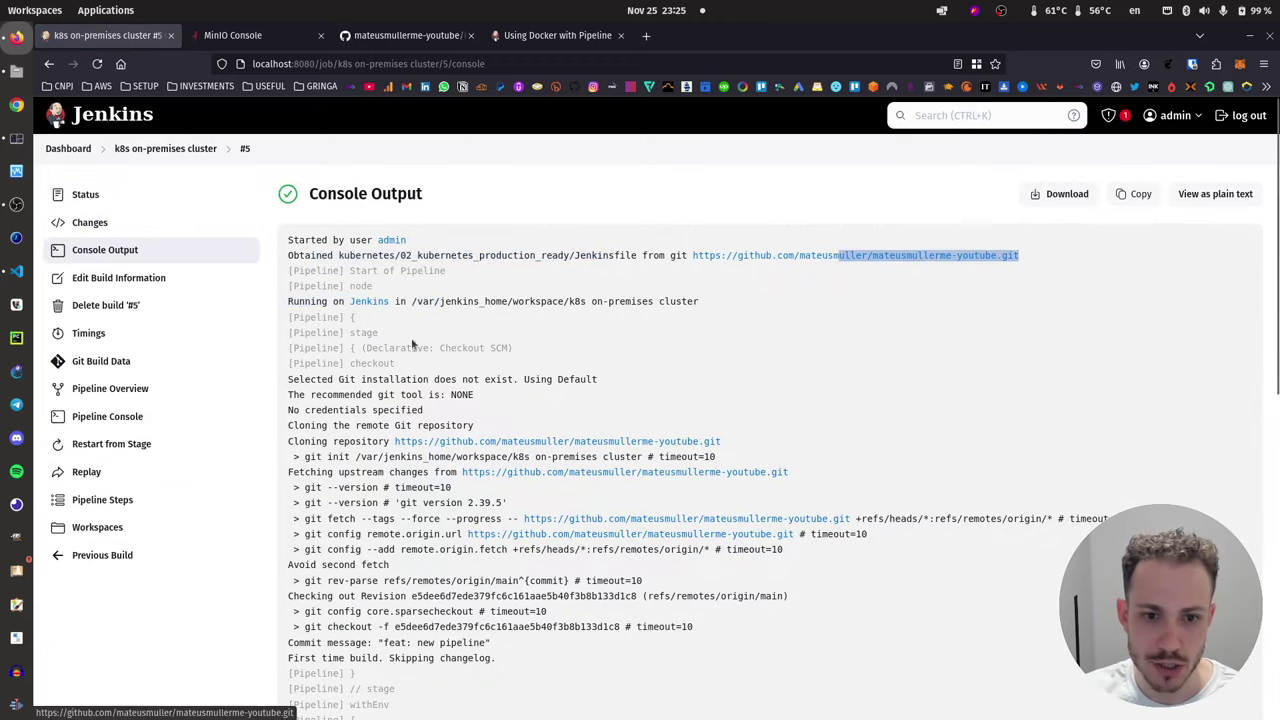
{"action": "scroll", "coordinate": [412, 344], "scroll_direction": "down", "scroll_amount": 3}
{"action": "left_click_drag", "start_coordinate": [289, 272], "coordinate": [567, 495]}
{"action": "left_click", "coordinate": [567, 495]}
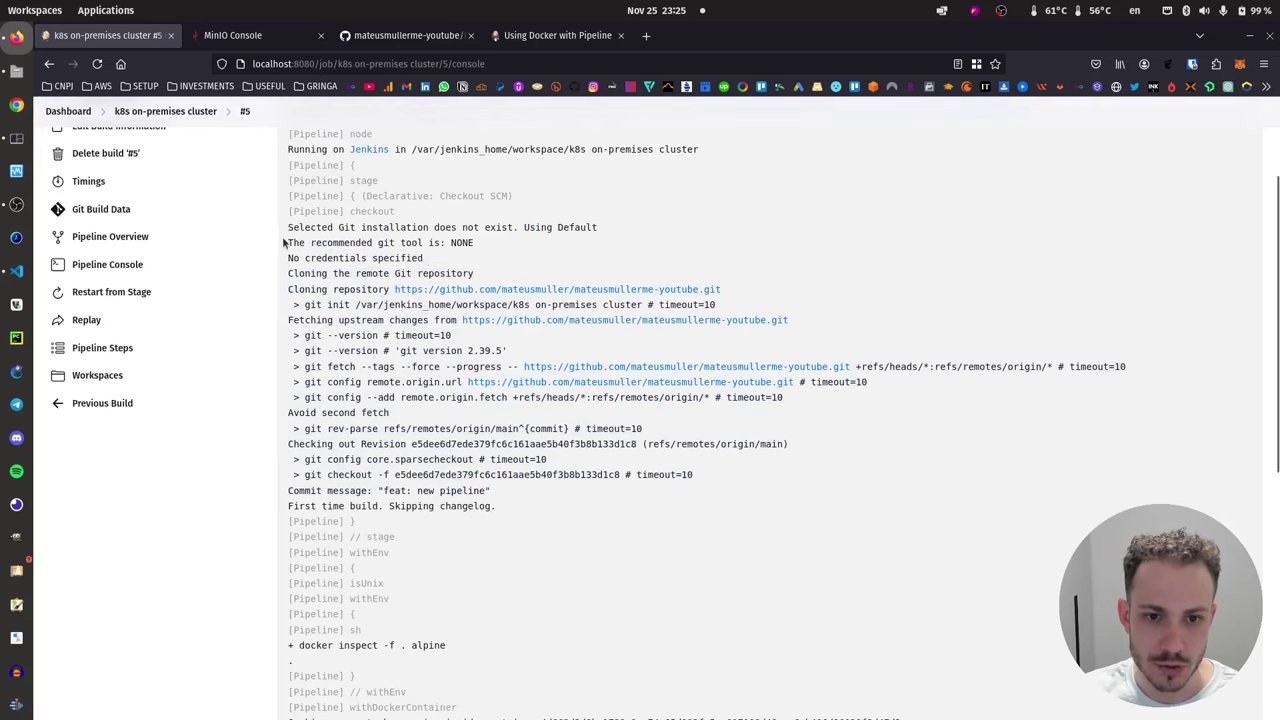
{"action": "left_click_drag", "start_coordinate": [284, 242], "coordinate": [810, 522]}
{"action": "left_click_drag", "start_coordinate": [476, 234], "coordinate": [447, 523]}
{"action": "scroll", "coordinate": [447, 523], "scroll_direction": "down", "scroll_amount": 5}
{"action": "scroll", "coordinate": [288, 316], "scroll_direction": "down", "scroll_amount": 6}
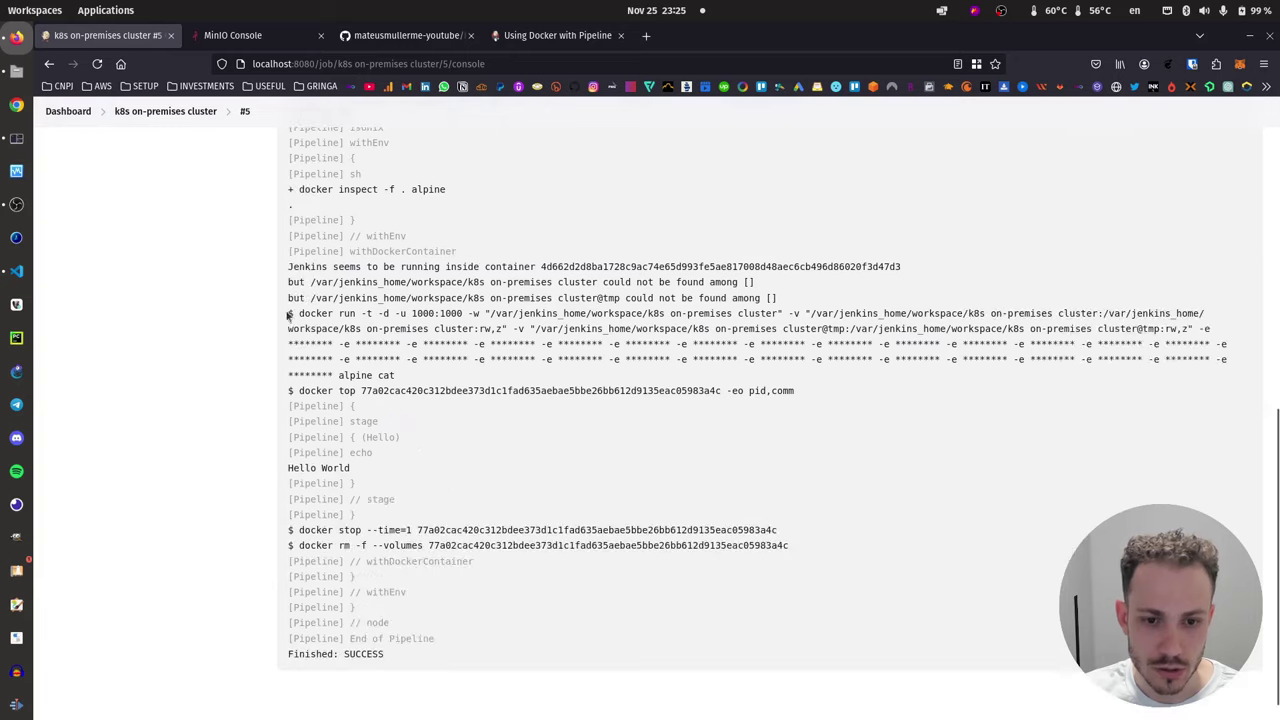
{"action": "left_click_drag", "start_coordinate": [289, 467], "coordinate": [350, 468]}
{"action": "mouse_move", "coordinate": [422, 440]}
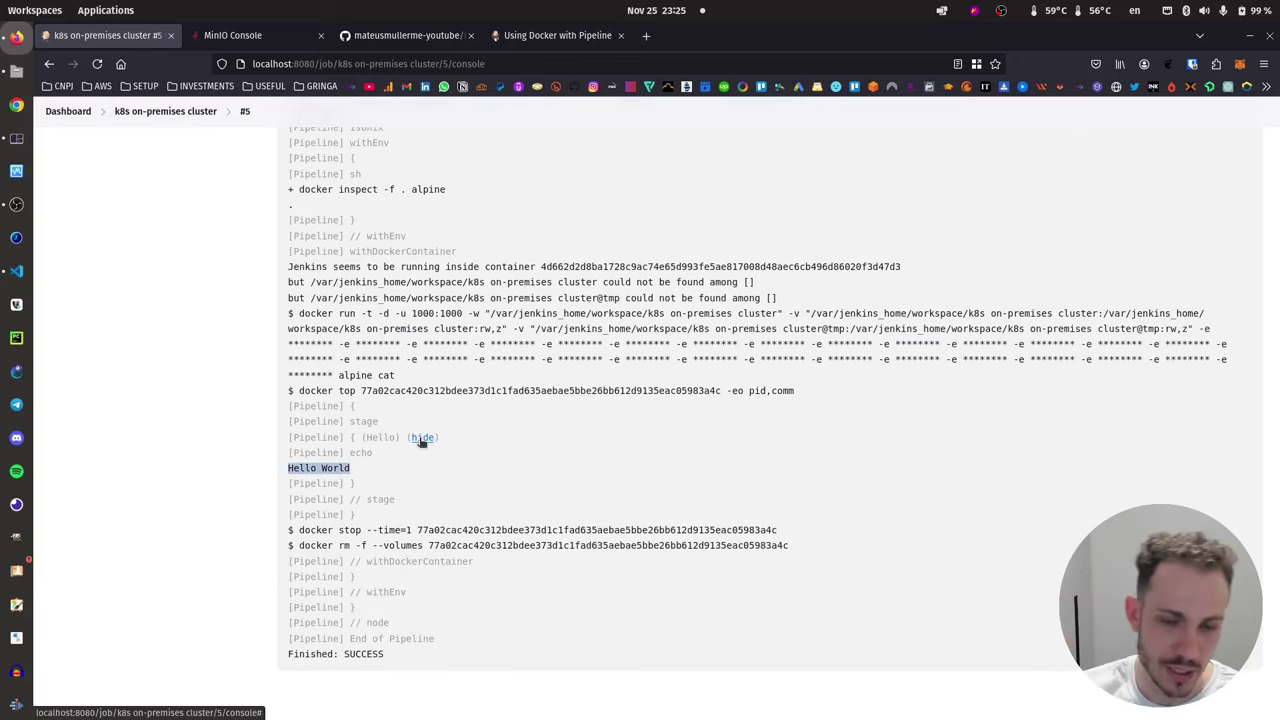
- Open the Jenkinsfile in the GitHub repository's 02_kubernetes_production_ready folder to view its pipeline code
{"action": "left_click", "coordinate": [405, 35]}
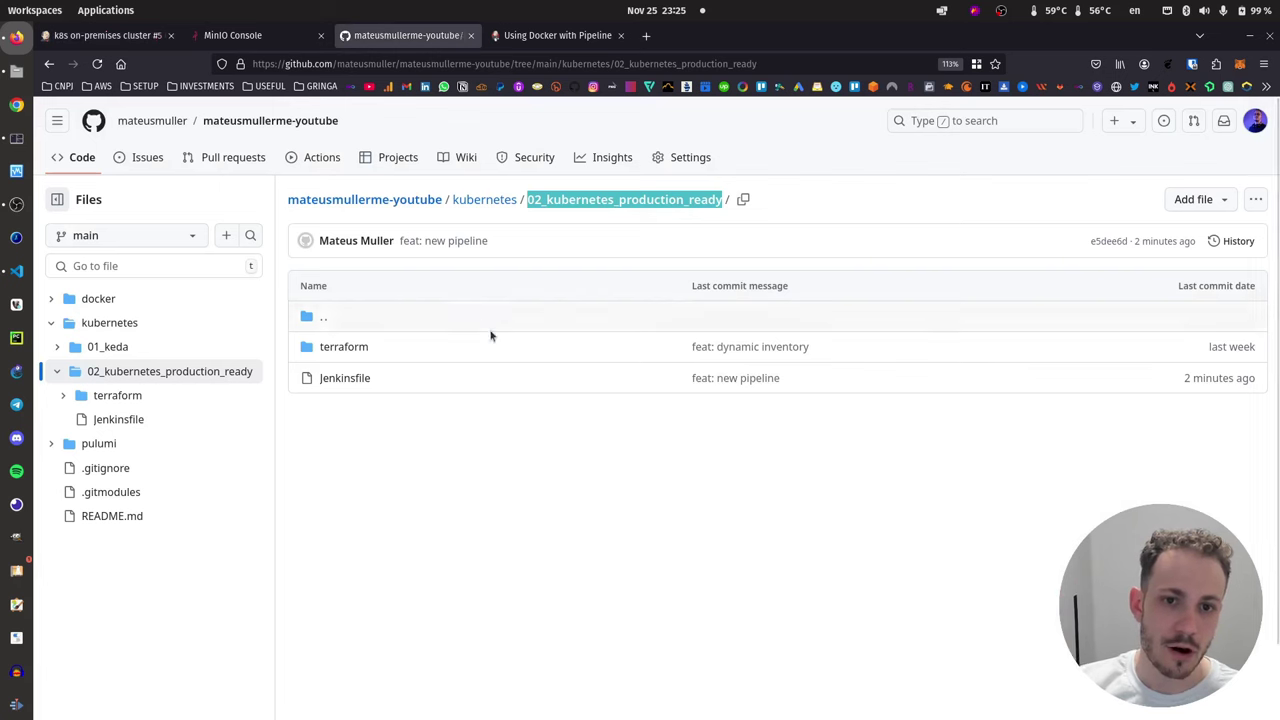
{"action": "left_click", "coordinate": [352, 377]}
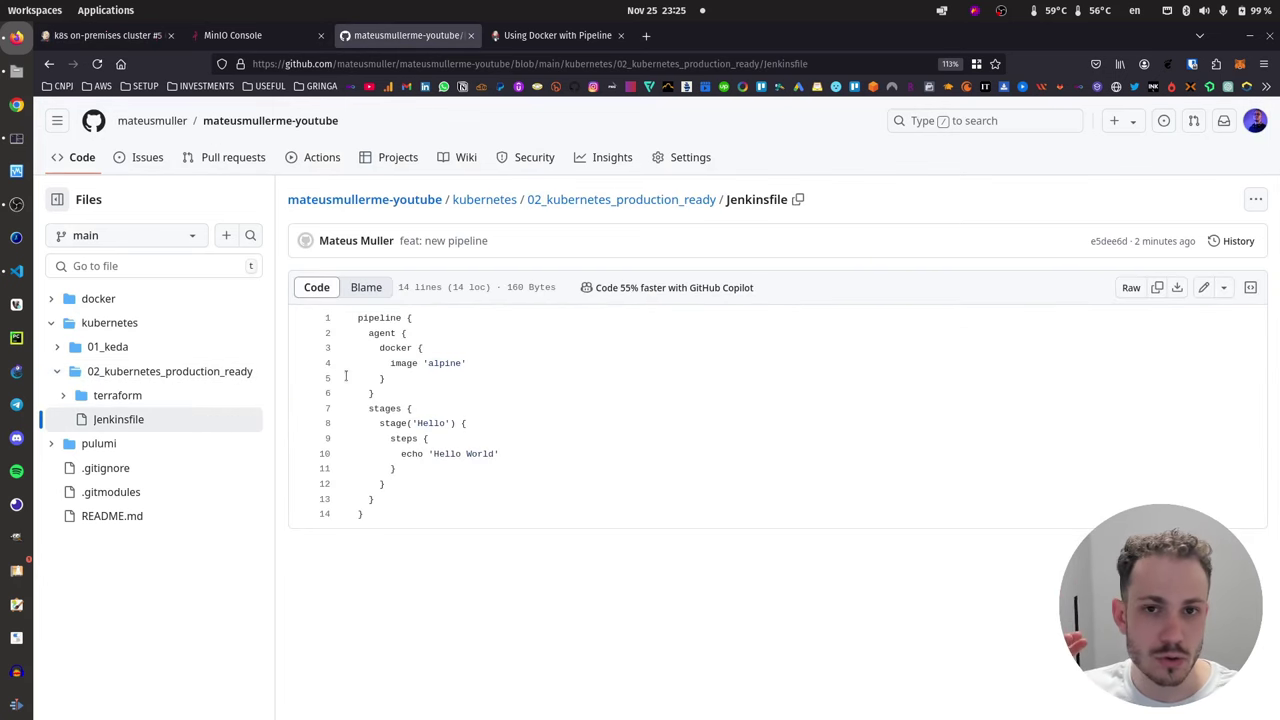